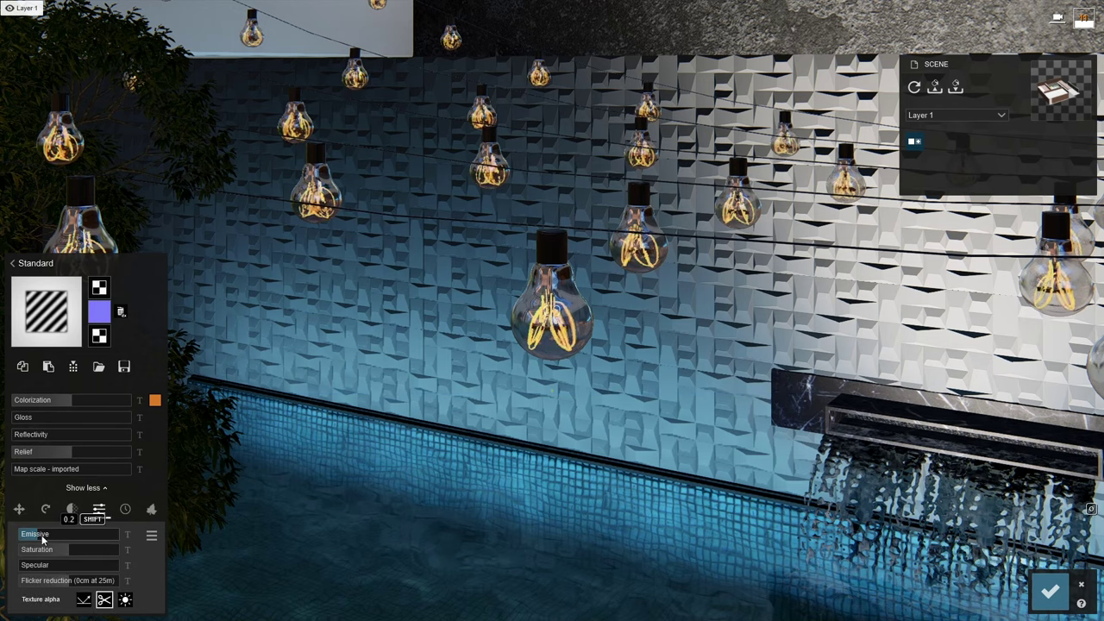
# Step: Brighten the emissive light bulbs and raise the interior ceiling lights' intensity
pyautogui.moveTo(42, 534); pyautogui.dragTo(90, 537)
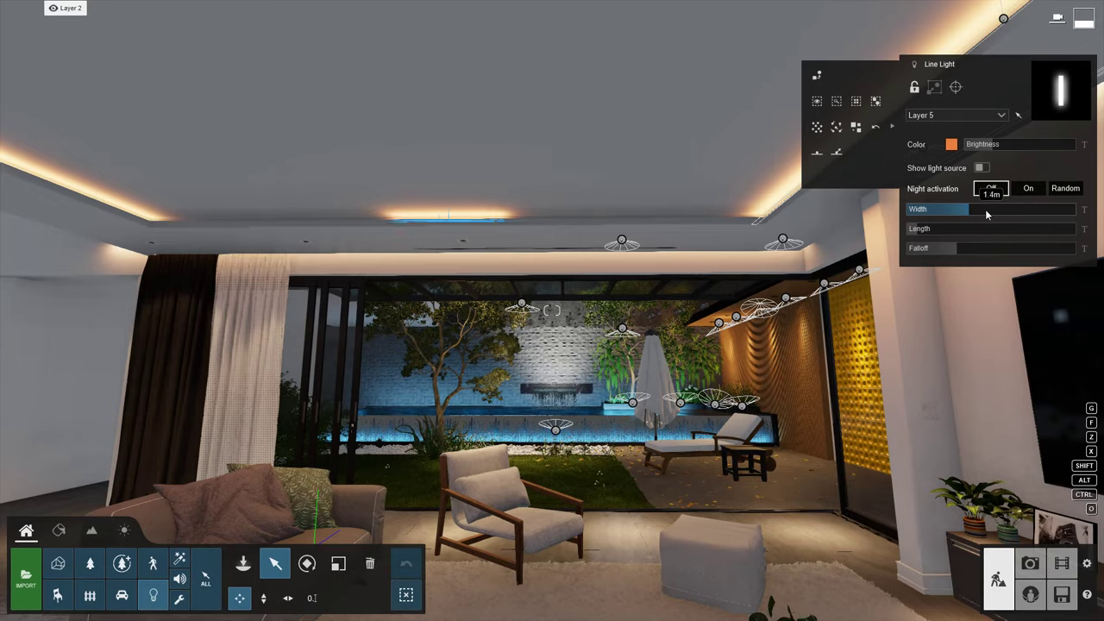
pyautogui.moveTo(985, 208); pyautogui.dragTo(1038, 214)
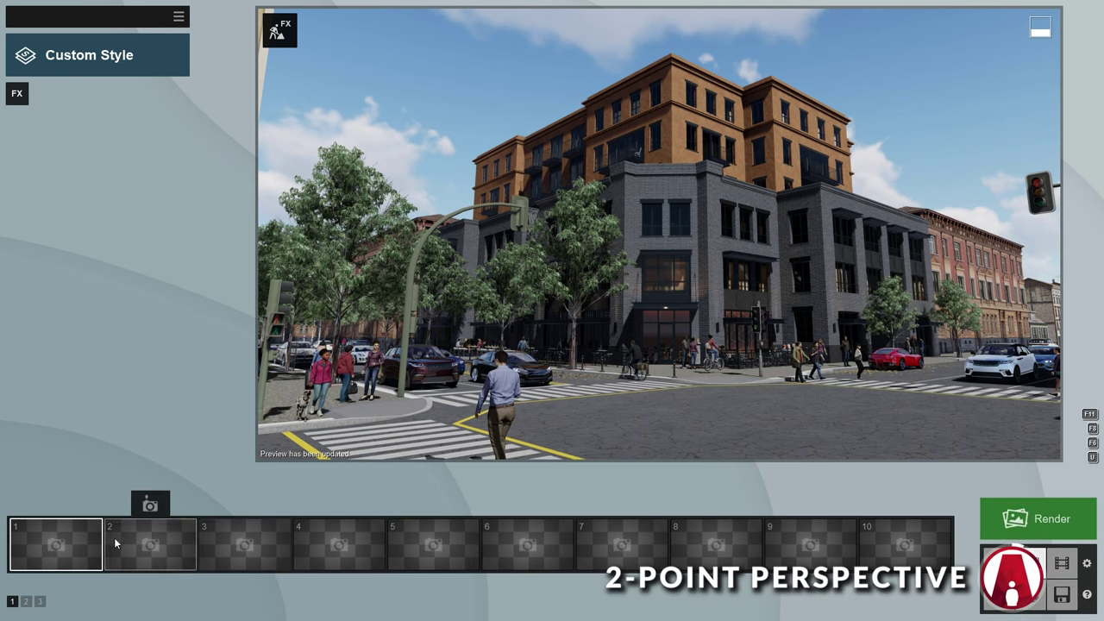
# Step: Store the street-corner view as photo 1 and add a Camera 2-Point Perspective effect
pyautogui.click(56, 507)
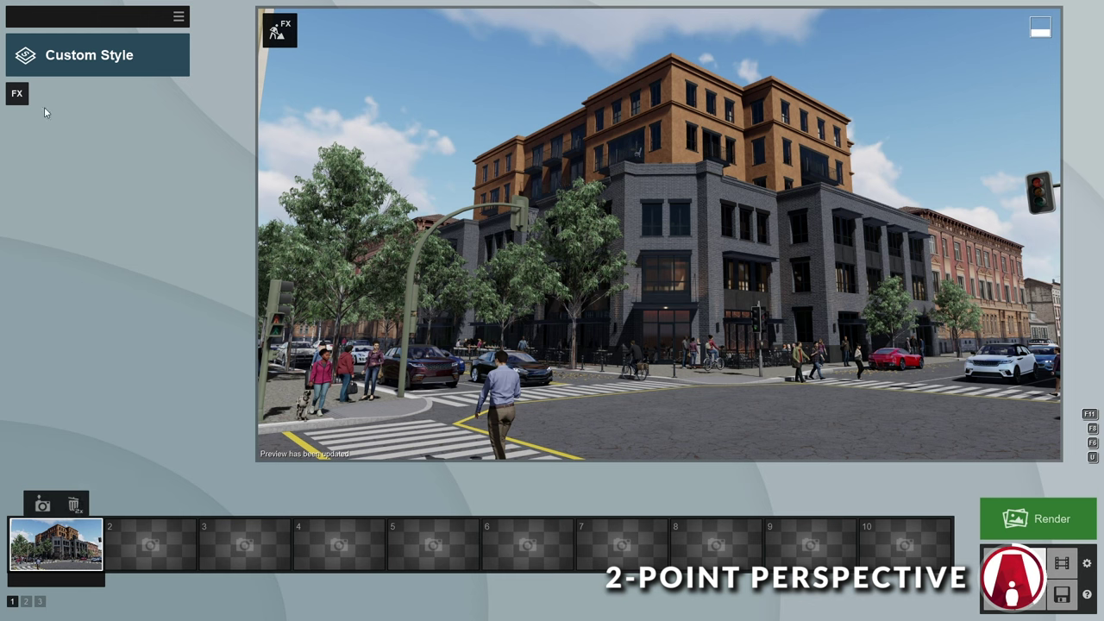
pyautogui.click(18, 97)
pyautogui.click(338, 324)
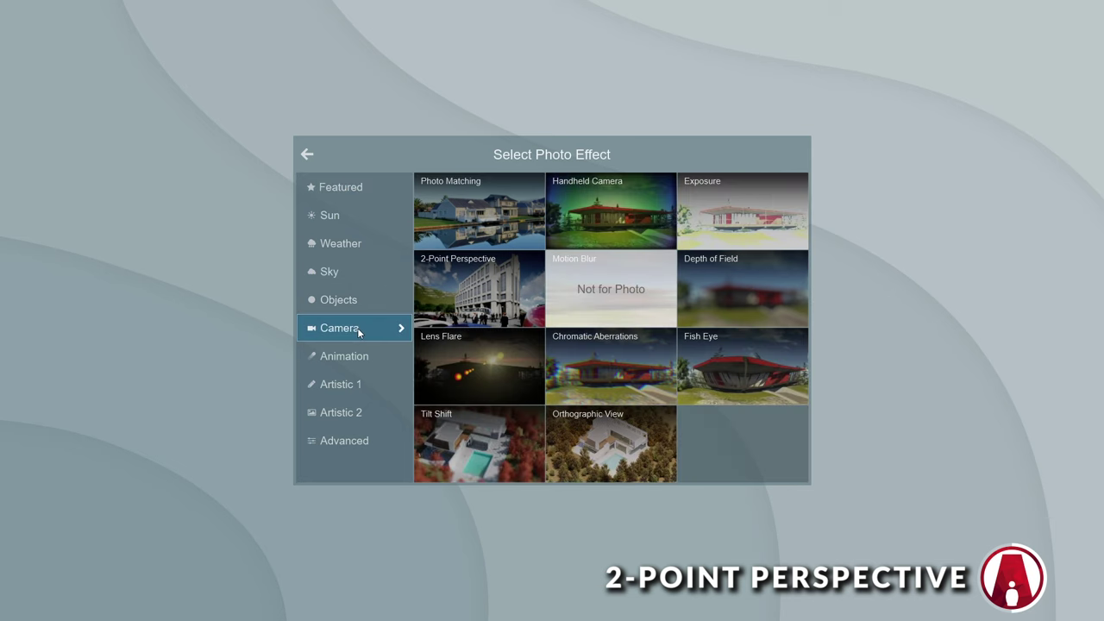
pyautogui.click(488, 280)
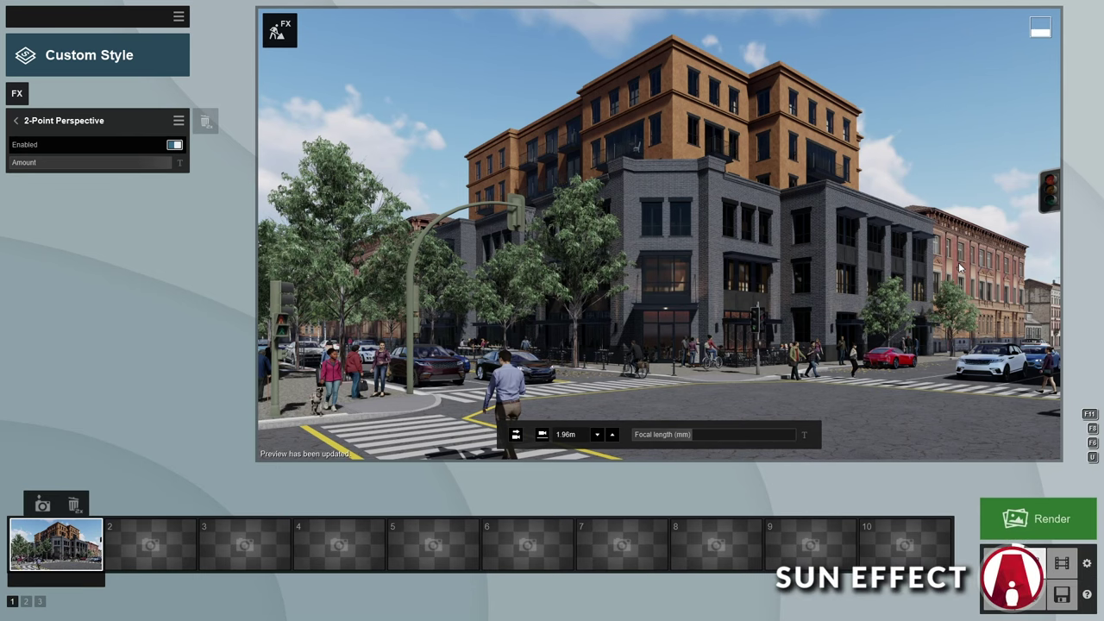
# Step: Add a Sun effect and shift the sun's height and heading on the building
pyautogui.click(17, 93)
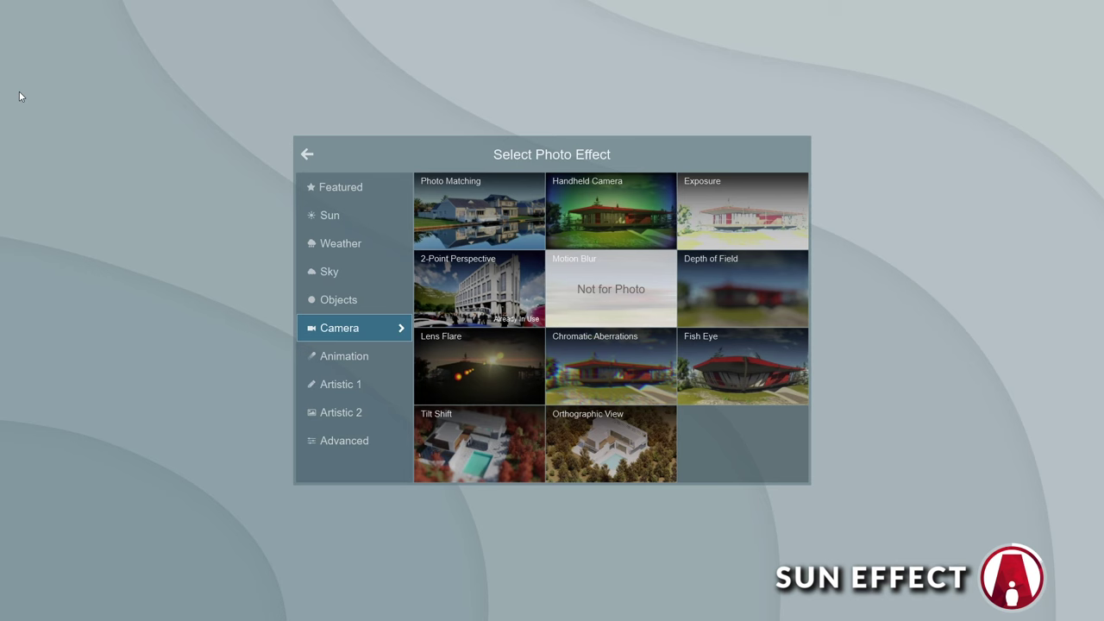
pyautogui.click(353, 215)
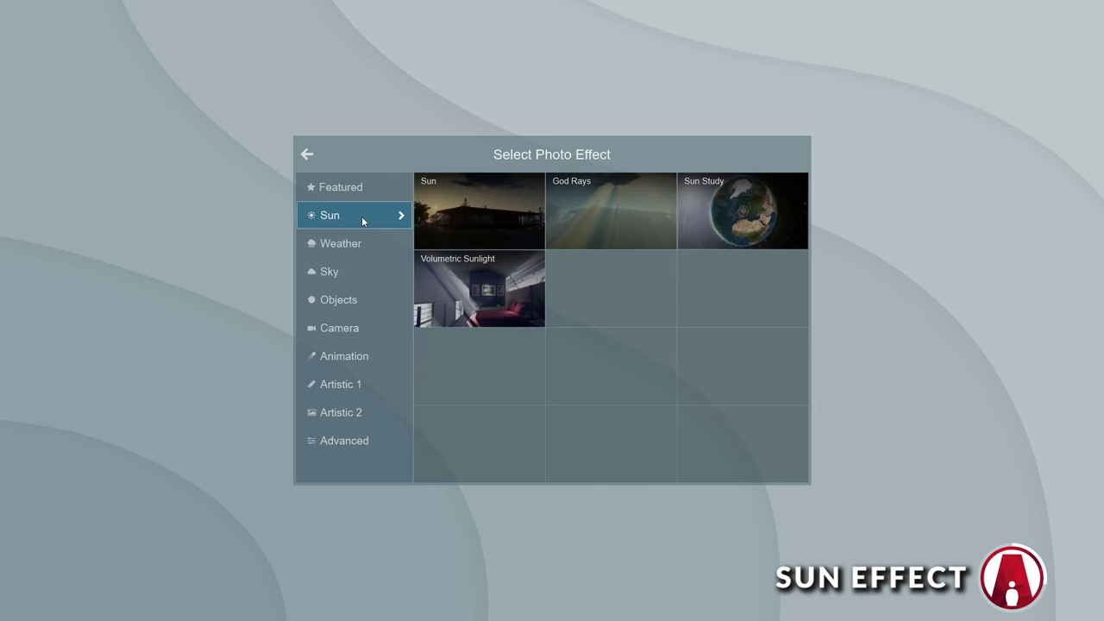
pyautogui.click(497, 217)
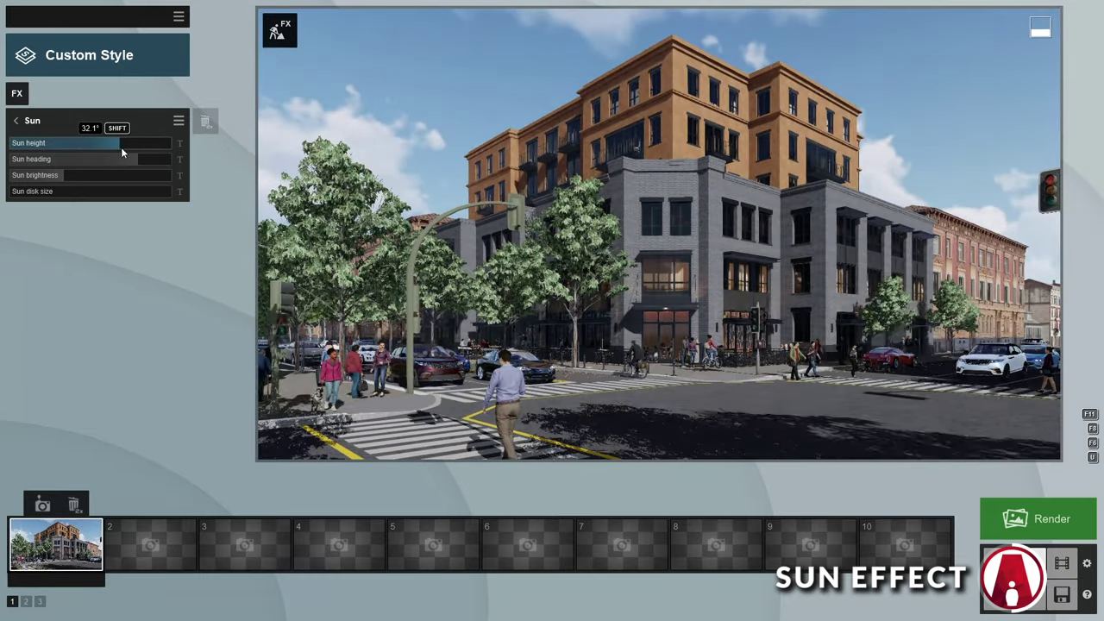
pyautogui.moveTo(86, 160); pyautogui.dragTo(137, 159)
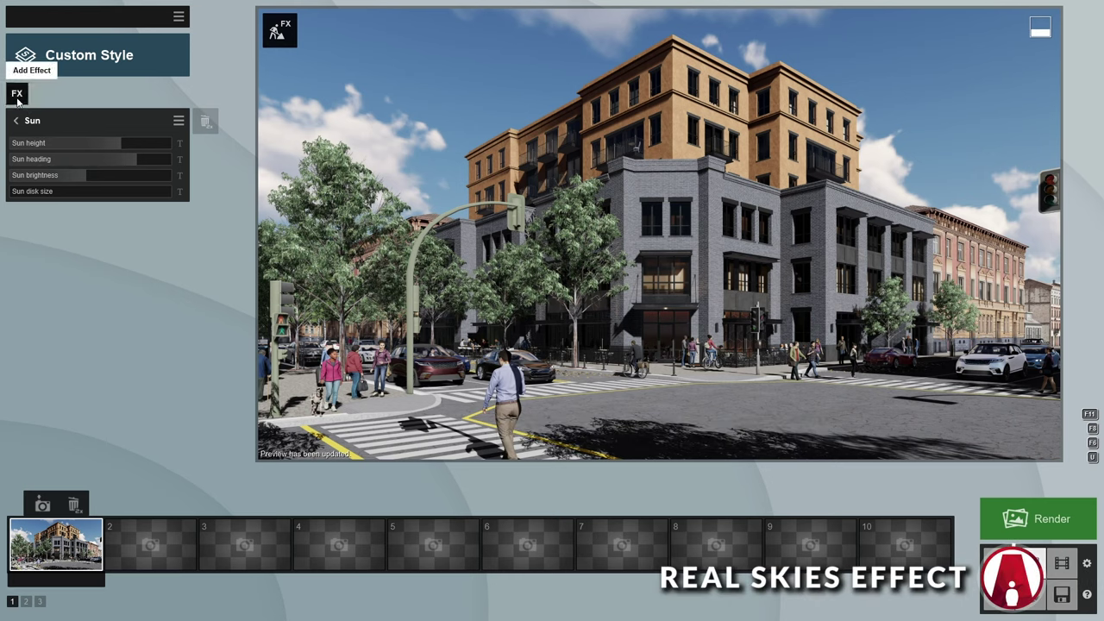
# Step: Add Real Skies, rotate its heading, lower overall brightness, and open the sky library
pyautogui.click(16, 96)
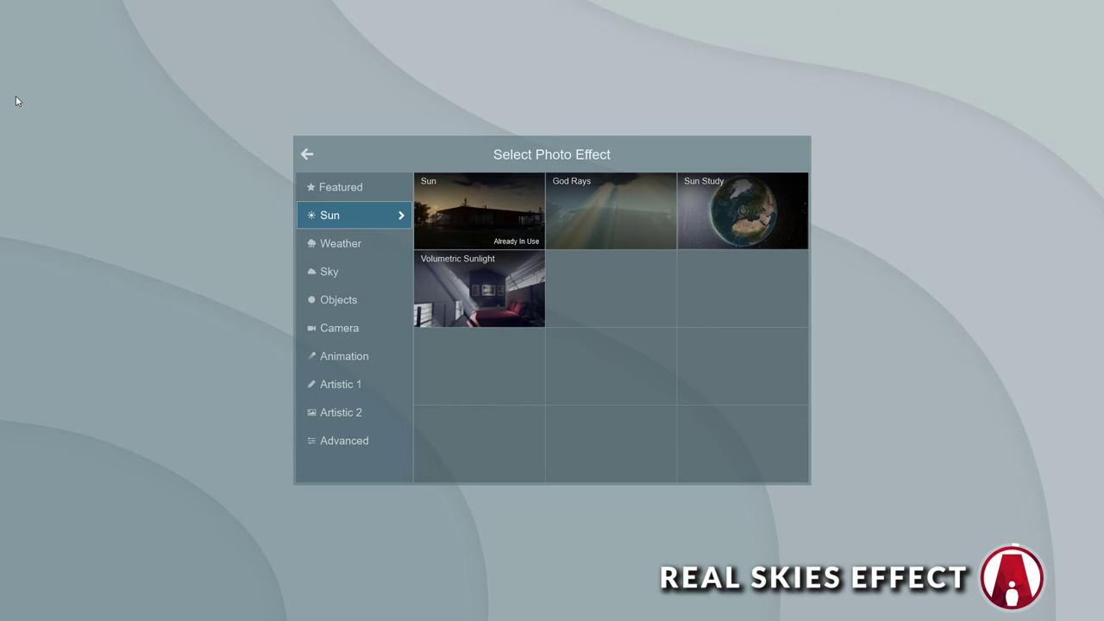
pyautogui.click(368, 276)
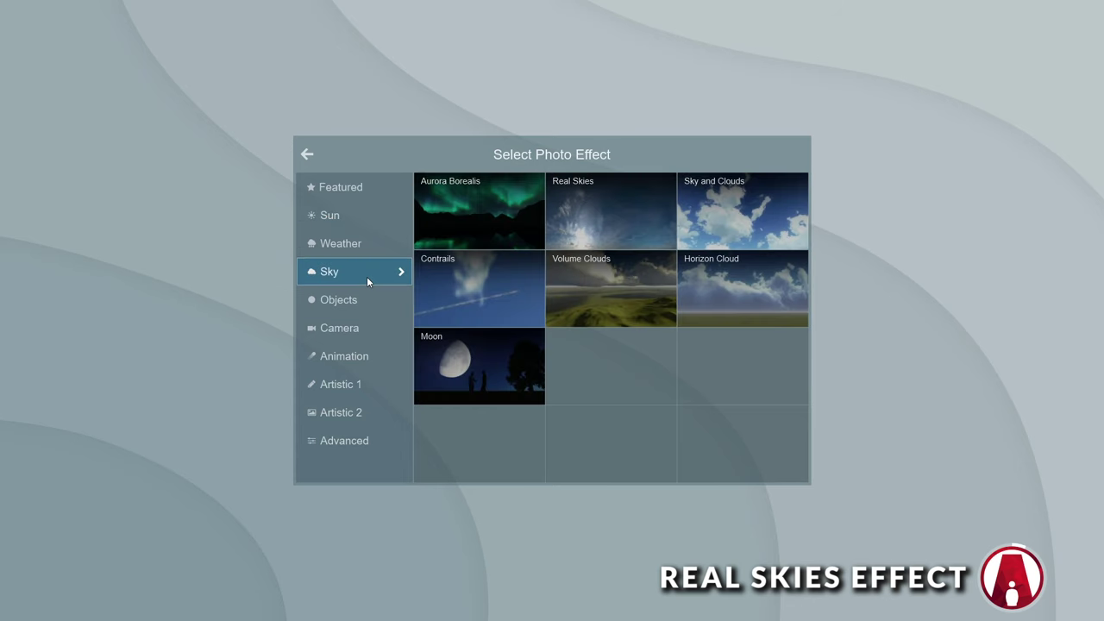
pyautogui.click(621, 208)
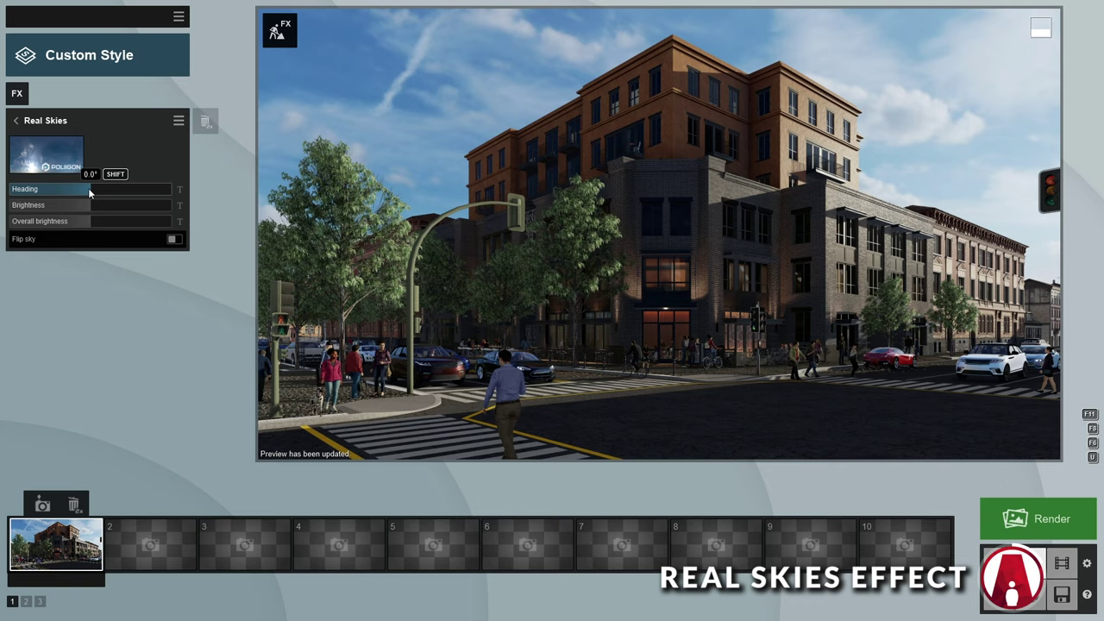
pyautogui.moveTo(88, 188); pyautogui.dragTo(177, 205)
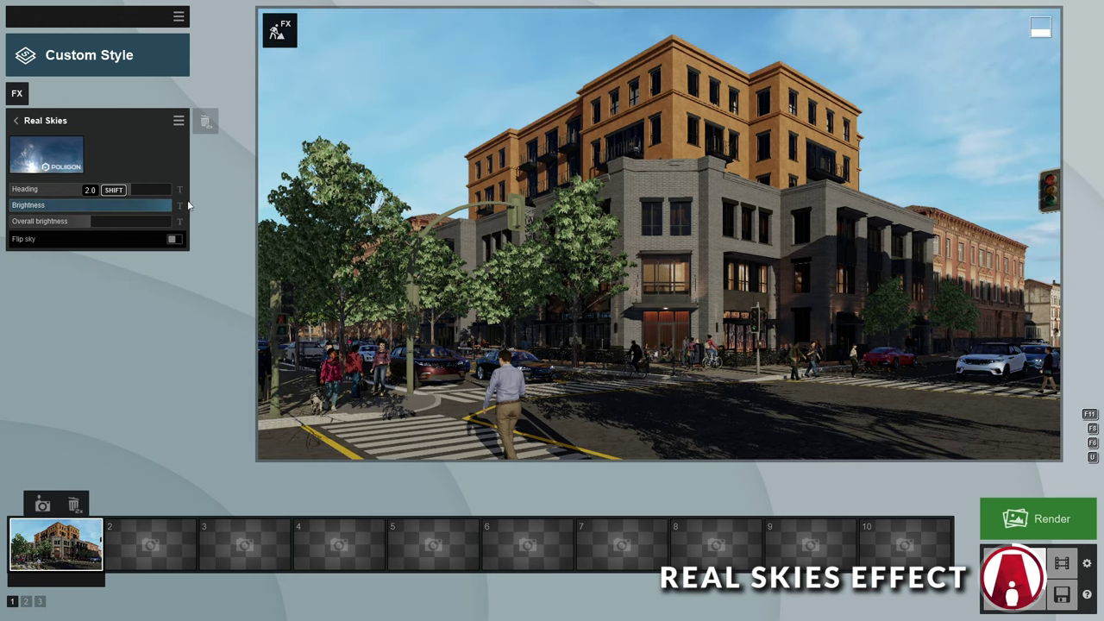
pyautogui.moveTo(102, 222)
pyautogui.mouseDown()
pyautogui.moveTo(172, 220)
pyautogui.moveTo(88, 228)
pyautogui.mouseUp()
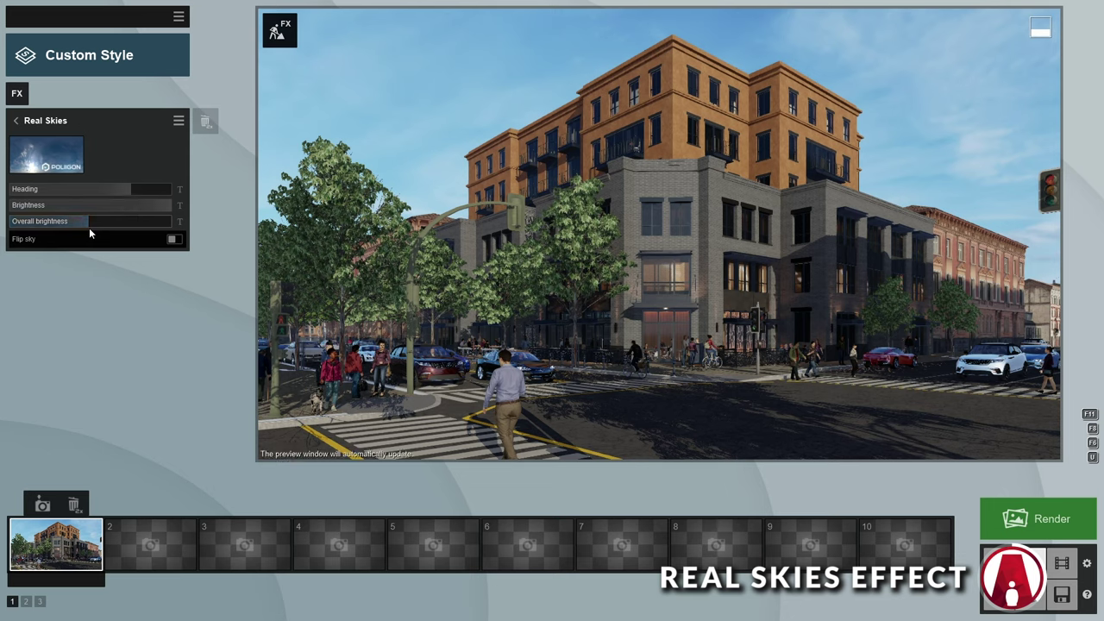
pyautogui.click(60, 167)
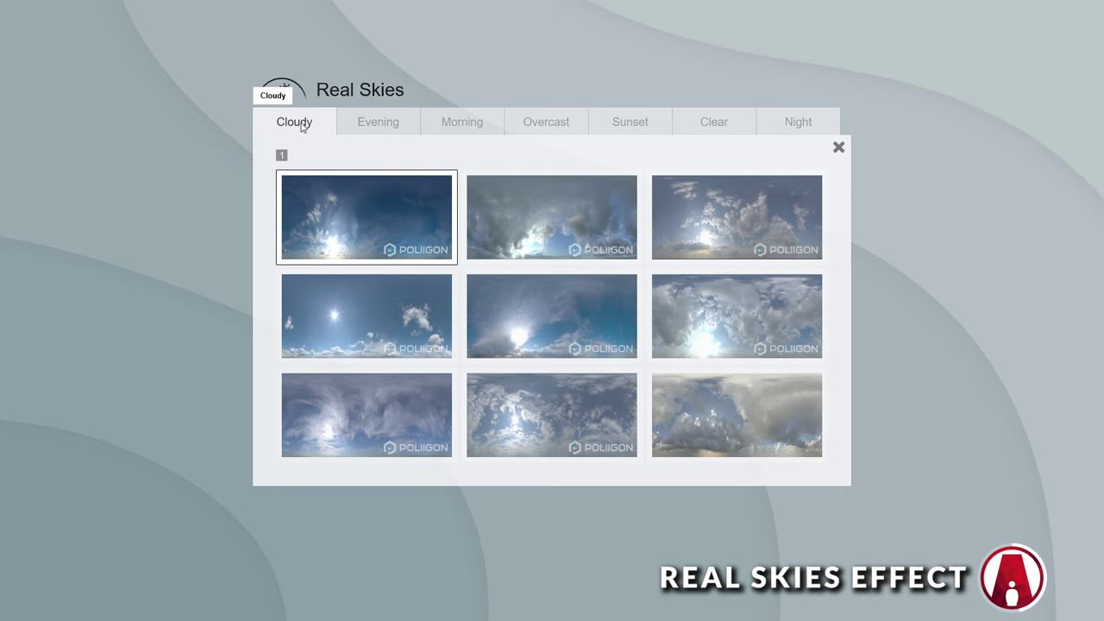
# Step: Apply a Cloudy sky from the library and rotate its heading left to shade the facade
pyautogui.click(370, 126)
pyautogui.click(479, 125)
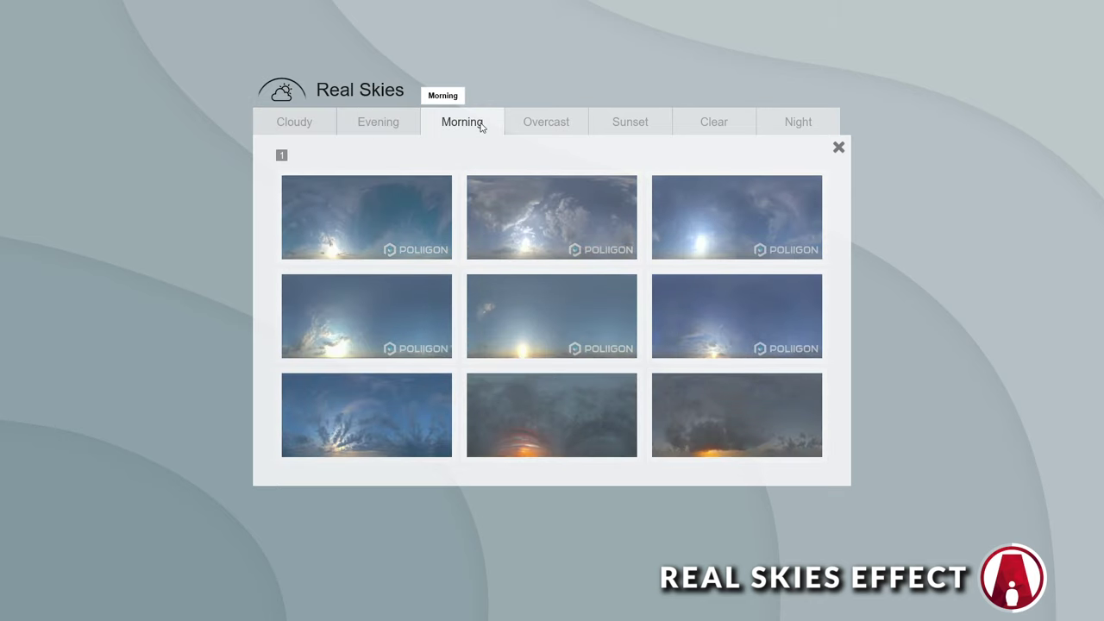
pyautogui.click(573, 126)
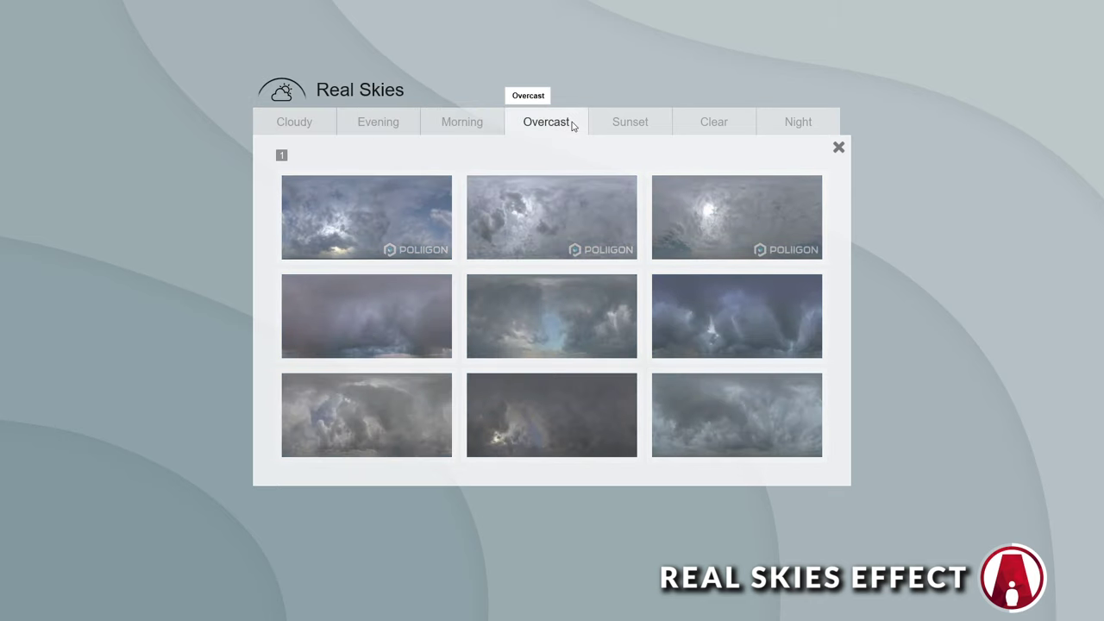
pyautogui.click(644, 129)
pyautogui.click(725, 126)
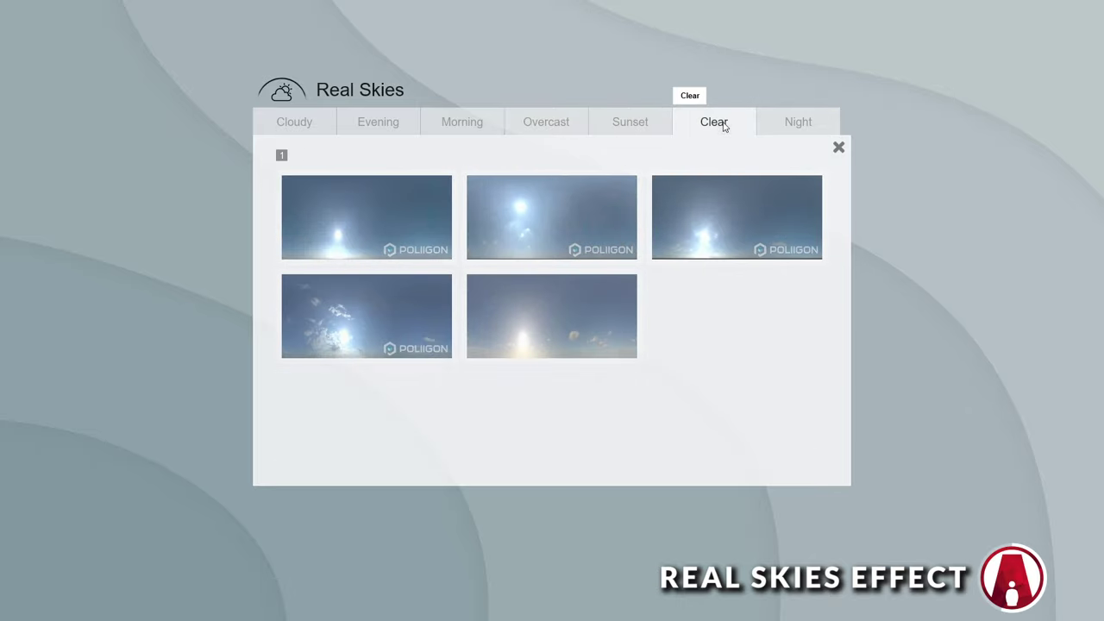
pyautogui.click(802, 128)
pyautogui.click(304, 121)
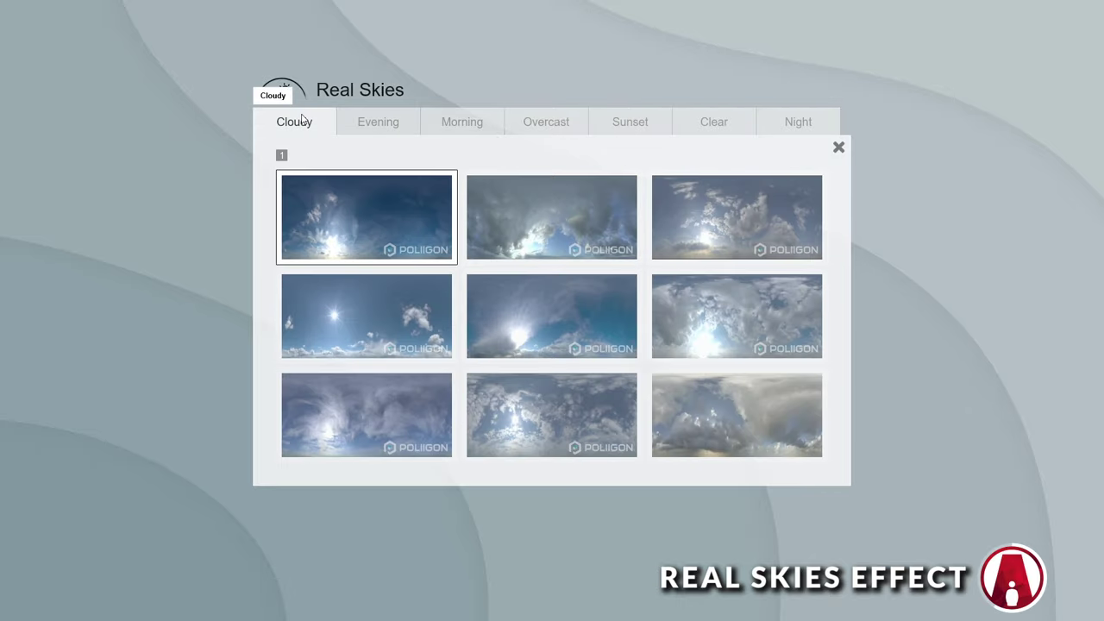
pyautogui.click(582, 401)
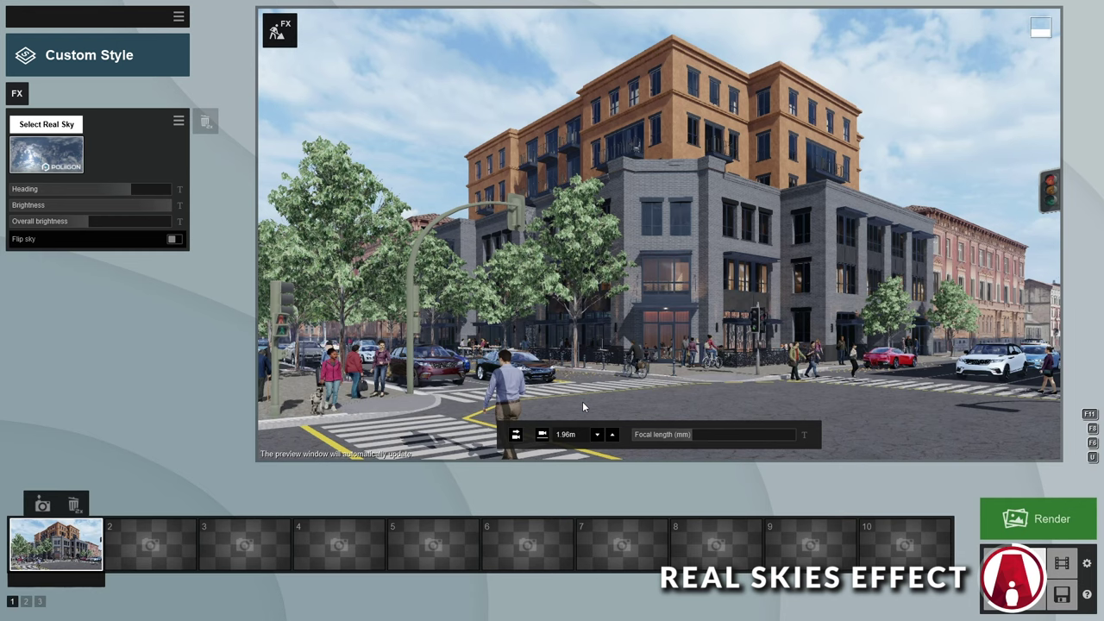
pyautogui.moveTo(133, 188); pyautogui.dragTo(86, 190)
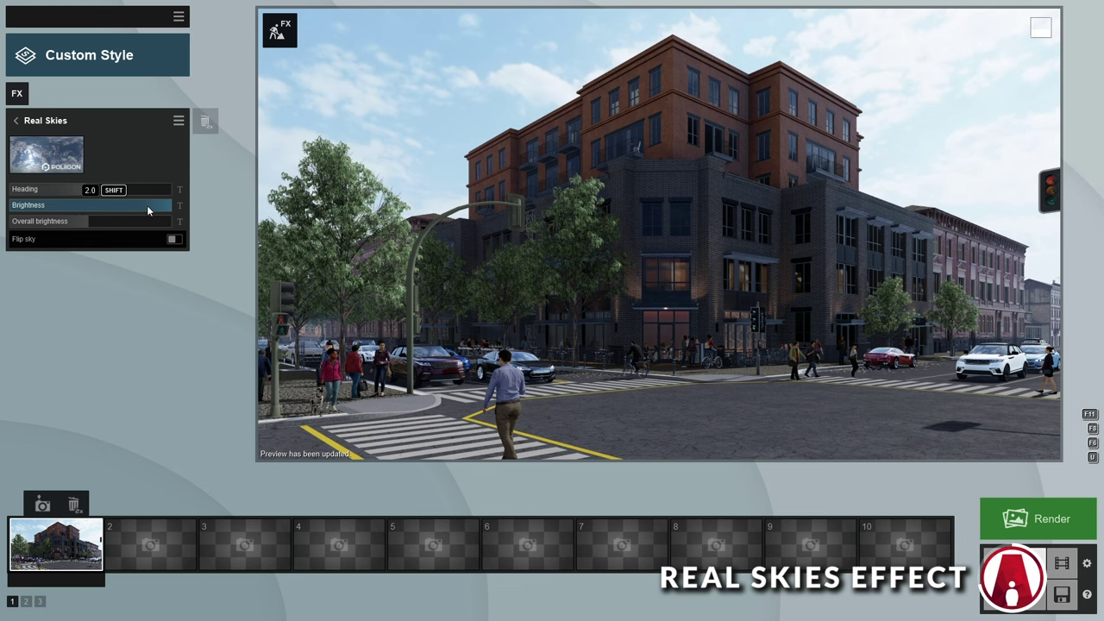
pyautogui.click(16, 122)
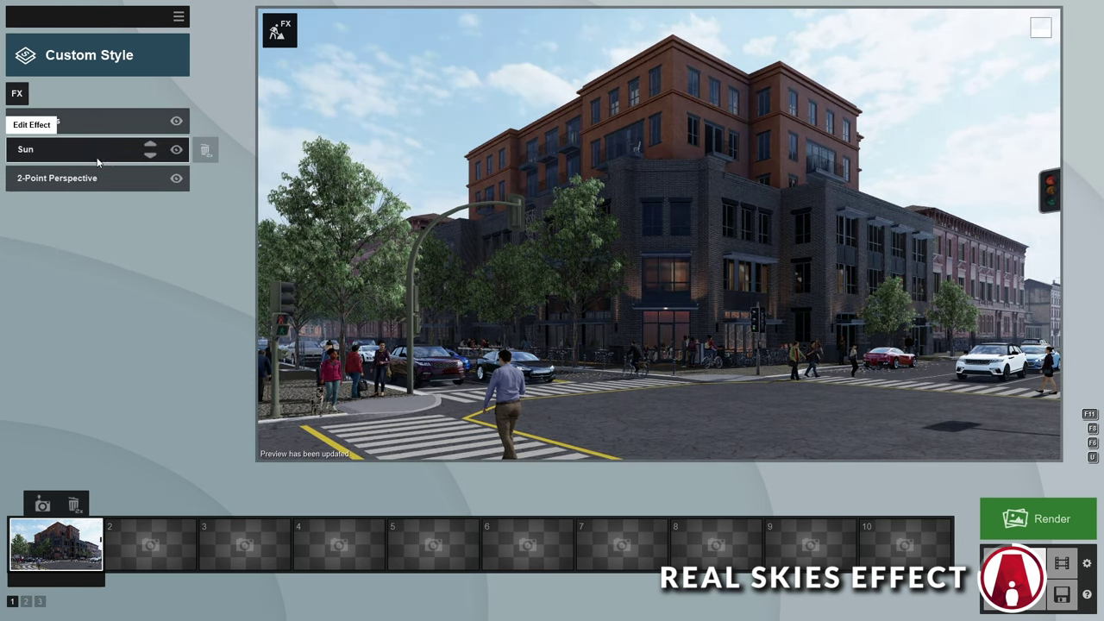
# Step: Move the Sun effect above Real Skies and increase the sun height
pyautogui.click(150, 145)
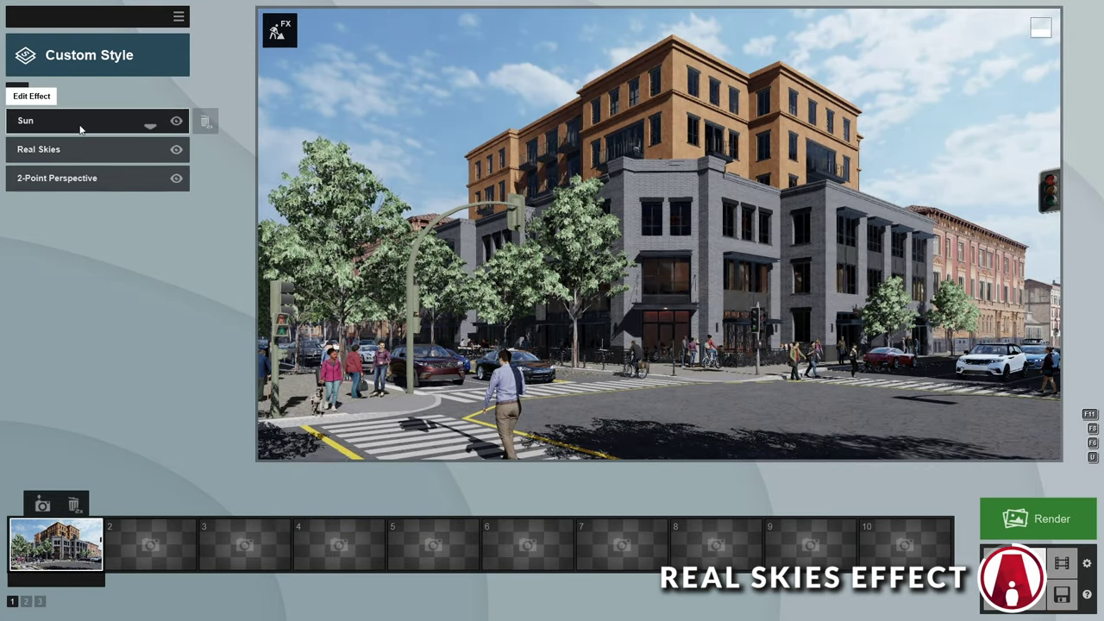
pyautogui.click(81, 123)
pyautogui.moveTo(122, 142); pyautogui.dragTo(140, 160)
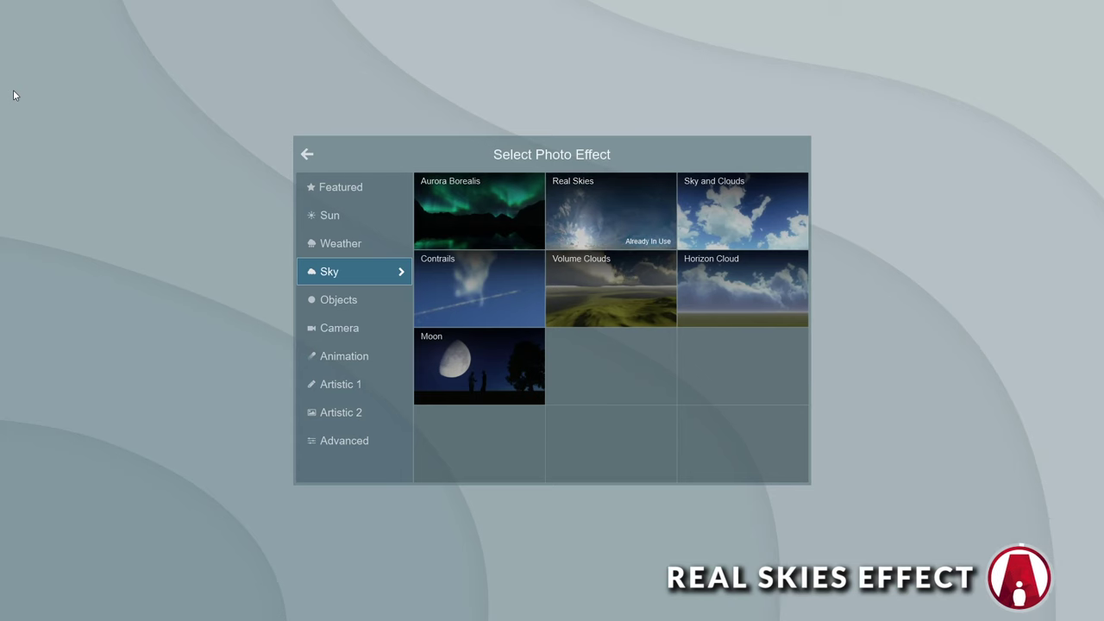
# Step: Add an Advanced Sky Light effect and fine-tune its brightness and saturation sliders
pyautogui.click(362, 443)
pyautogui.click(589, 264)
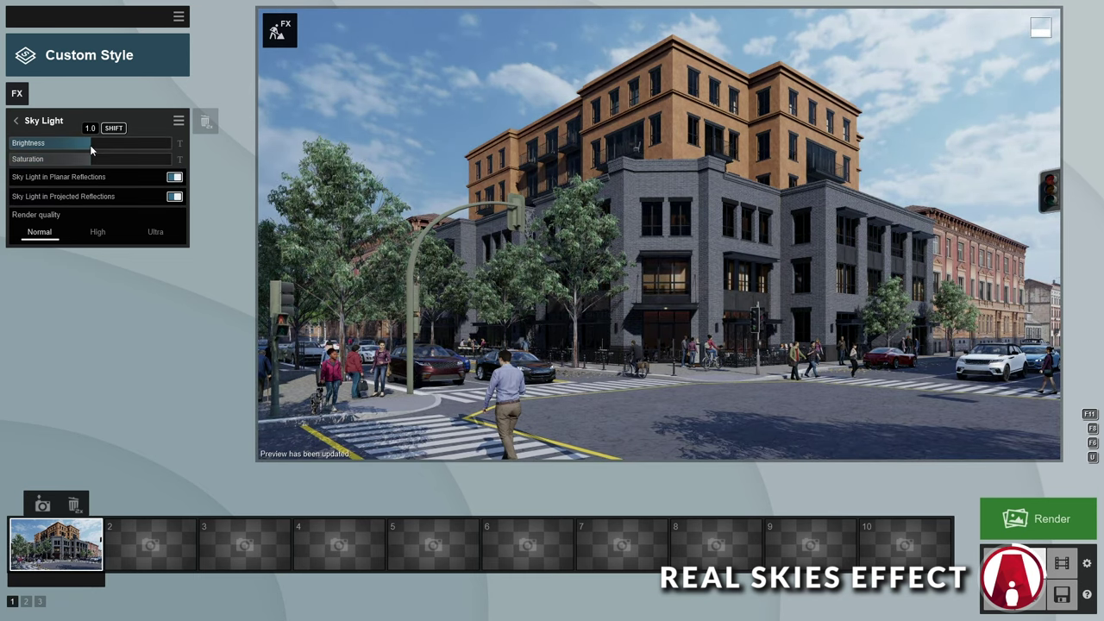
pyautogui.moveTo(90, 145); pyautogui.dragTo(106, 145)
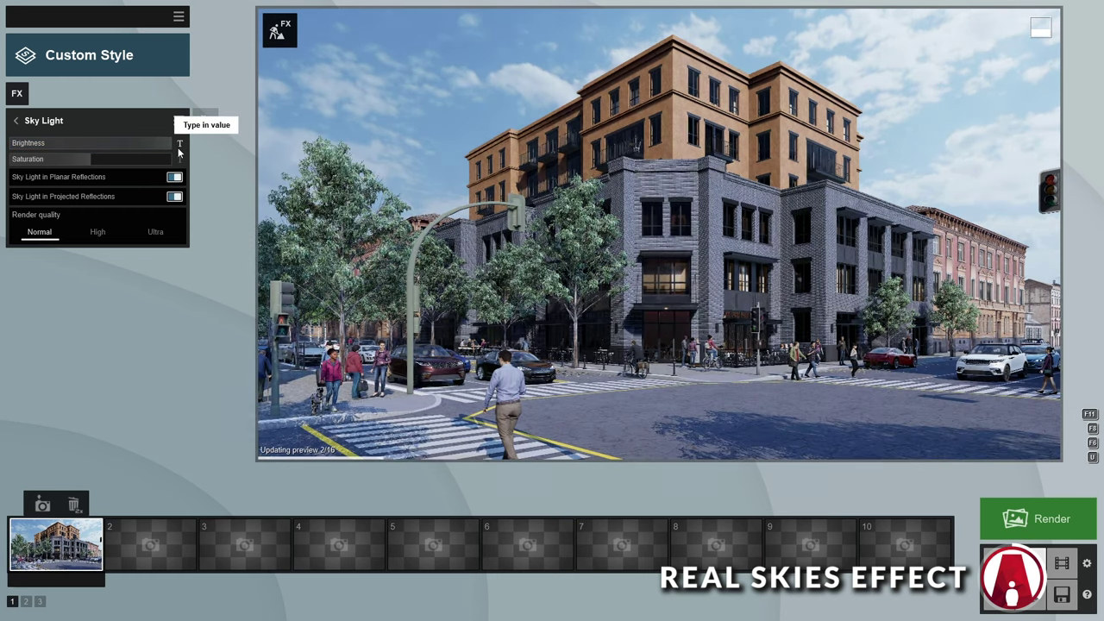
pyautogui.moveTo(90, 149); pyautogui.dragTo(164, 164)
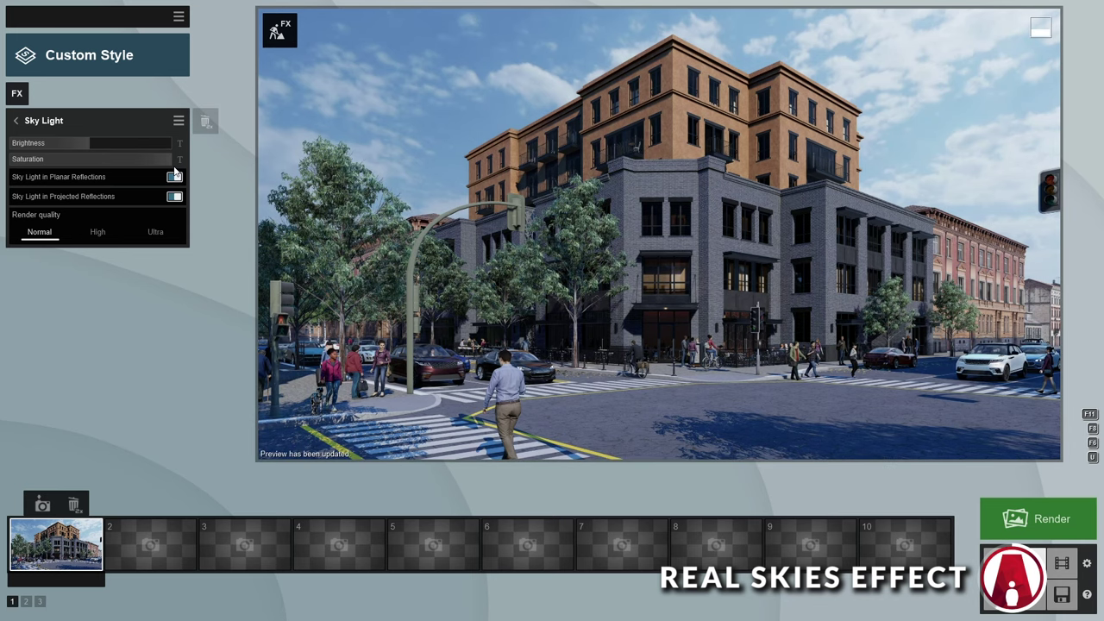
pyautogui.moveTo(170, 166); pyautogui.dragTo(149, 167)
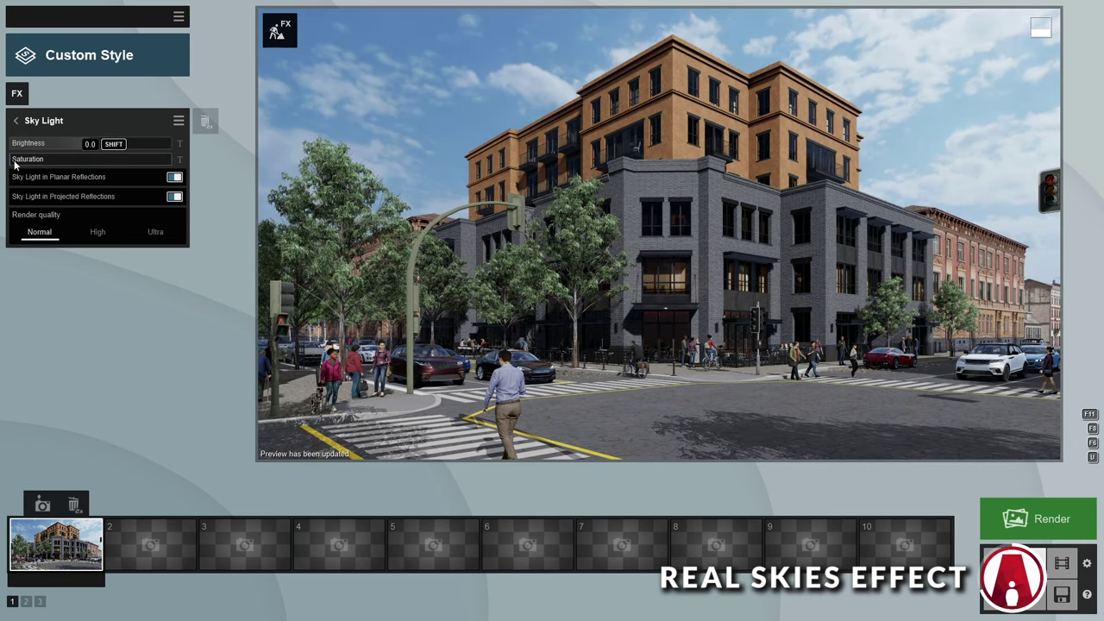
pyautogui.moveTo(17, 164); pyautogui.dragTo(41, 149)
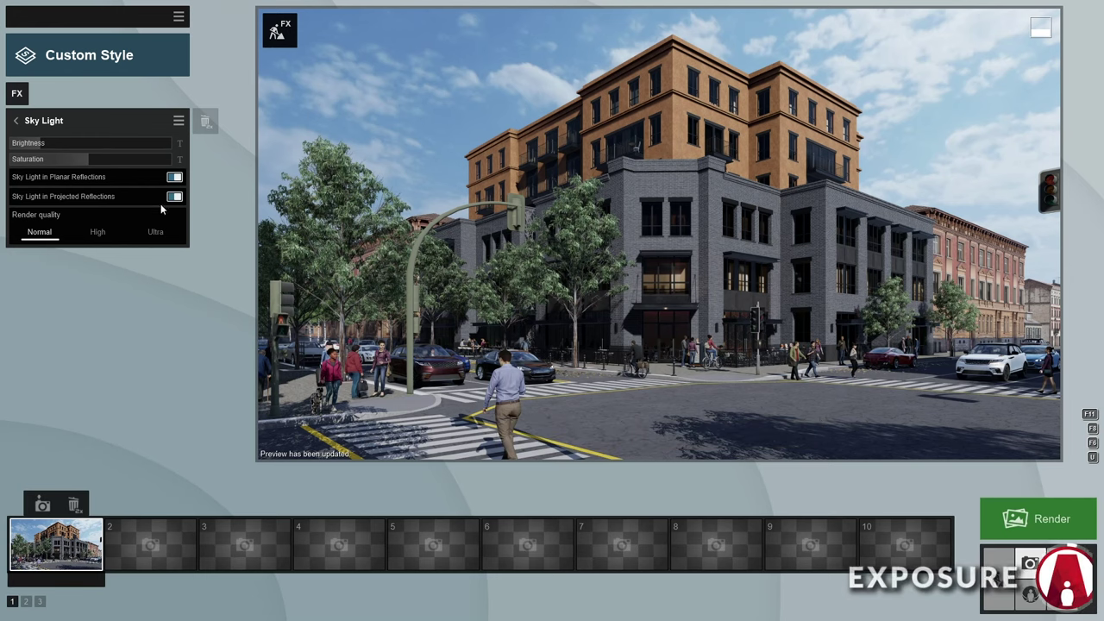
# Step: Add a Camera Exposure effect with exposure set to about 0.6
pyautogui.click(17, 94)
pyautogui.click(359, 329)
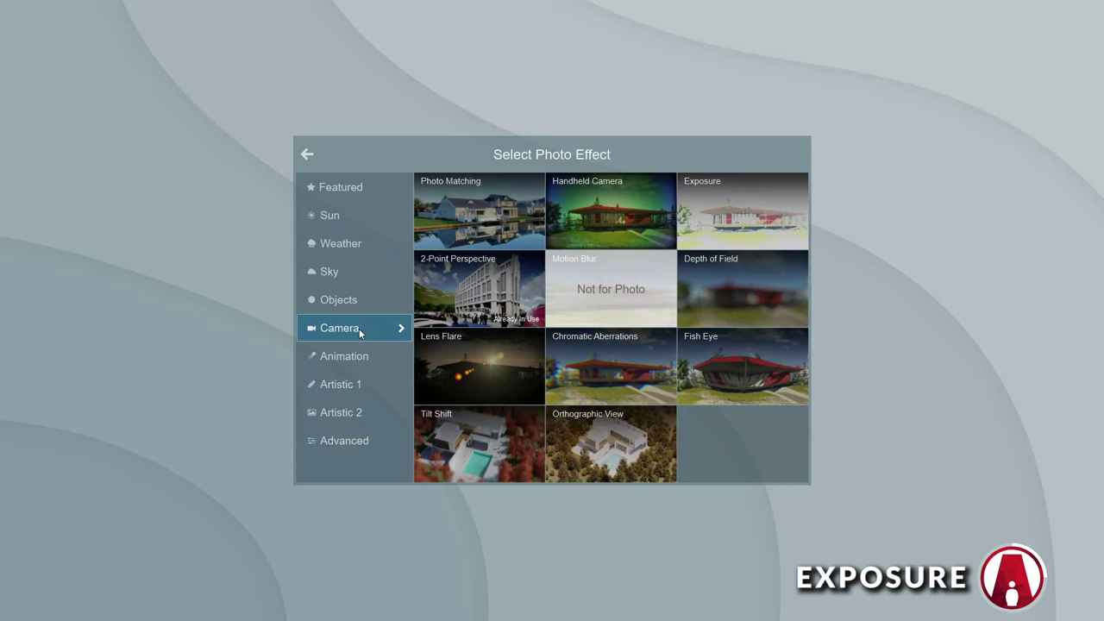
pyautogui.click(763, 215)
pyautogui.moveTo(94, 143); pyautogui.dragTo(104, 148)
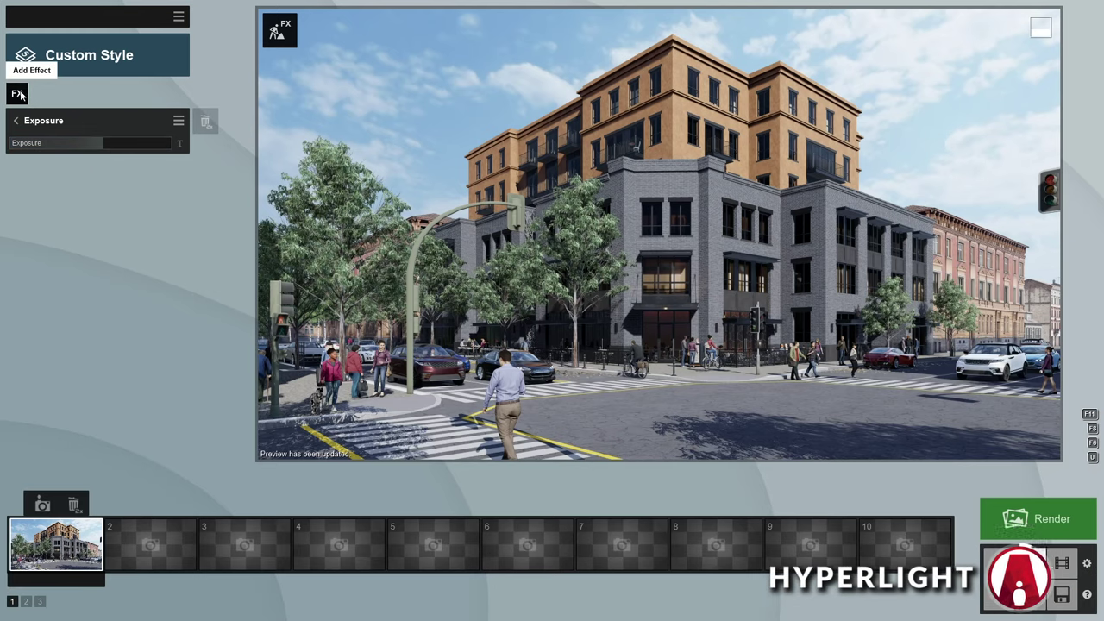
# Step: Add an Advanced Hyperlight effect with Enable in preview ticked
pyautogui.click(19, 91)
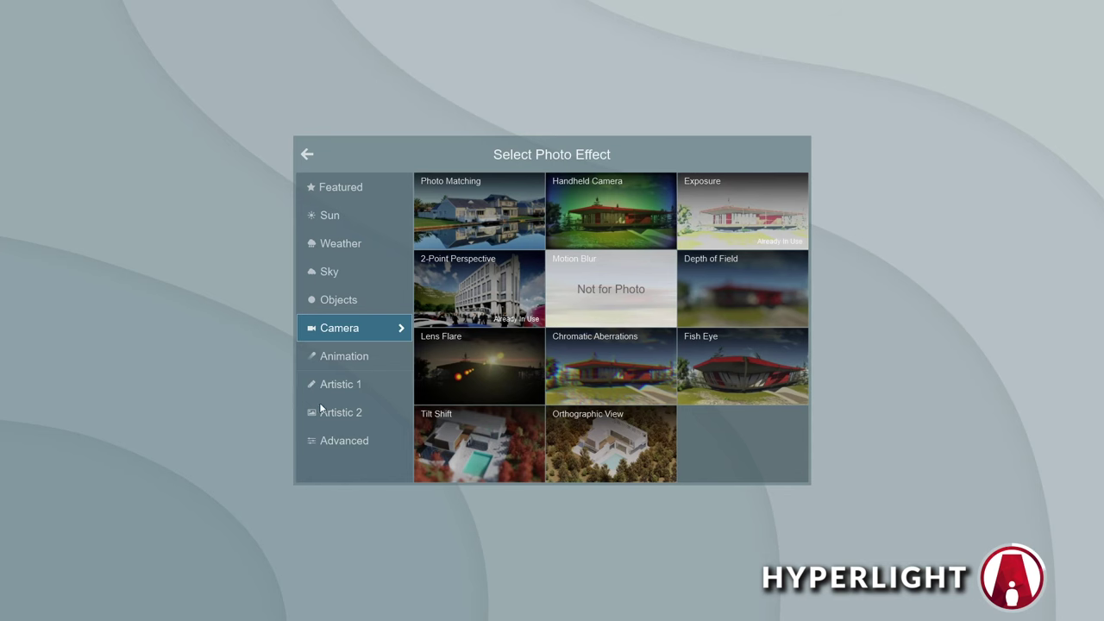
pyautogui.click(357, 445)
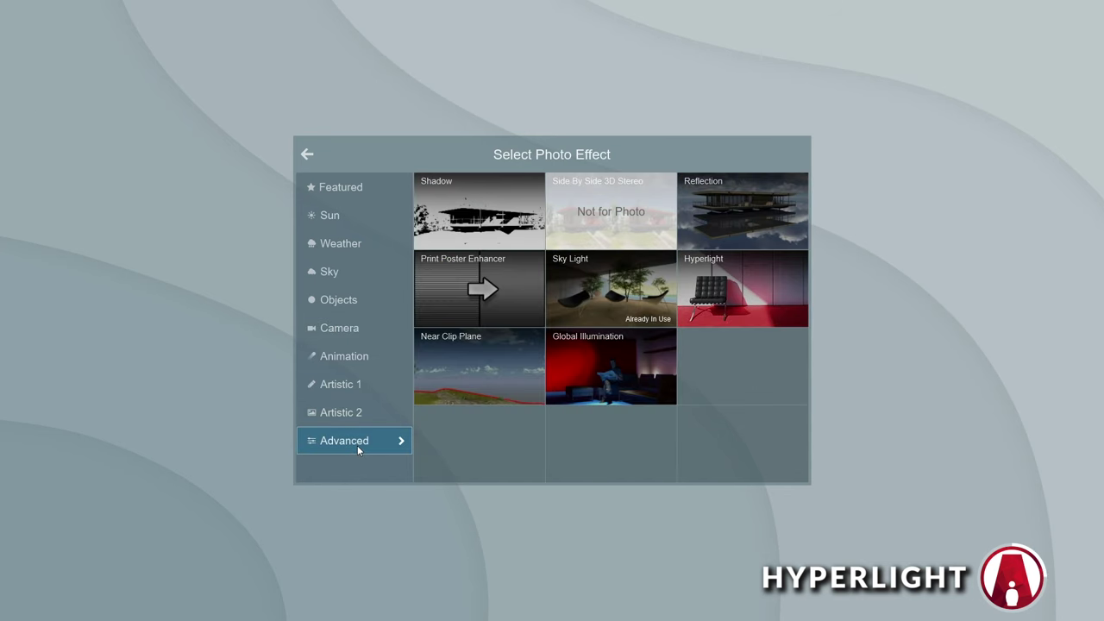
pyautogui.click(754, 279)
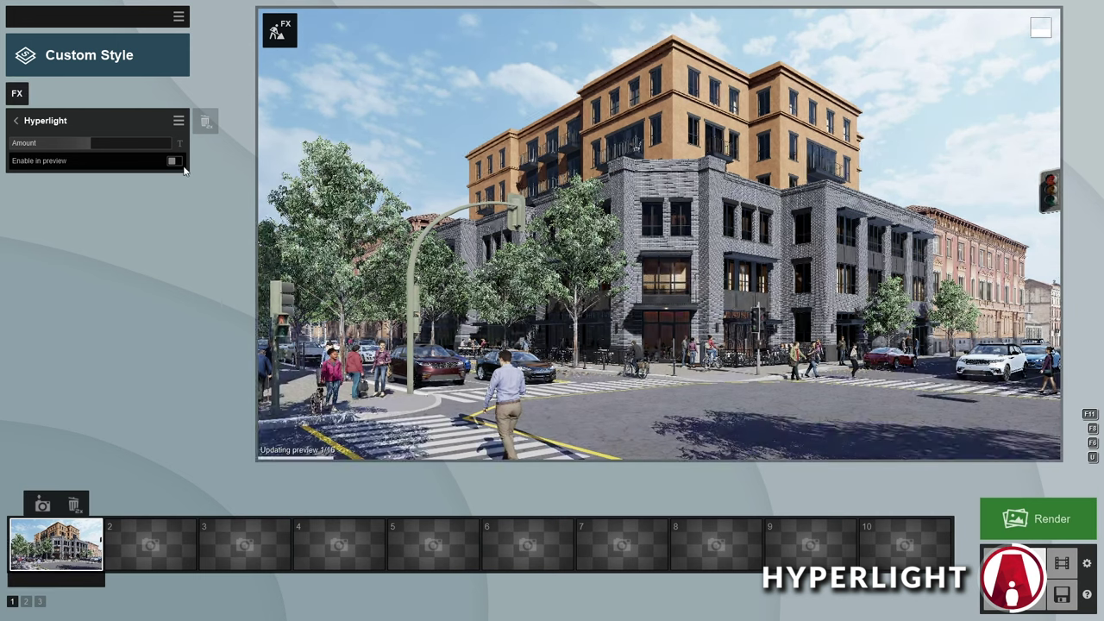
pyautogui.click(173, 162)
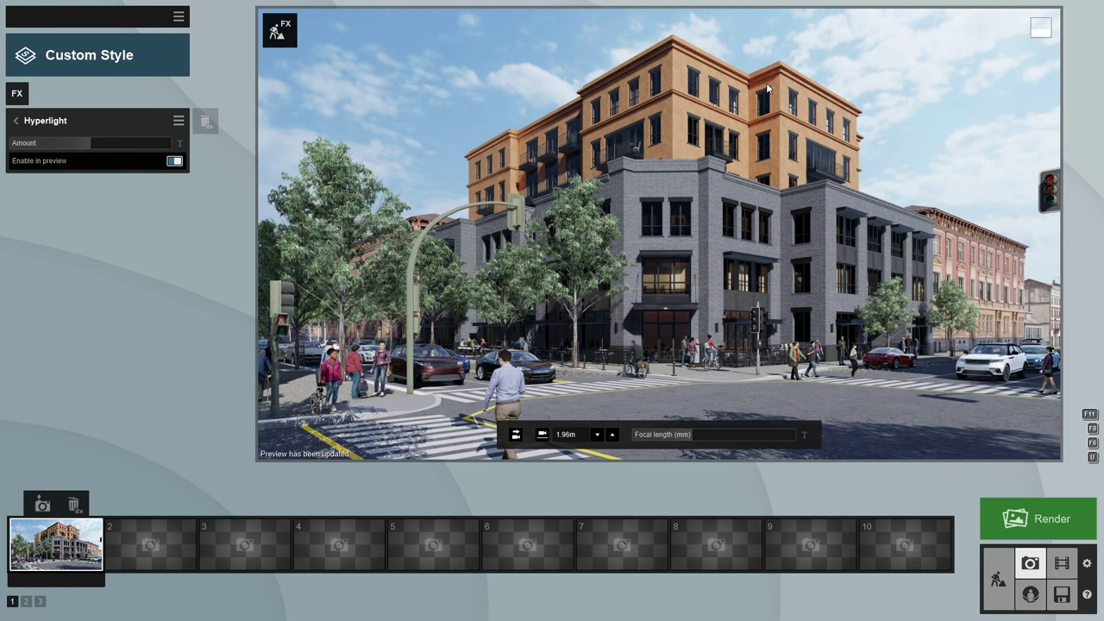
pyautogui.click(16, 95)
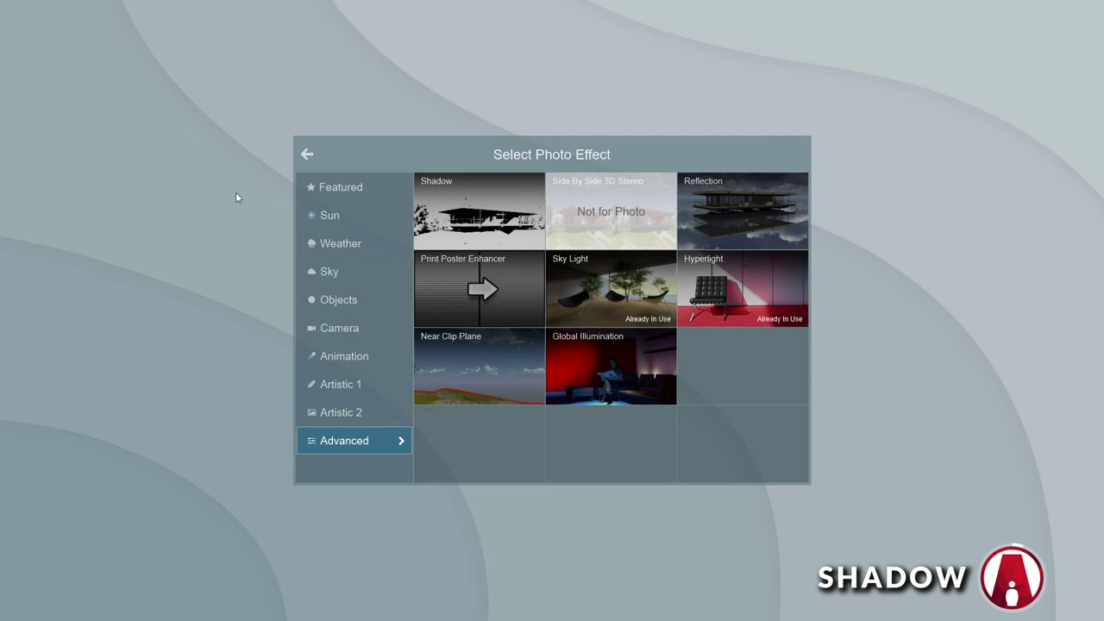
# Step: Add a Shadow effect with Soft shadows and Fine detail shadows switched on
pyautogui.click(497, 220)
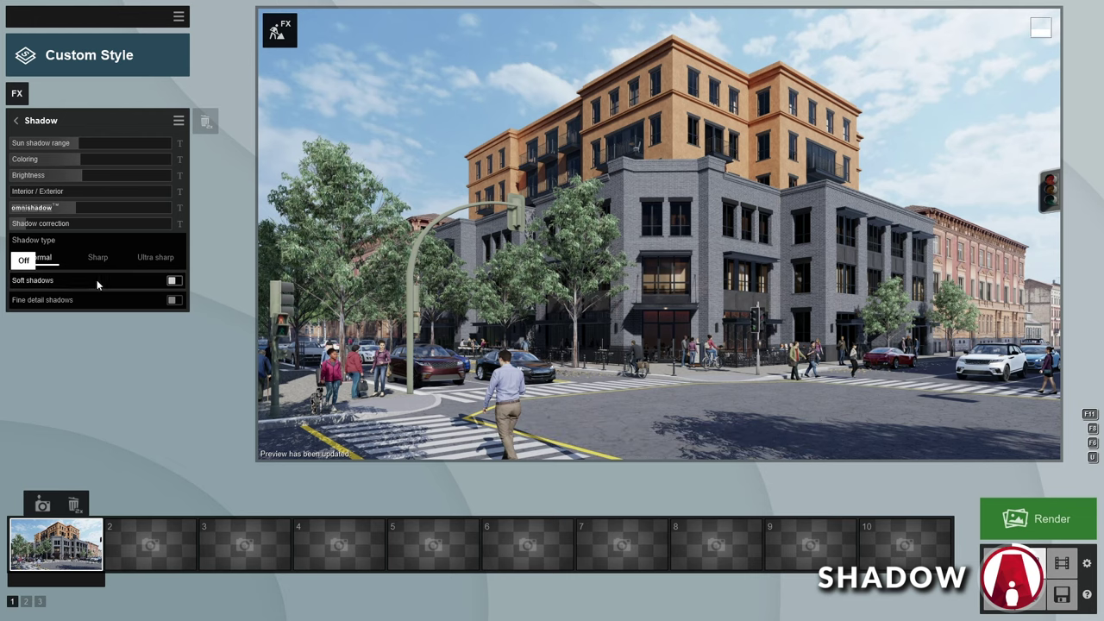
pyautogui.click(175, 283)
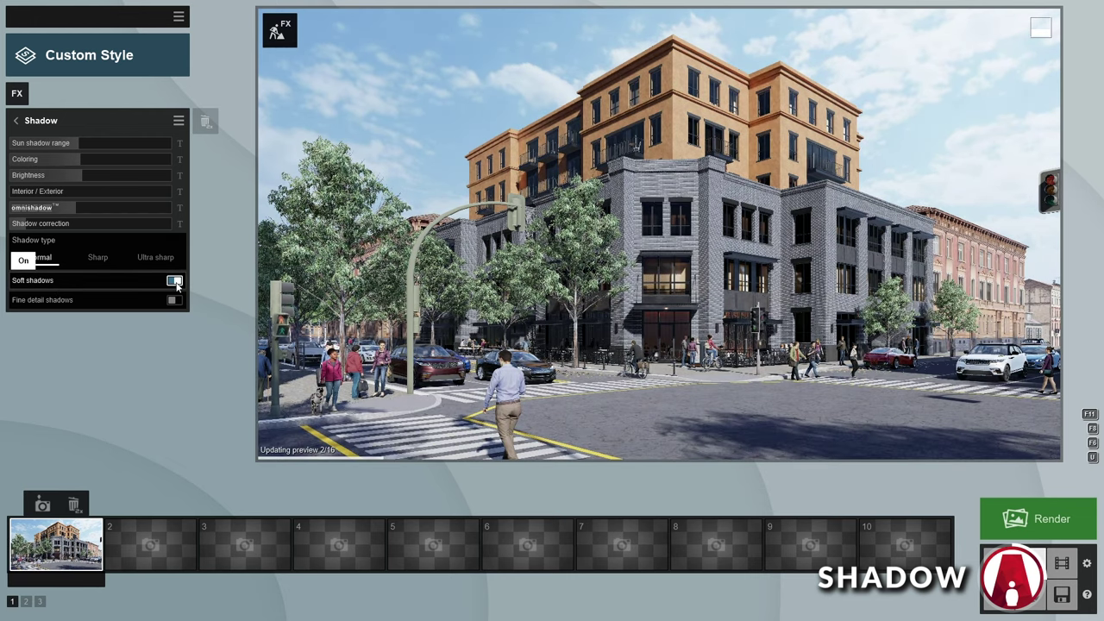
pyautogui.moveTo(691, 426)
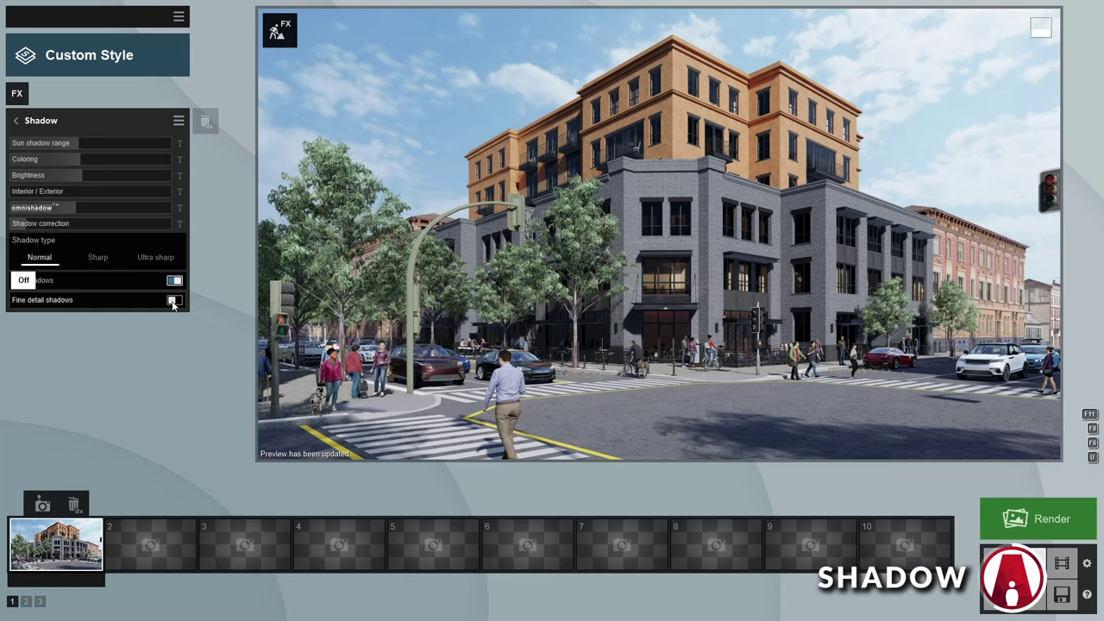
pyautogui.click(173, 301)
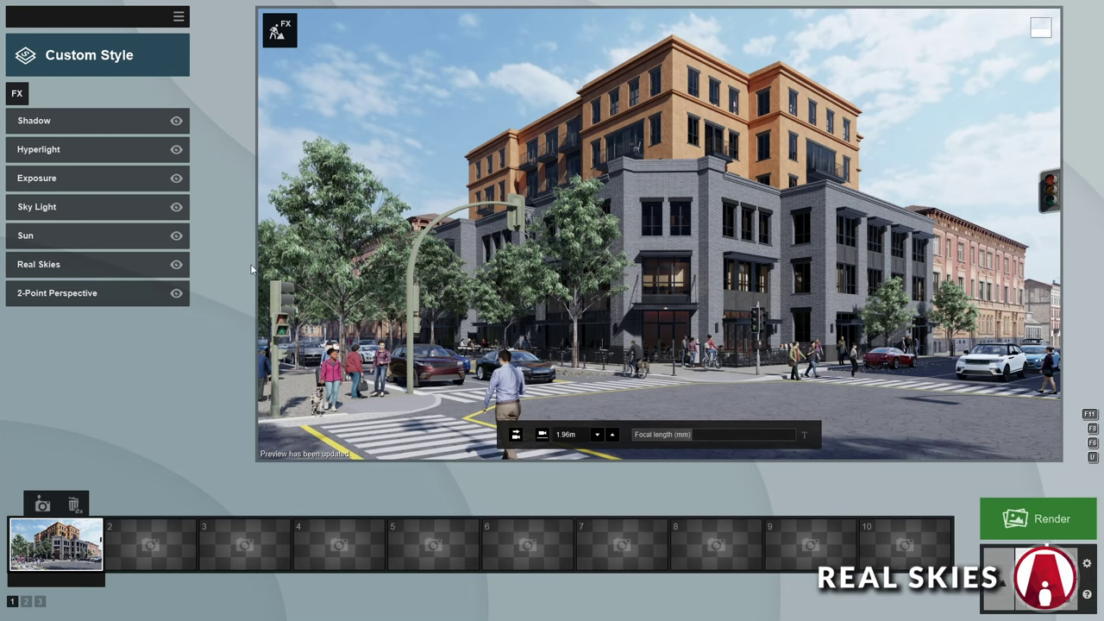
# Step: Replace the real sky with Sunset 5 and rotate its heading around the scene
pyautogui.click(84, 263)
pyautogui.click(50, 153)
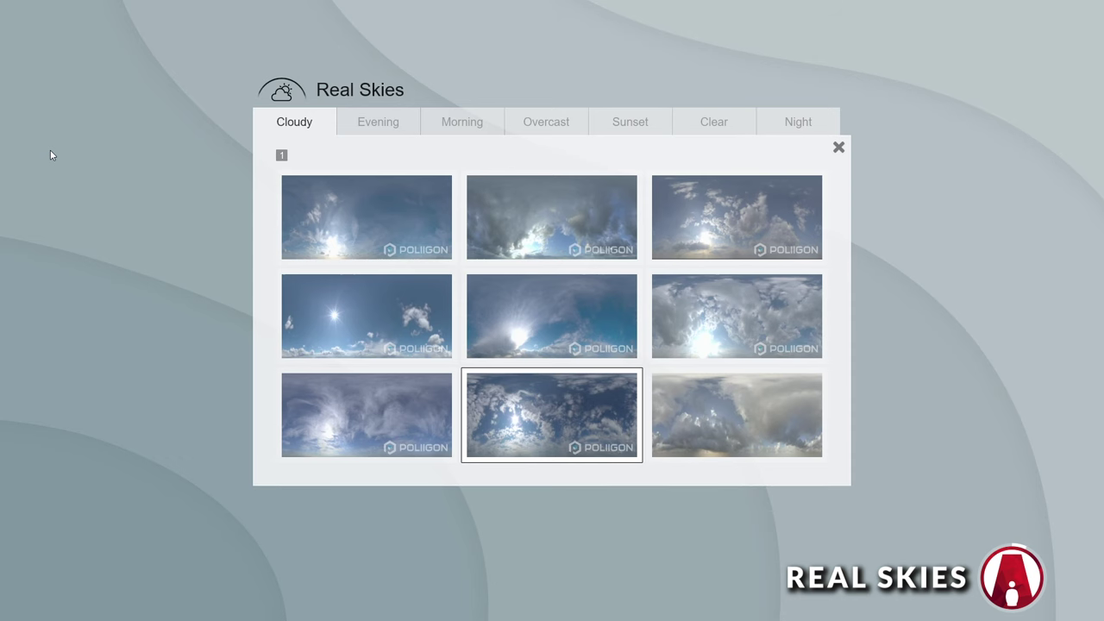
pyautogui.click(614, 126)
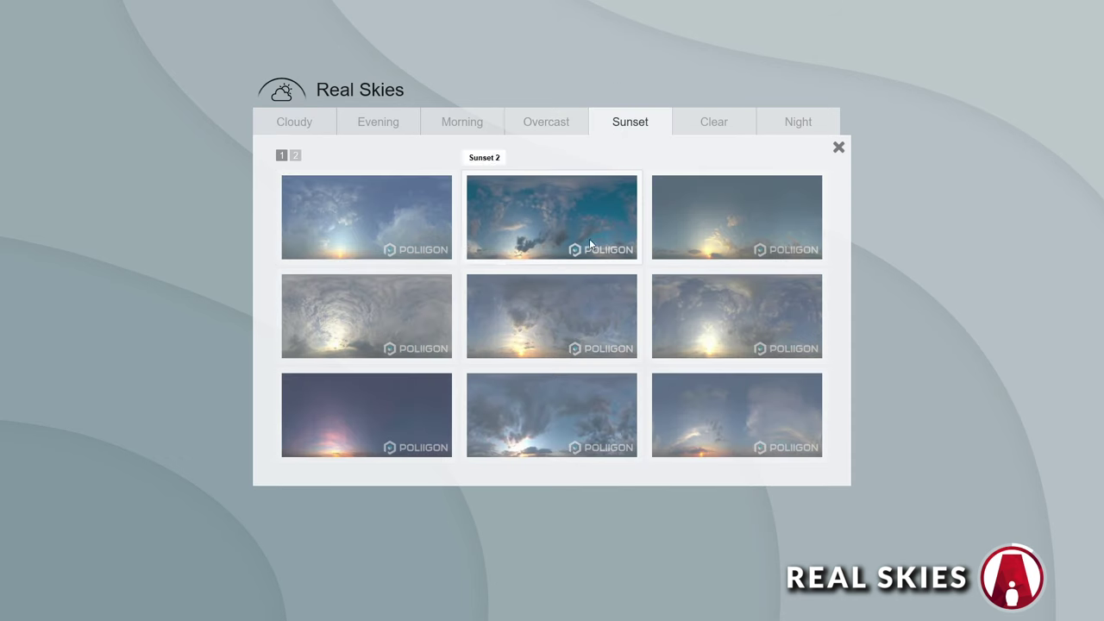
pyautogui.click(546, 318)
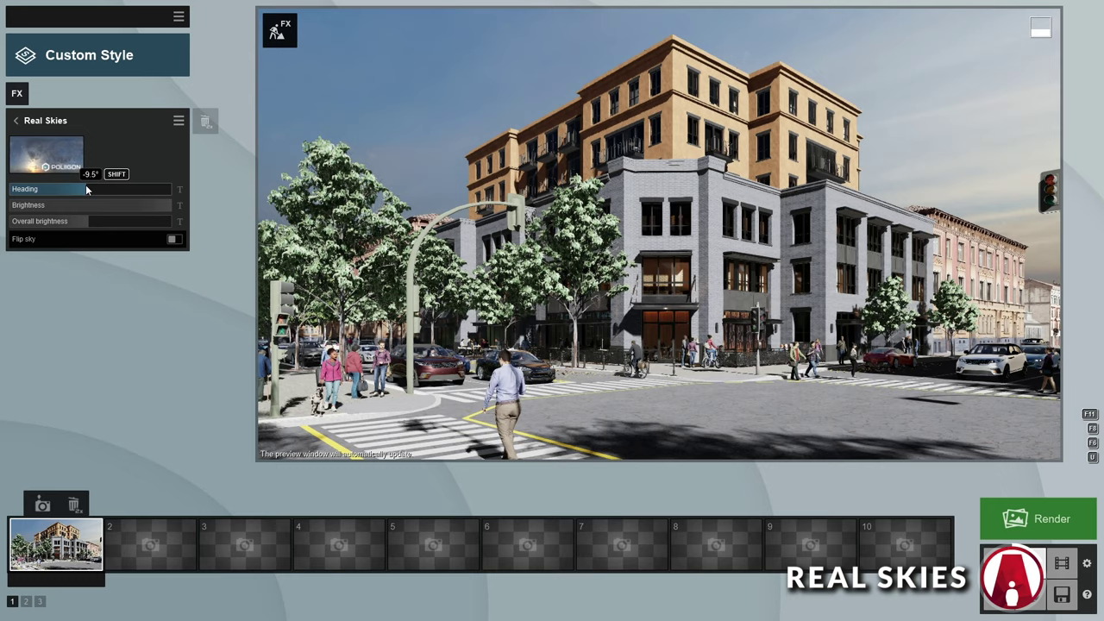
pyautogui.moveTo(85, 185); pyautogui.dragTo(37, 206)
# Step: Lower the Sun height toward the horizon for warmer evening light
pyautogui.click(17, 122)
pyautogui.click(61, 233)
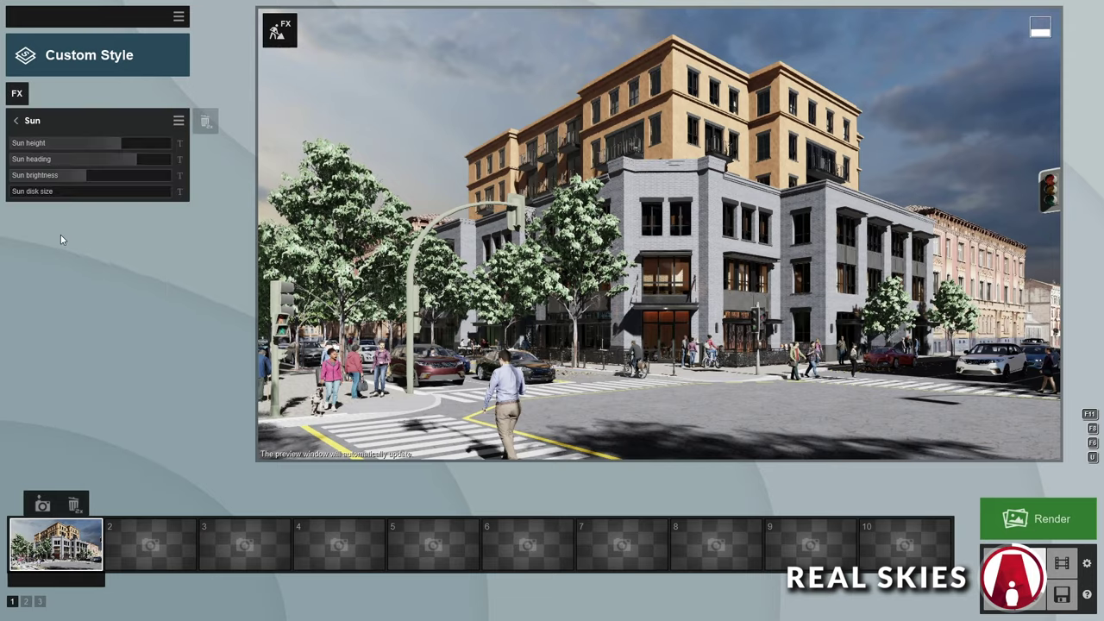
pyautogui.moveTo(111, 147); pyautogui.dragTo(50, 166)
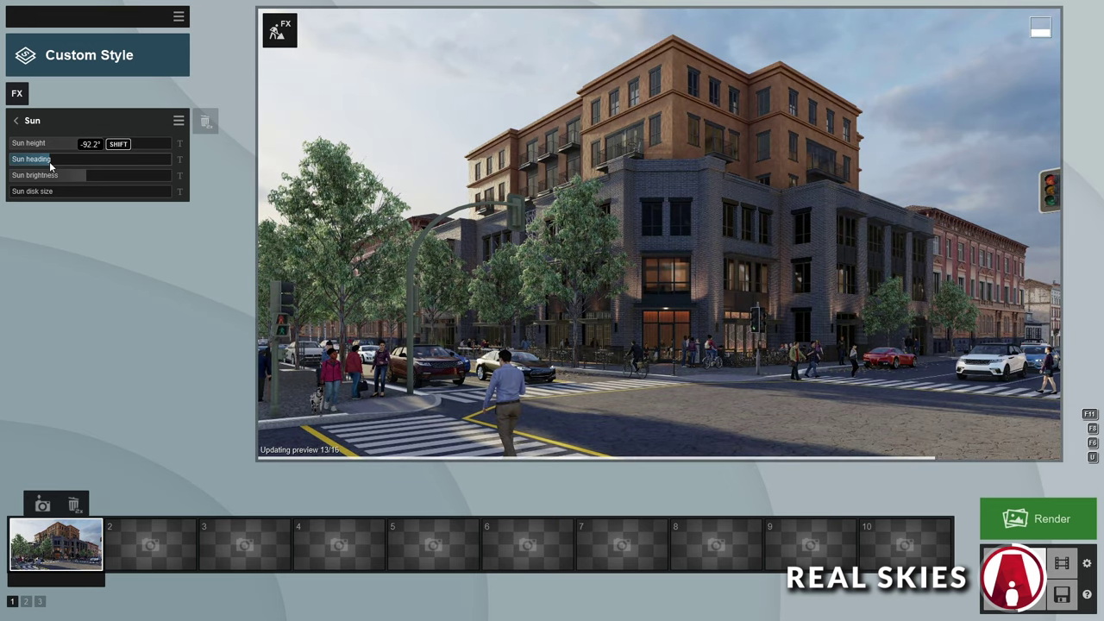
pyautogui.click(25, 127)
# Step: Max out Sky Light brightness and add an Artistic 1 Color Correction with warmer temperature
pyautogui.click(73, 202)
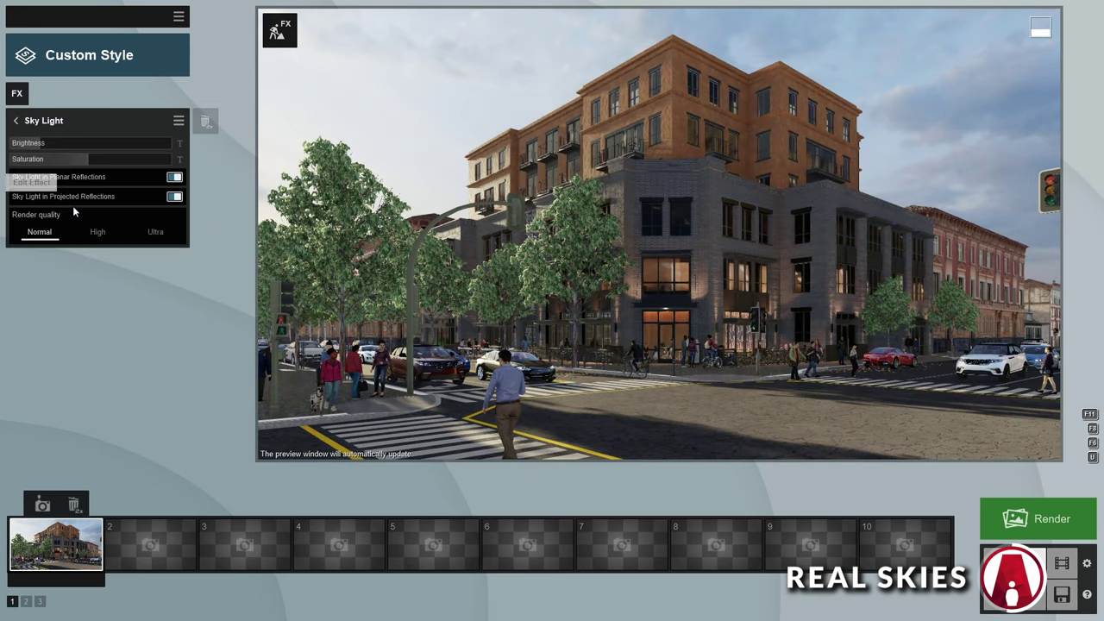
pyautogui.moveTo(156, 153); pyautogui.dragTo(177, 150)
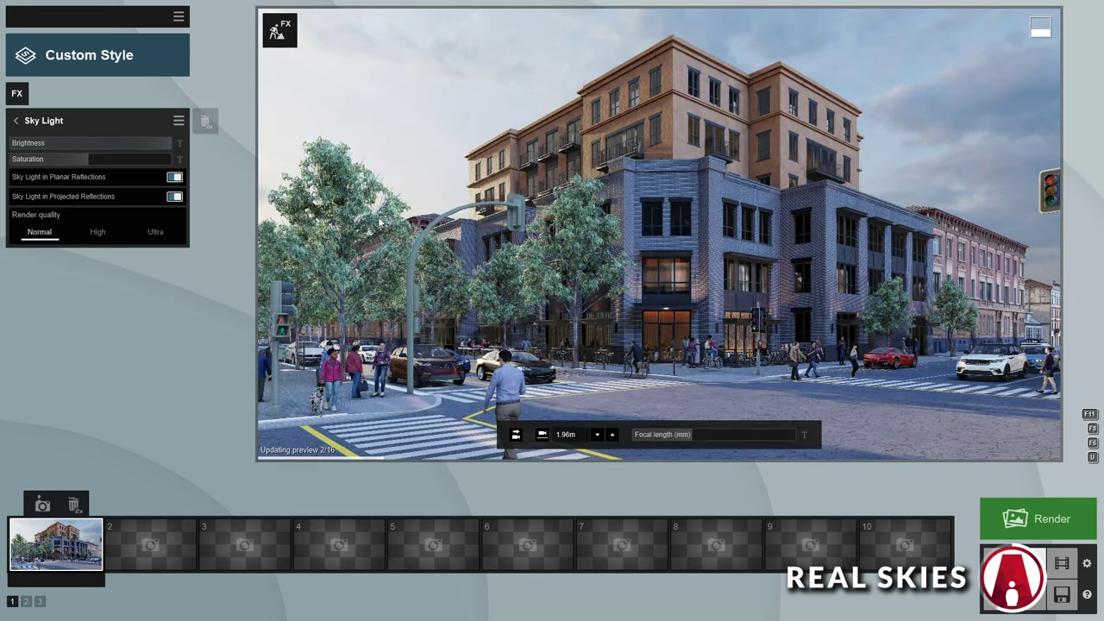
pyautogui.click(17, 95)
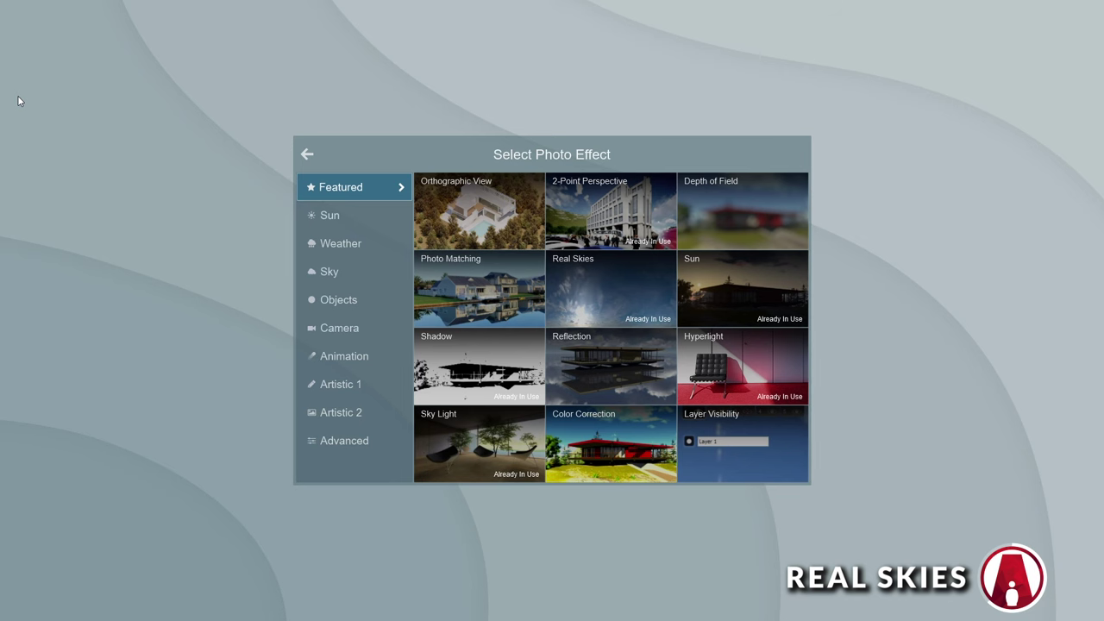
pyautogui.click(360, 384)
pyautogui.click(617, 194)
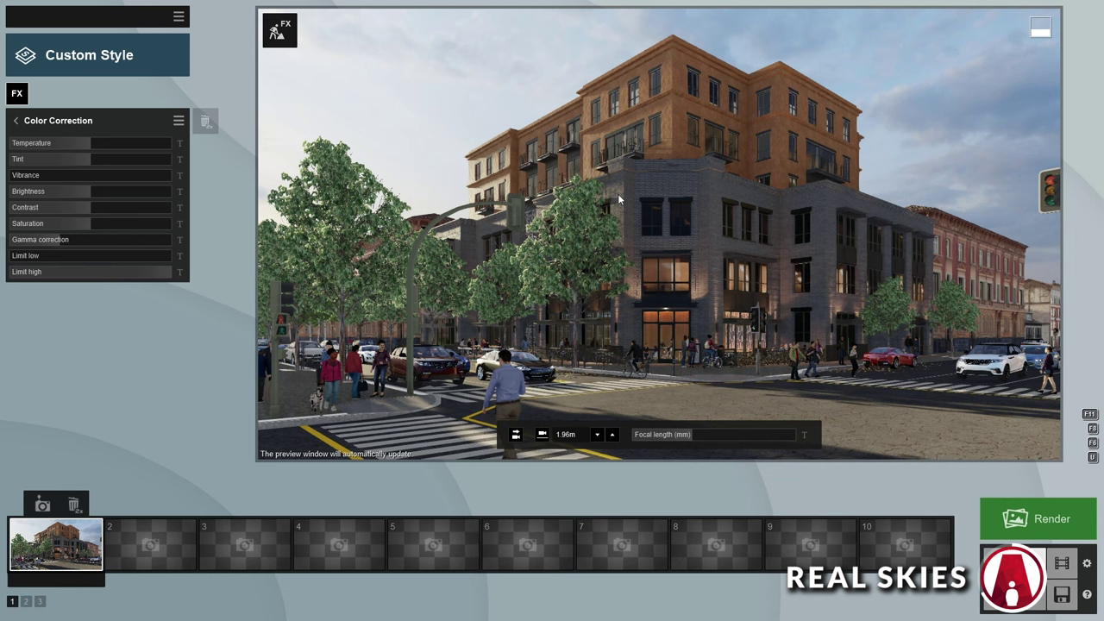
pyautogui.moveTo(67, 146); pyautogui.dragTo(114, 158)
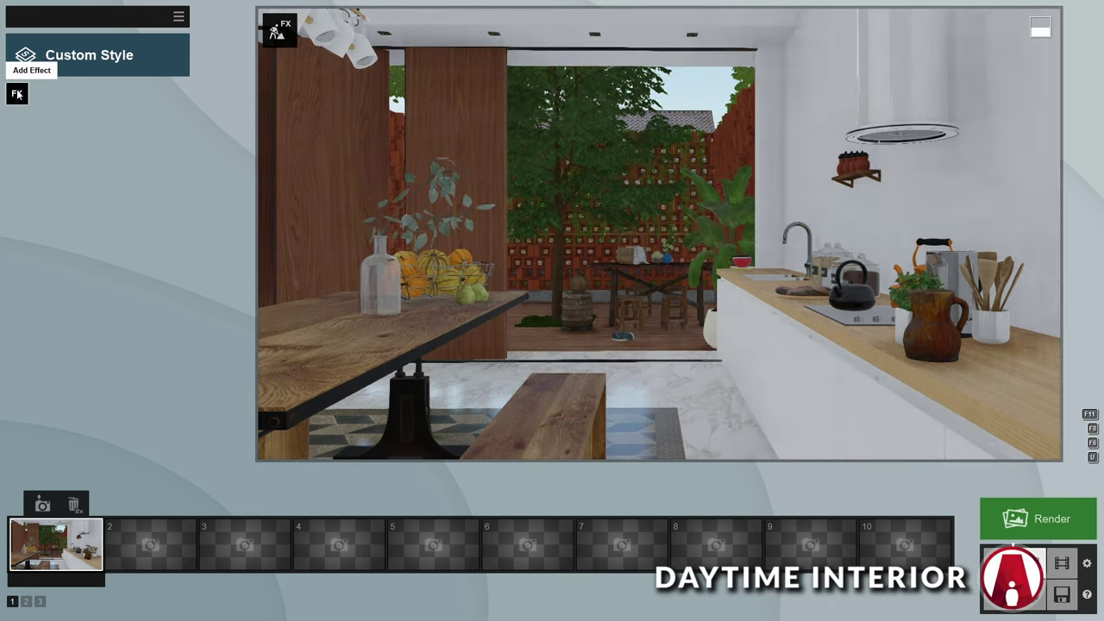
# Step: Add a Sun effect and turn its heading so light falls into the kitchen
pyautogui.click(17, 93)
pyautogui.click(328, 217)
pyautogui.click(504, 208)
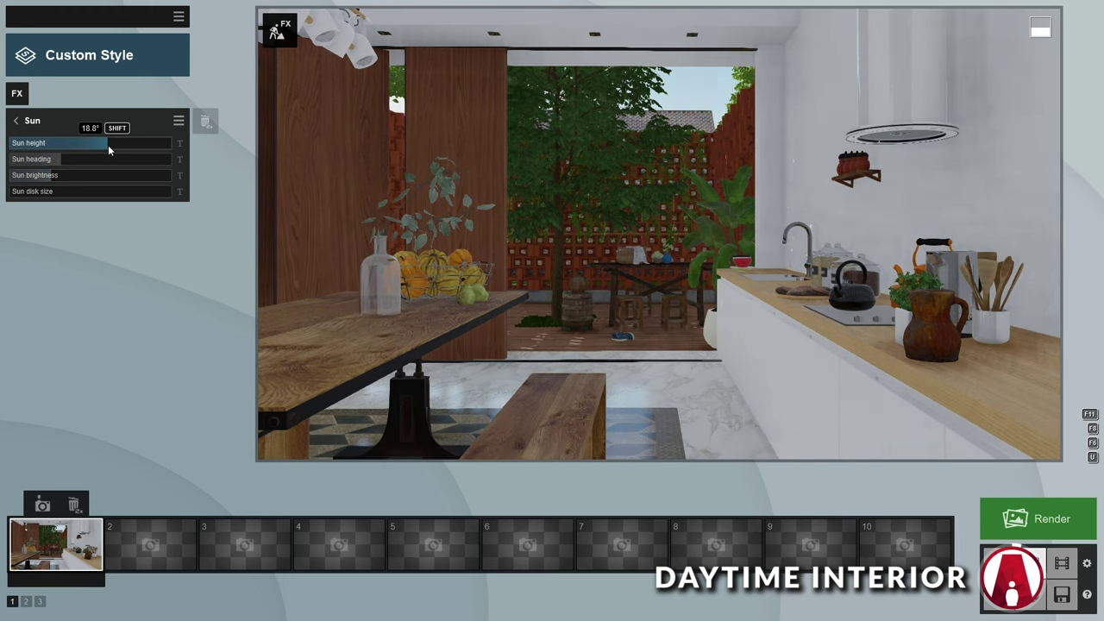
pyautogui.moveTo(84, 159); pyautogui.dragTo(92, 162)
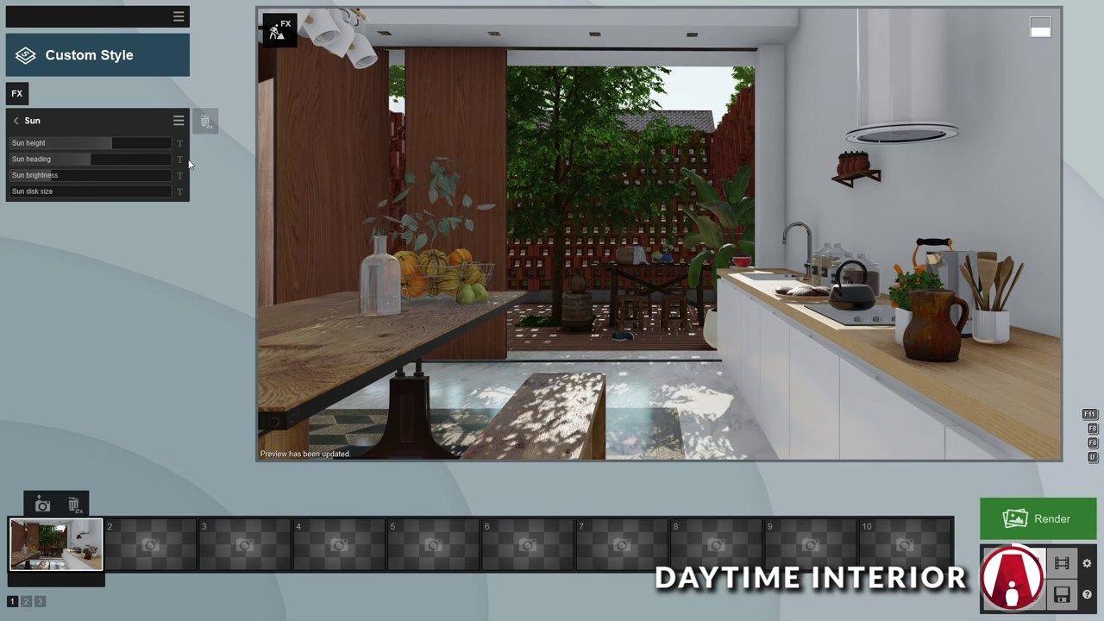
# Step: Add the Sky Light effect from the Advanced effects
pyautogui.click(29, 101)
pyautogui.click(358, 442)
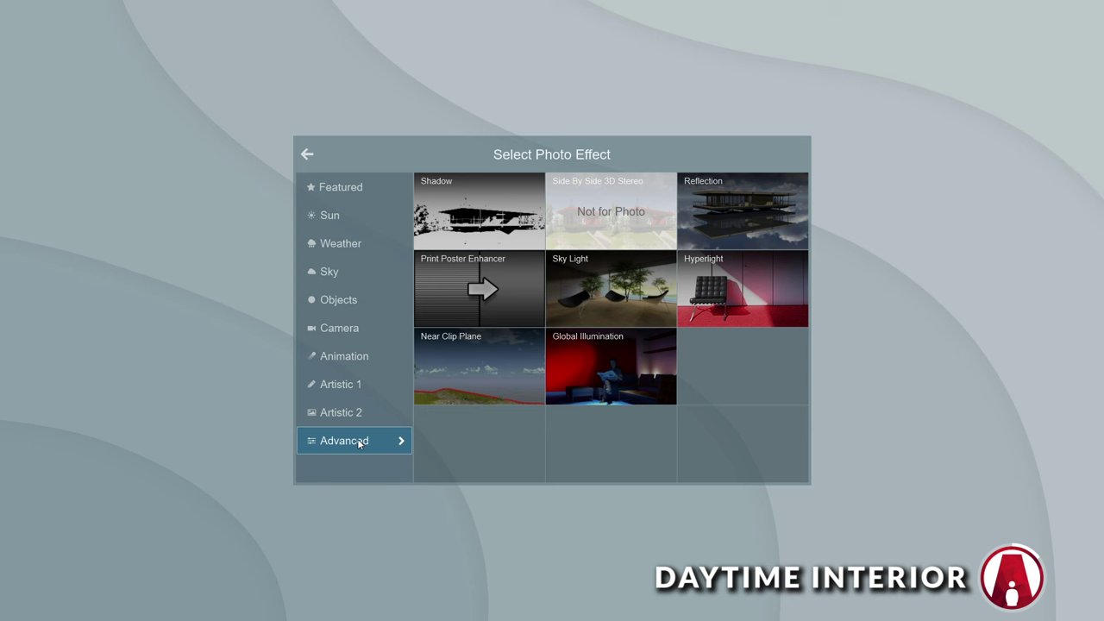
pyautogui.click(612, 280)
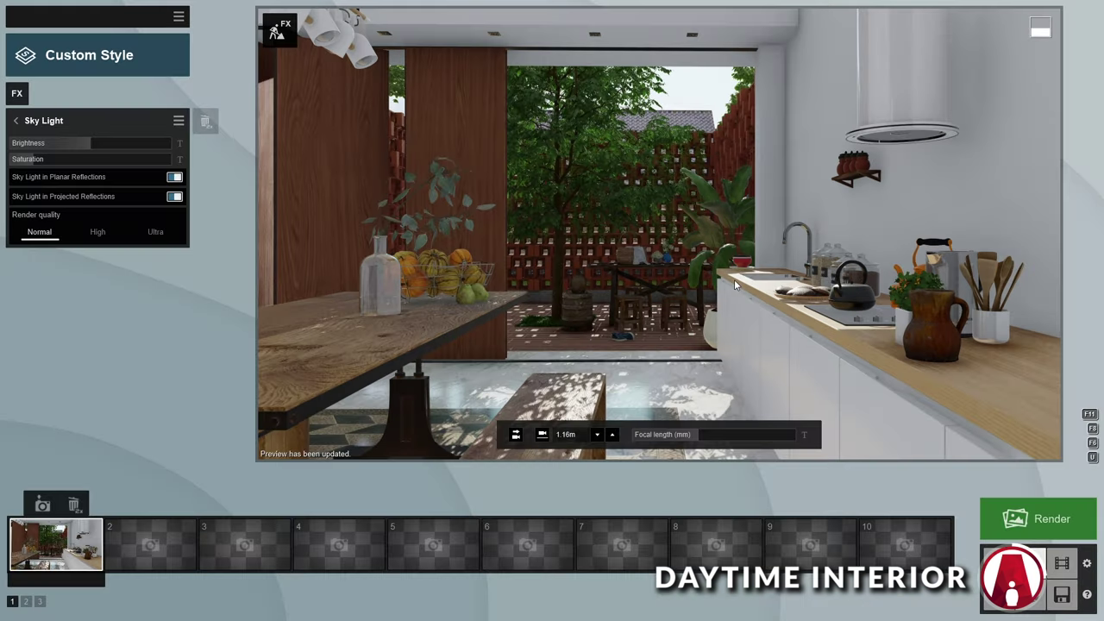
# Step: Add a Camera Exposure effect and set exposure to 0.7
pyautogui.click(17, 94)
pyautogui.click(366, 333)
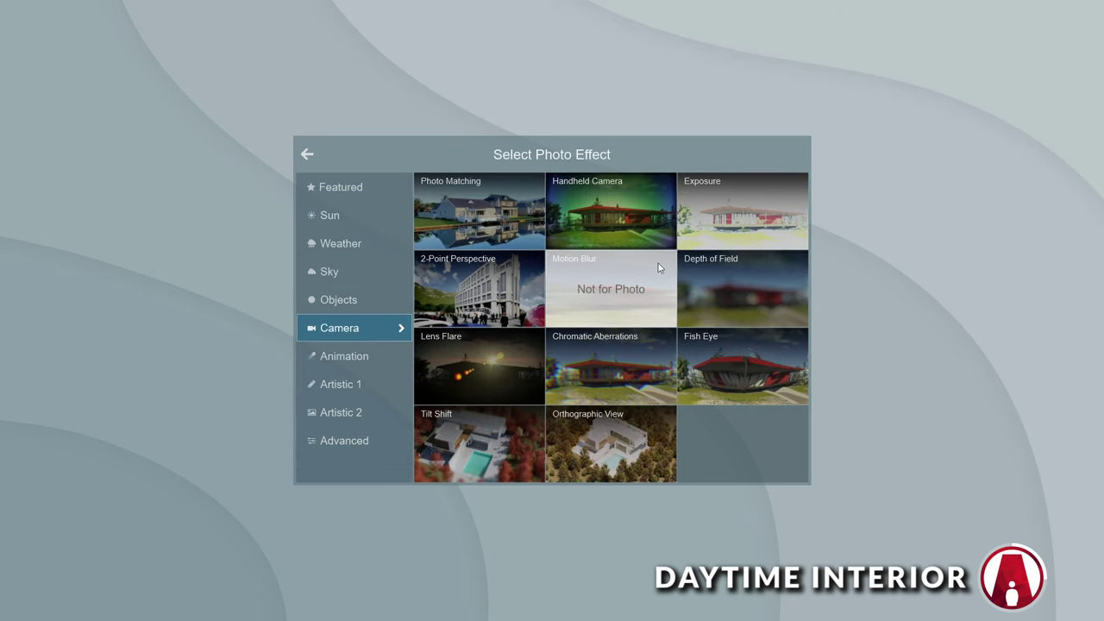
pyautogui.click(734, 216)
pyautogui.moveTo(128, 143); pyautogui.dragTo(123, 147)
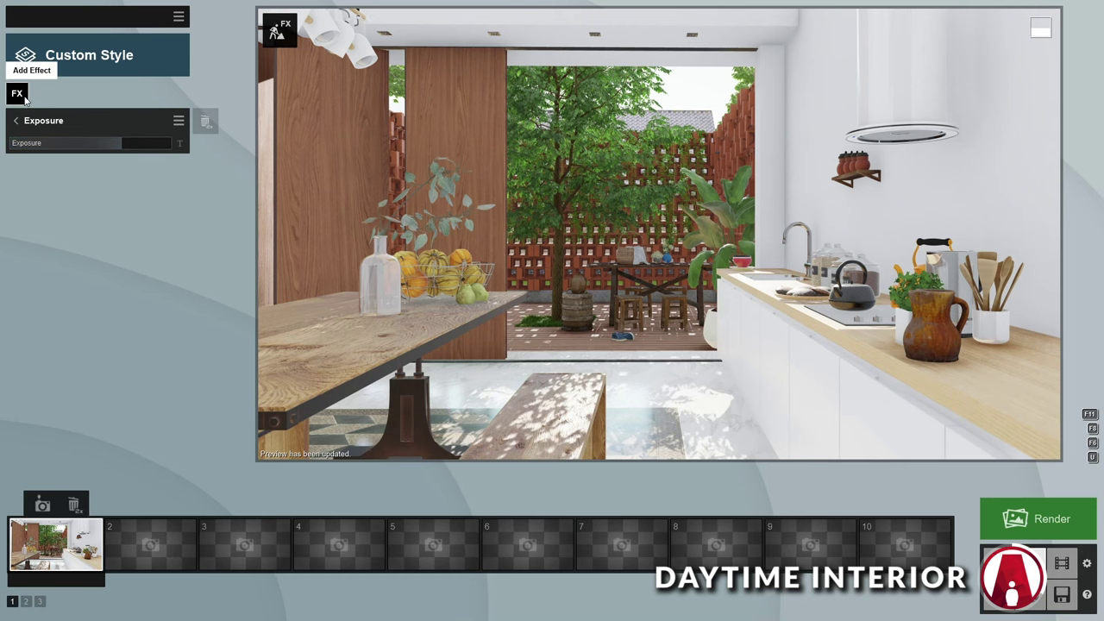
# Step: Add the Advanced Hyperlight effect with Enable in preview turned on
pyautogui.click(19, 95)
pyautogui.click(337, 452)
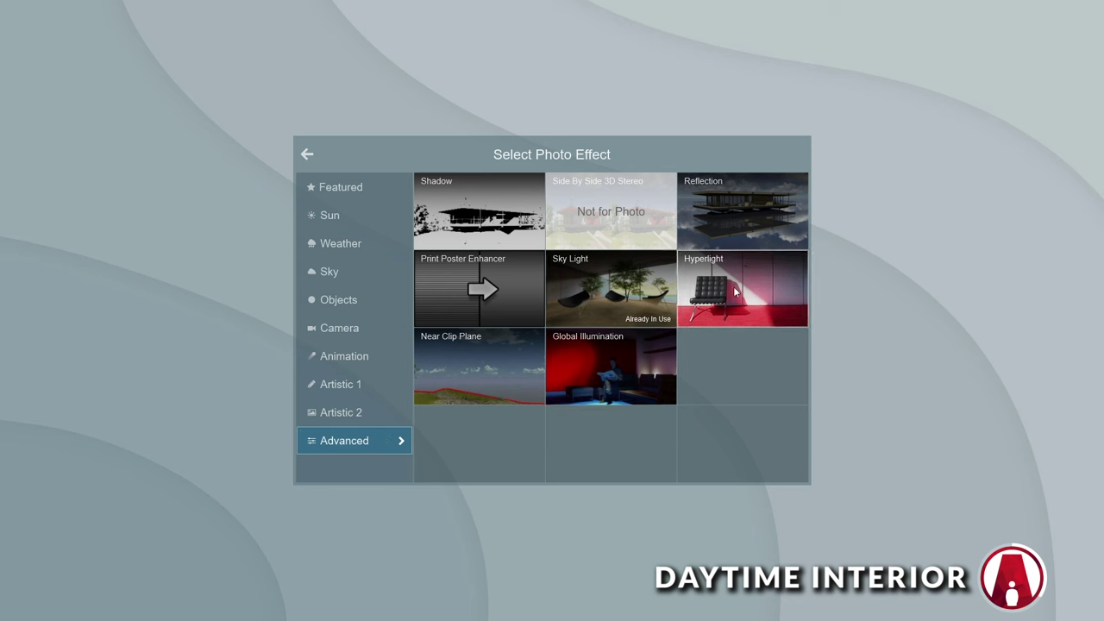
pyautogui.click(734, 286)
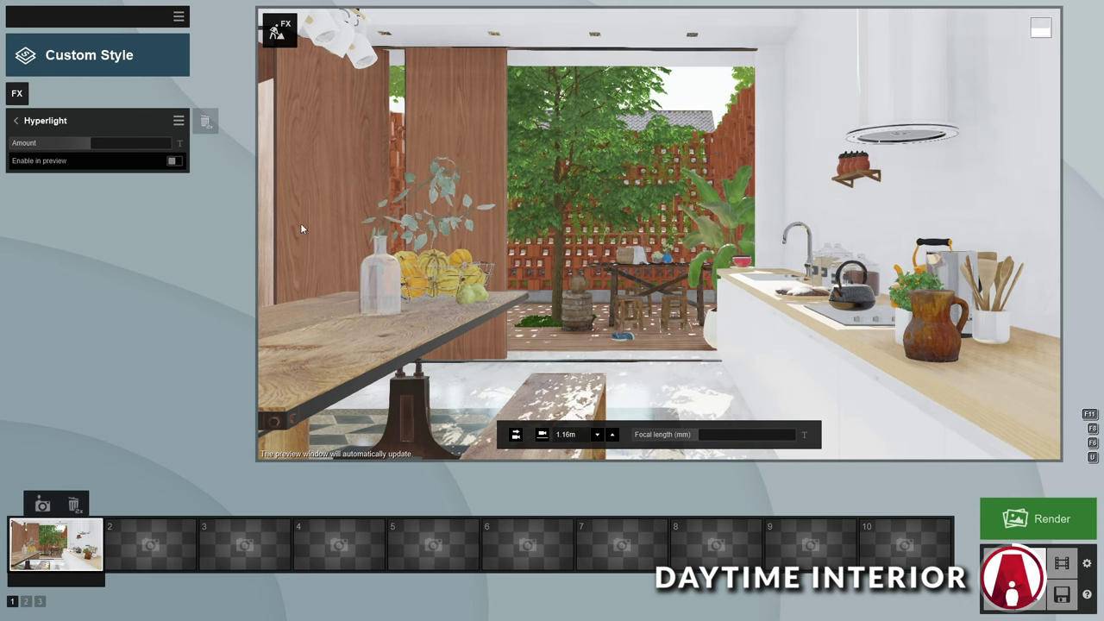
pyautogui.click(175, 162)
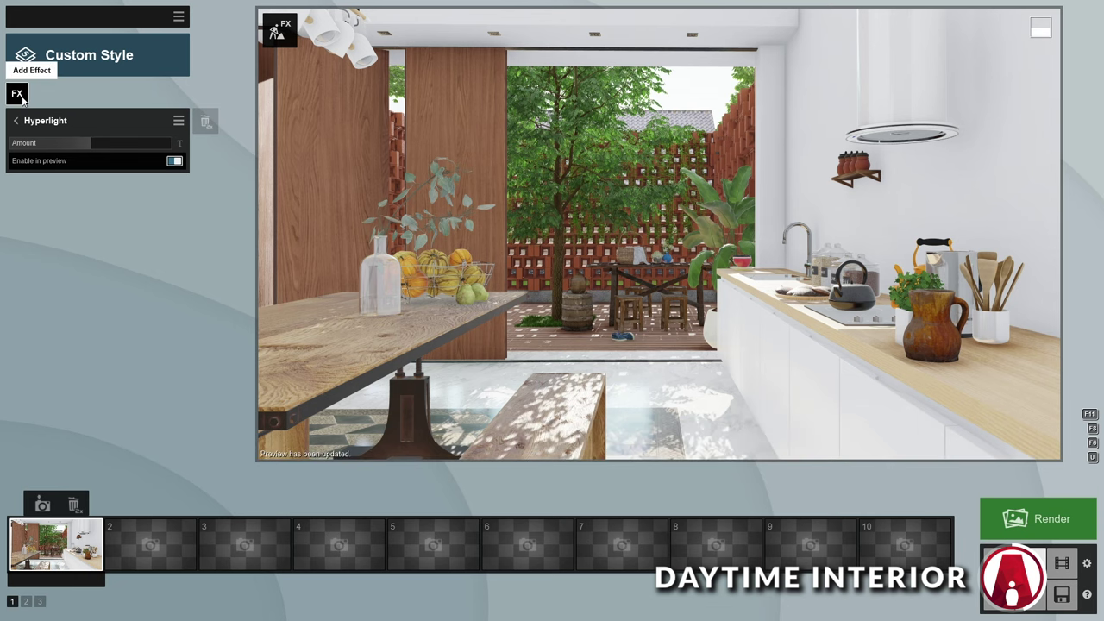
# Step: Add a Shadow effect with fine detail shadows on and lower shadow brightness
pyautogui.click(23, 98)
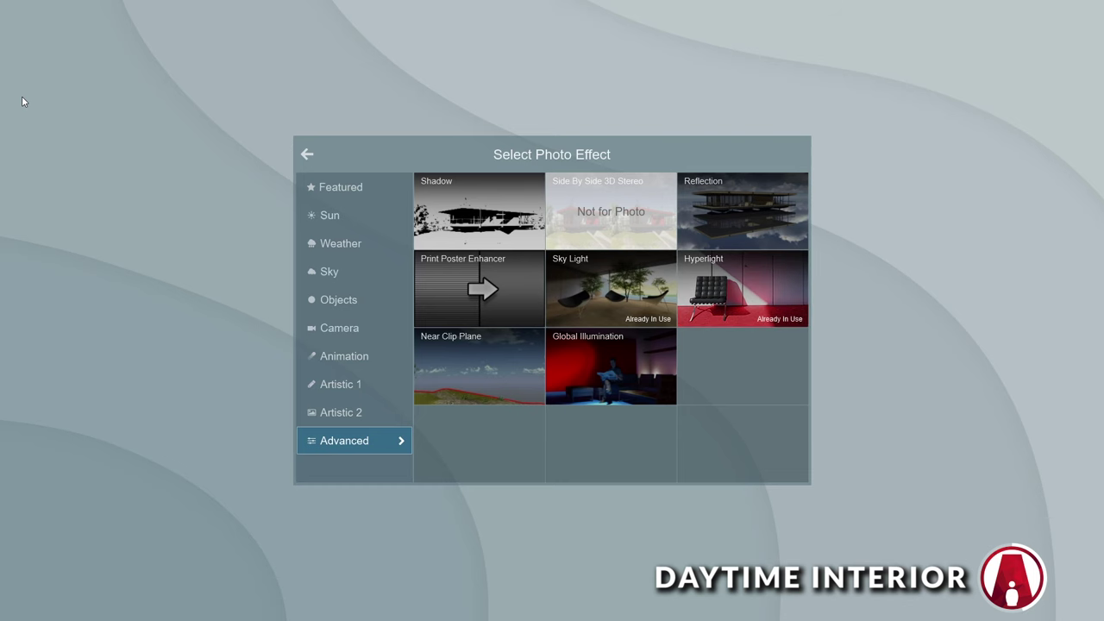
pyautogui.click(488, 197)
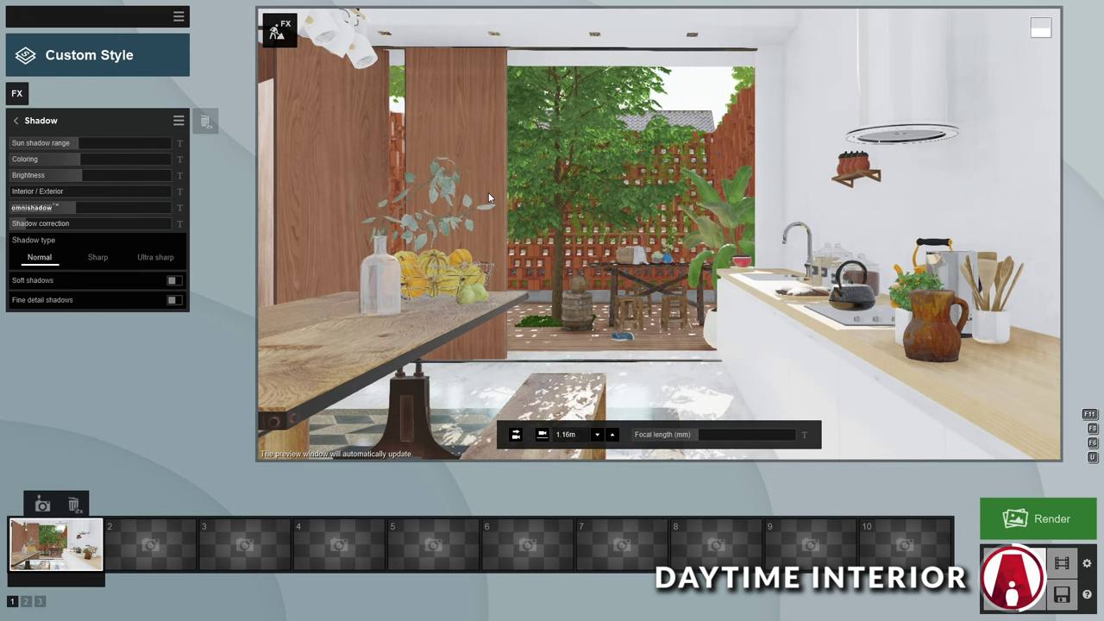
pyautogui.click(174, 299)
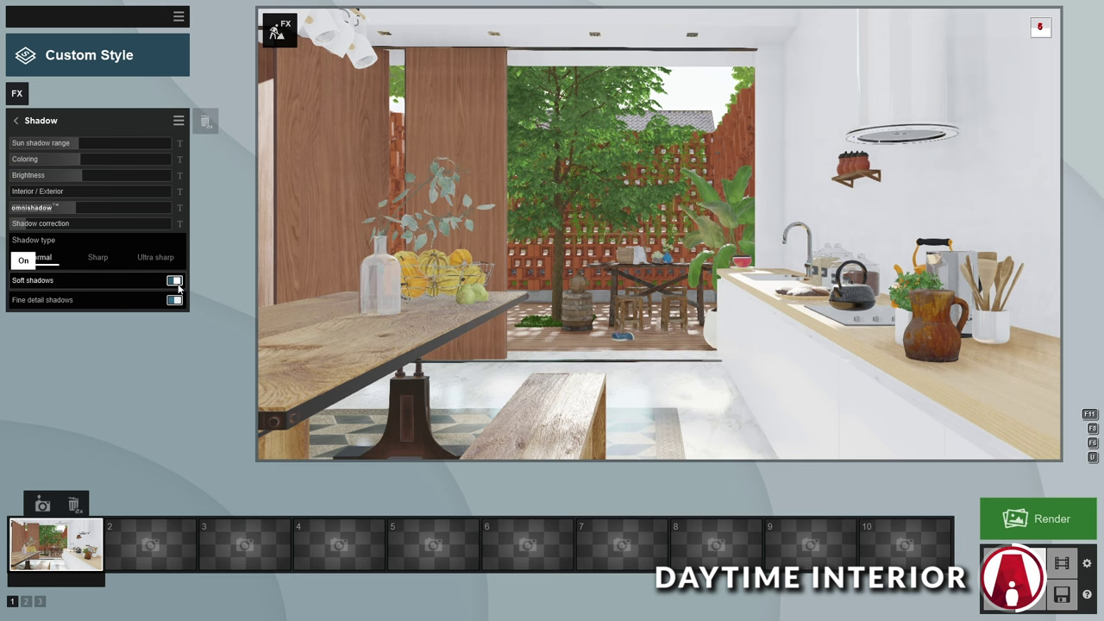
pyautogui.moveTo(77, 178); pyautogui.dragTo(29, 182)
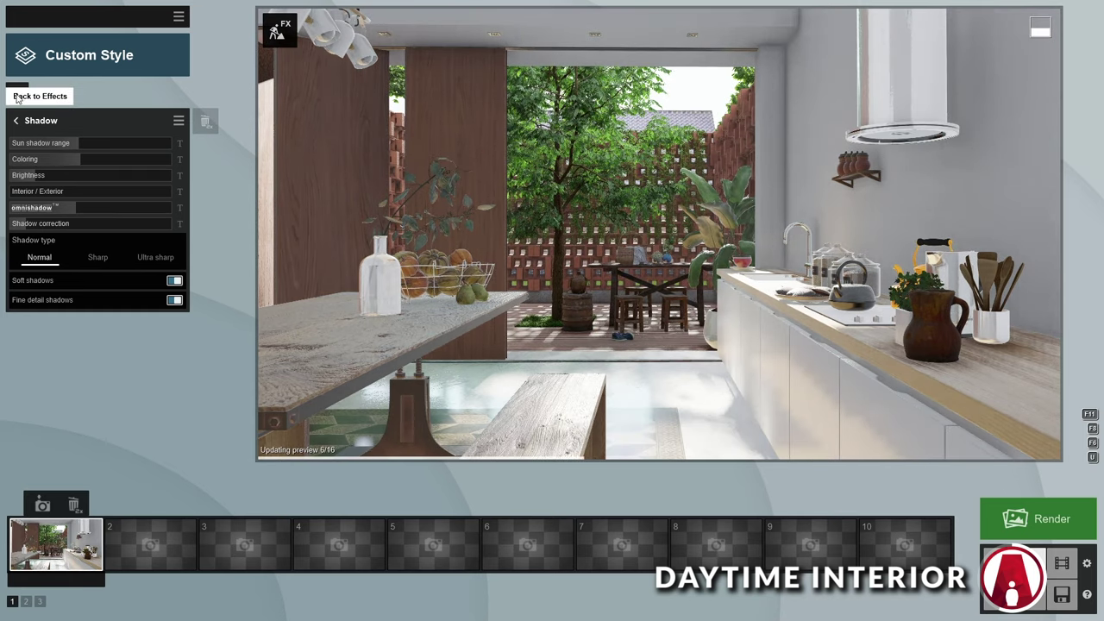
pyautogui.click(15, 93)
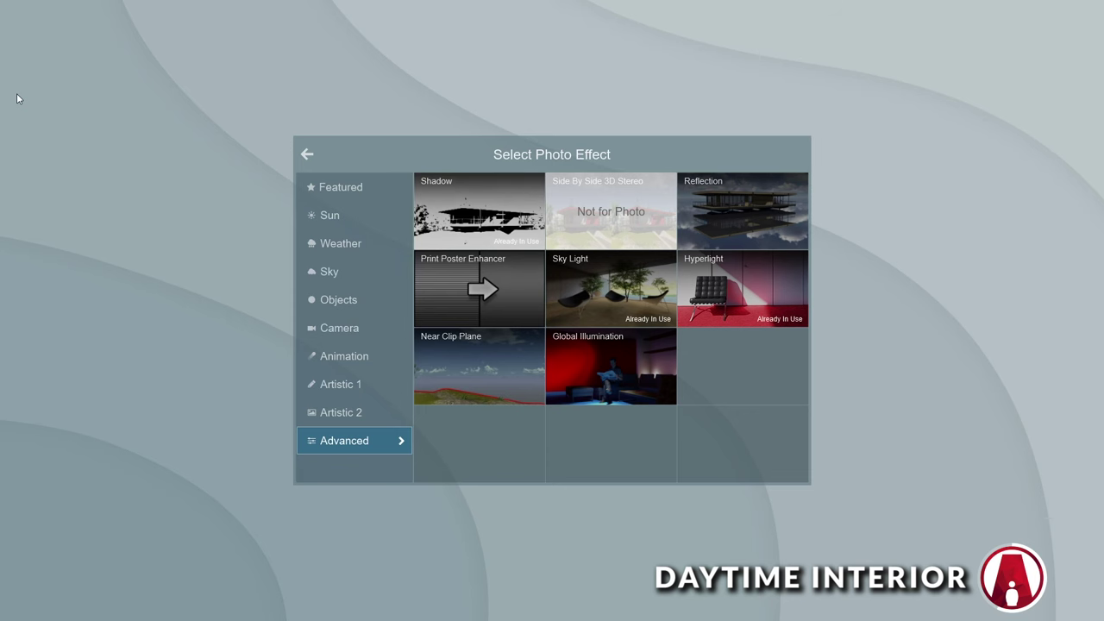
# Step: Add a Reflection effect with Speedray and make the floor the first reflection plane
pyautogui.click(775, 216)
pyautogui.click(175, 159)
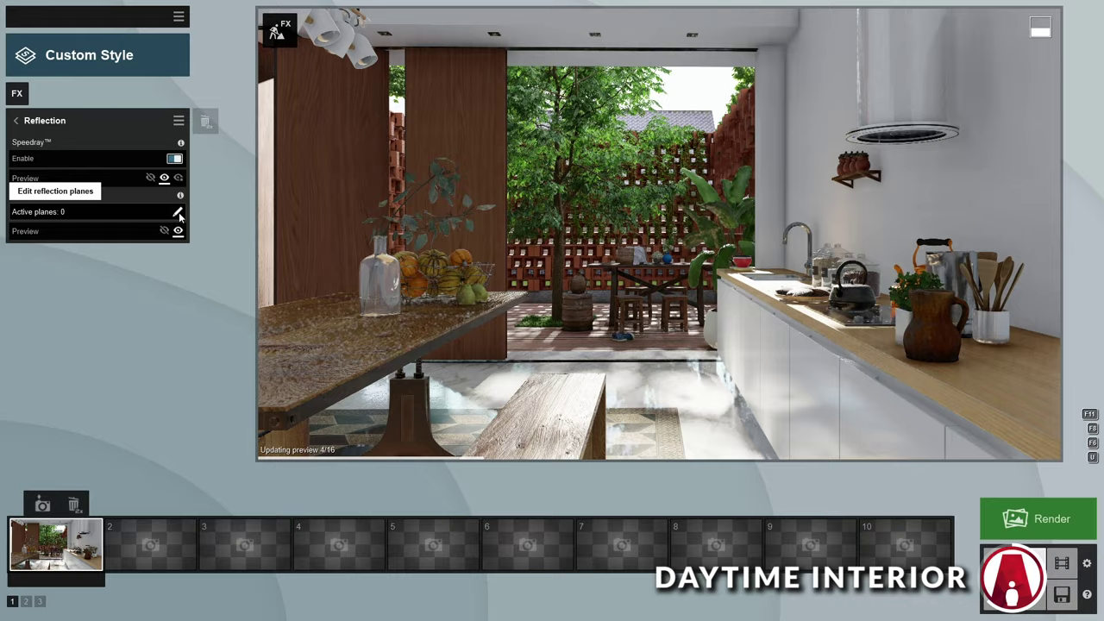
pyautogui.click(178, 211)
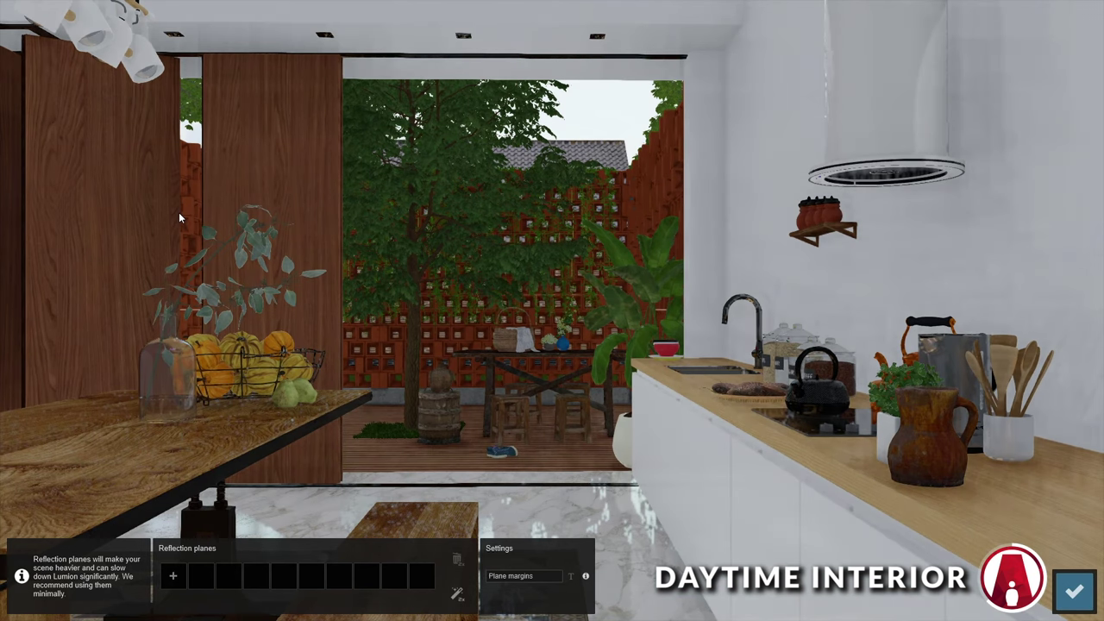
pyautogui.click(173, 578)
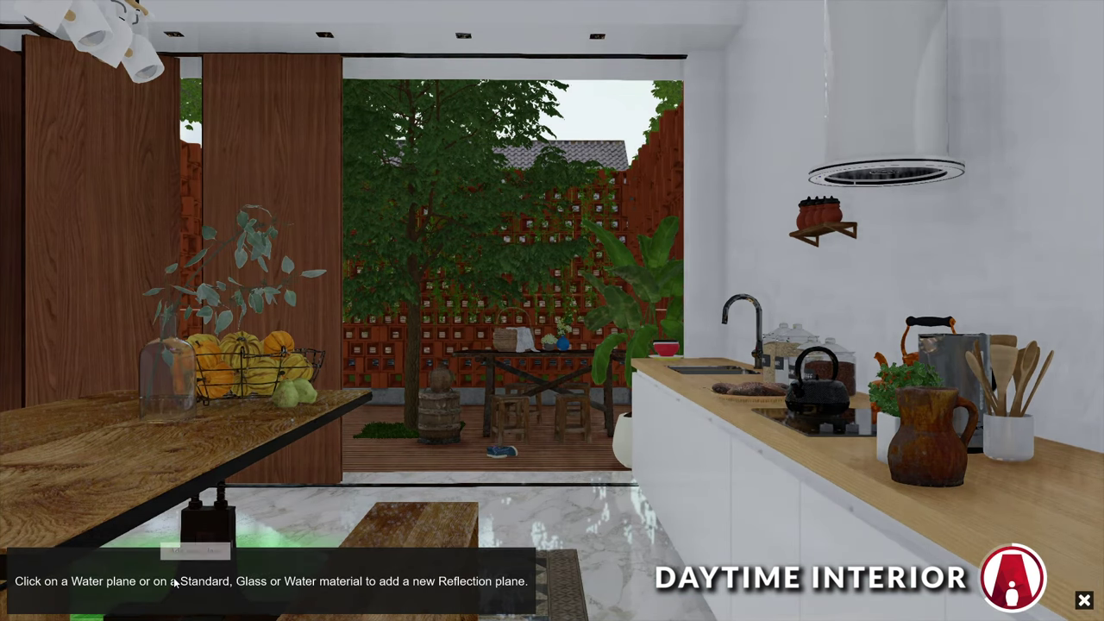
pyautogui.click(563, 522)
# Step: Add four more reflection planes: counter tops, floor, kitchen countertop and cabinet front
pyautogui.click(197, 578)
pyautogui.click(185, 455)
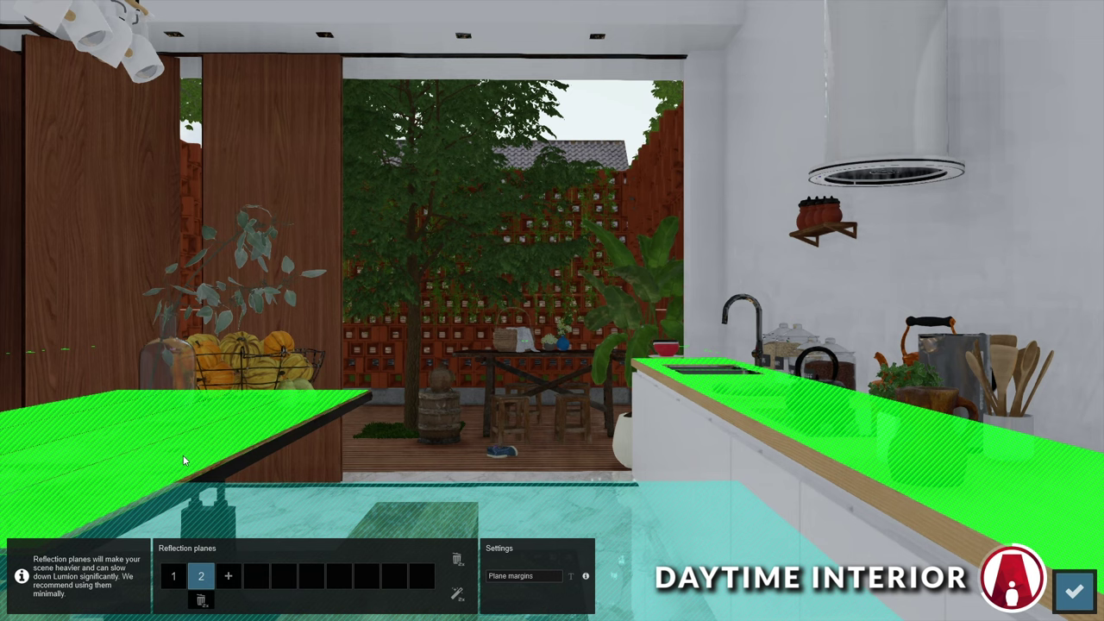
pyautogui.click(229, 577)
pyautogui.click(400, 532)
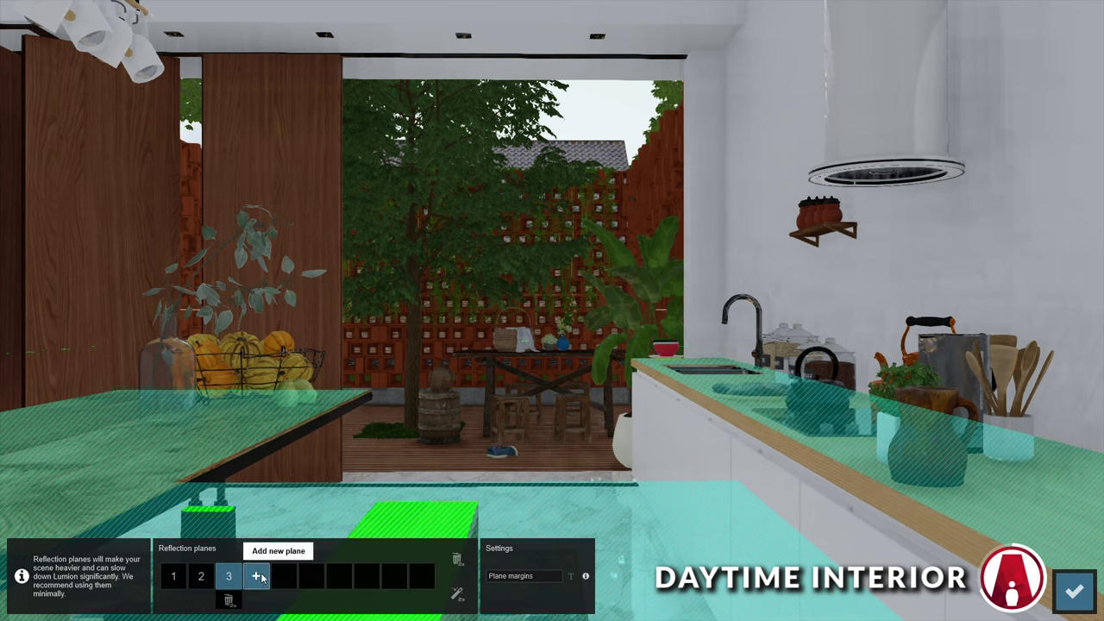
pyautogui.click(256, 576)
pyautogui.click(814, 431)
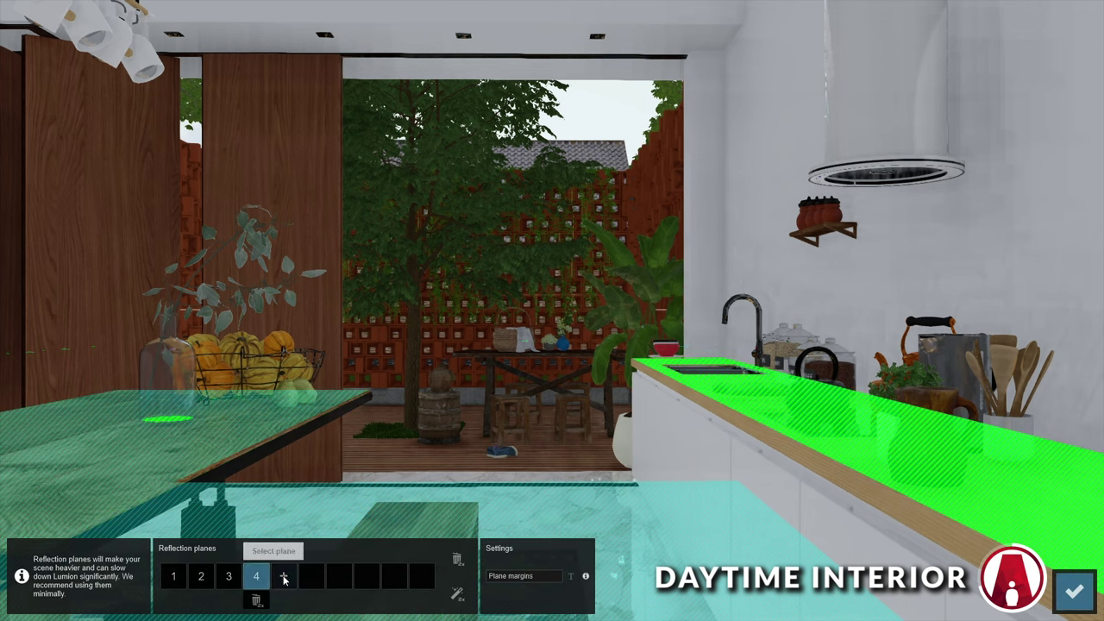
pyautogui.click(284, 577)
pyautogui.click(740, 476)
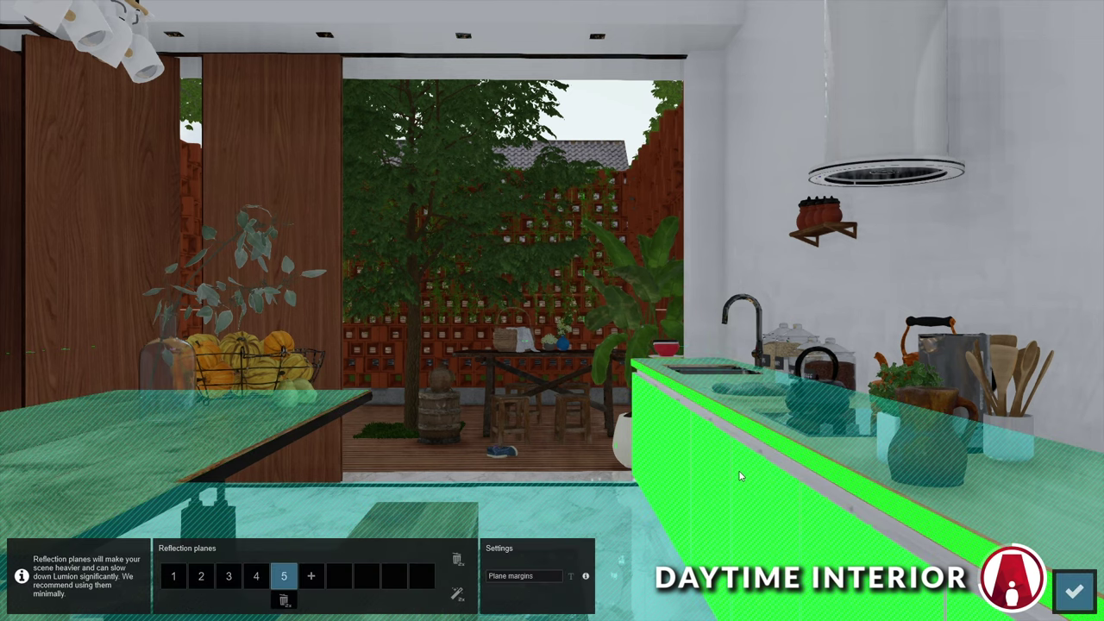
pyautogui.click(1074, 591)
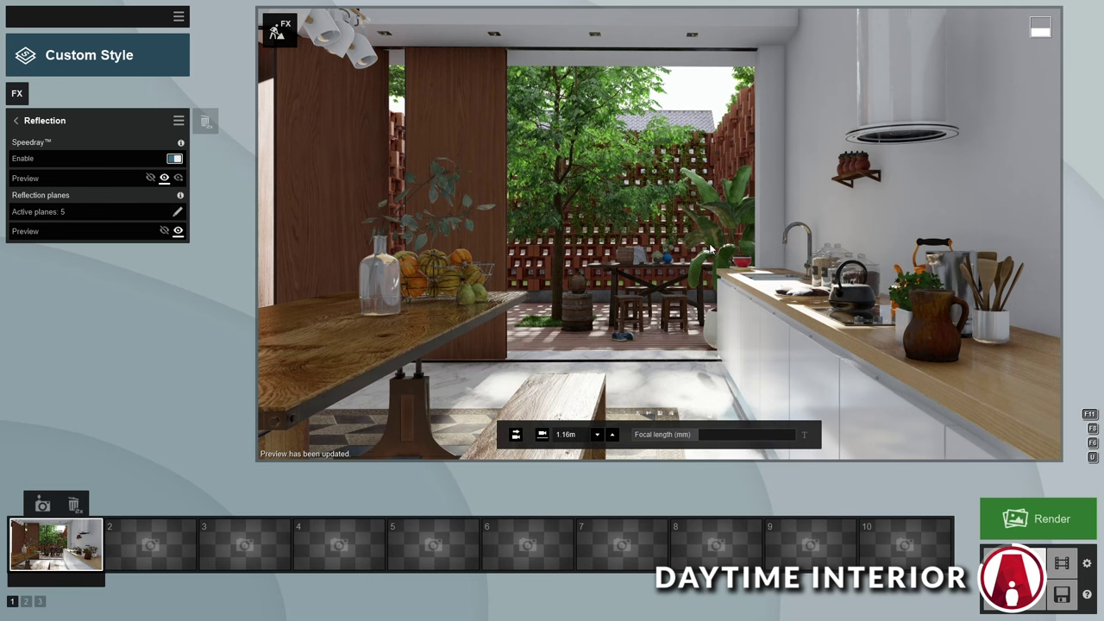
# Step: Add a brightening Color Correction effect and set Sky Light render quality to Ultra
pyautogui.click(17, 93)
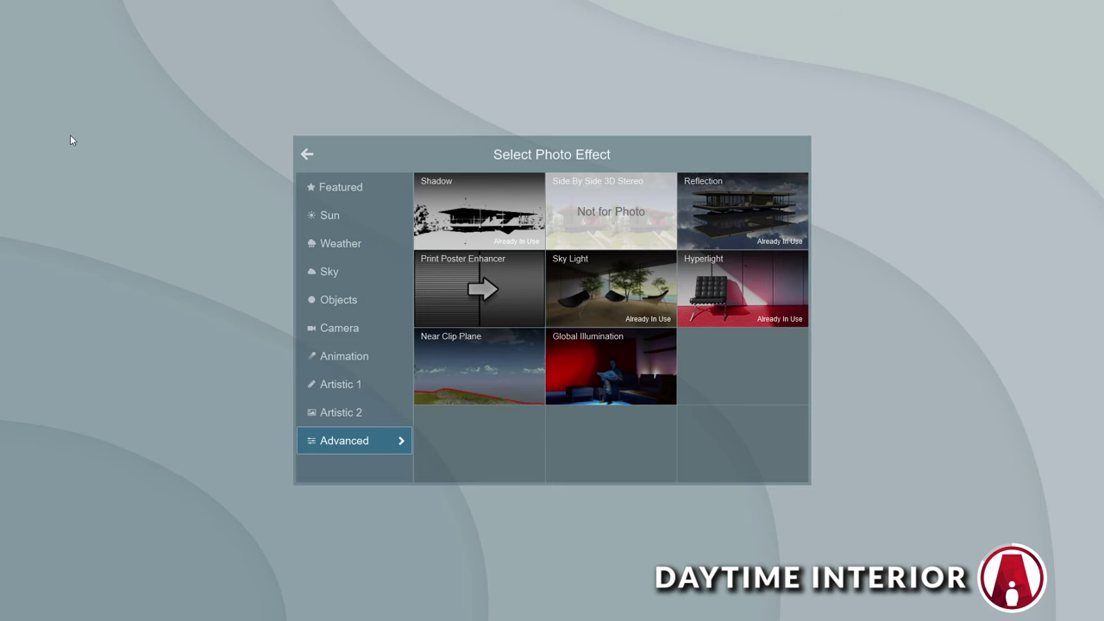
pyautogui.click(627, 198)
pyautogui.click(120, 191)
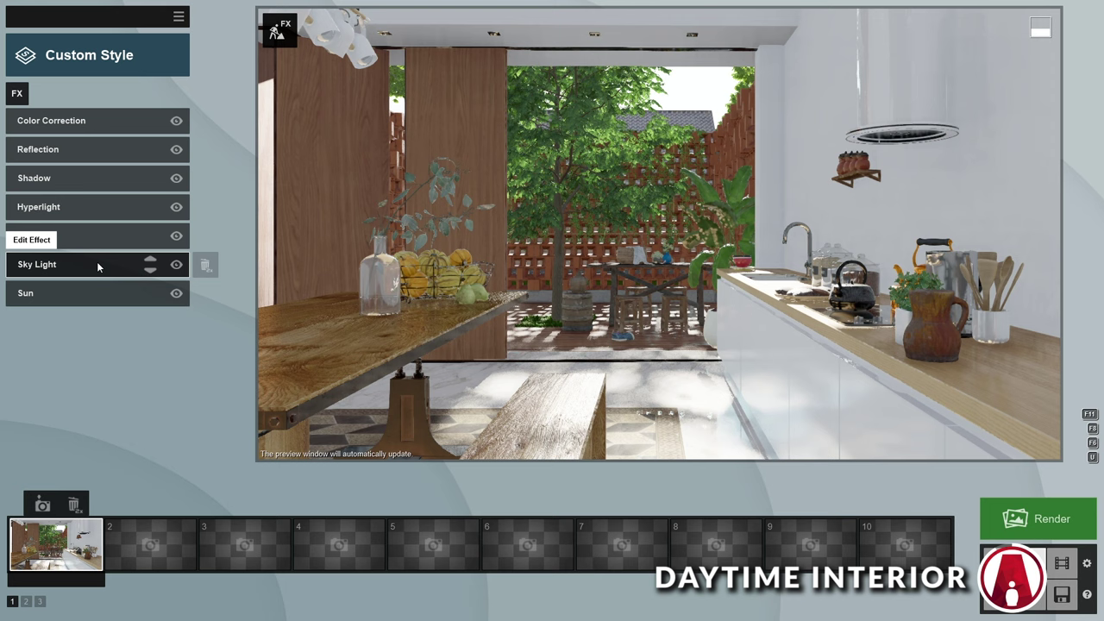
pyautogui.click(97, 261)
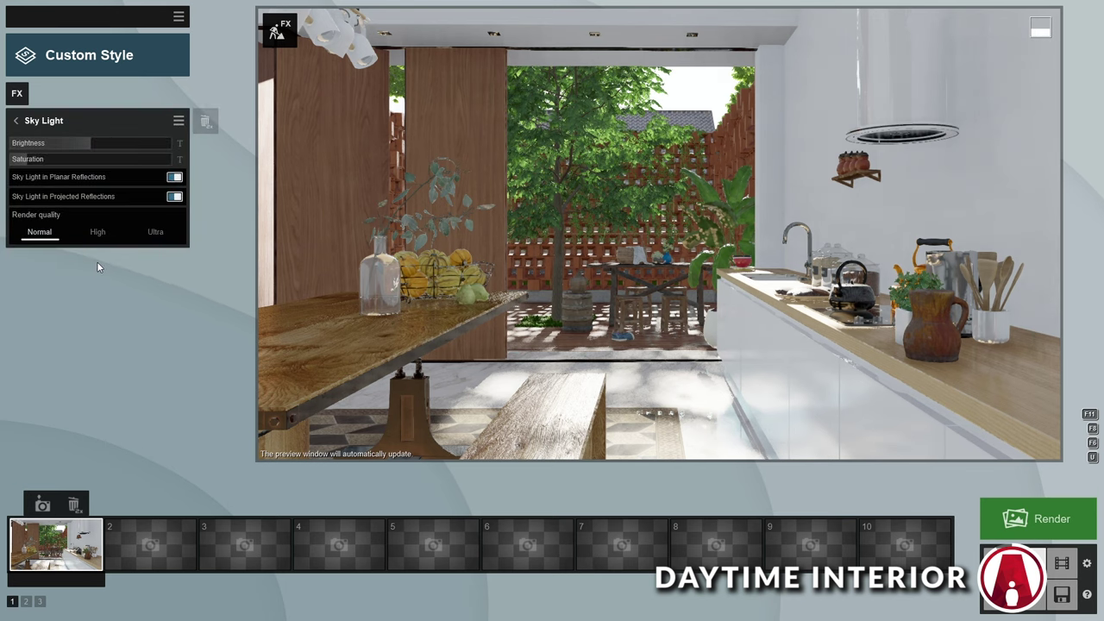
pyautogui.click(155, 236)
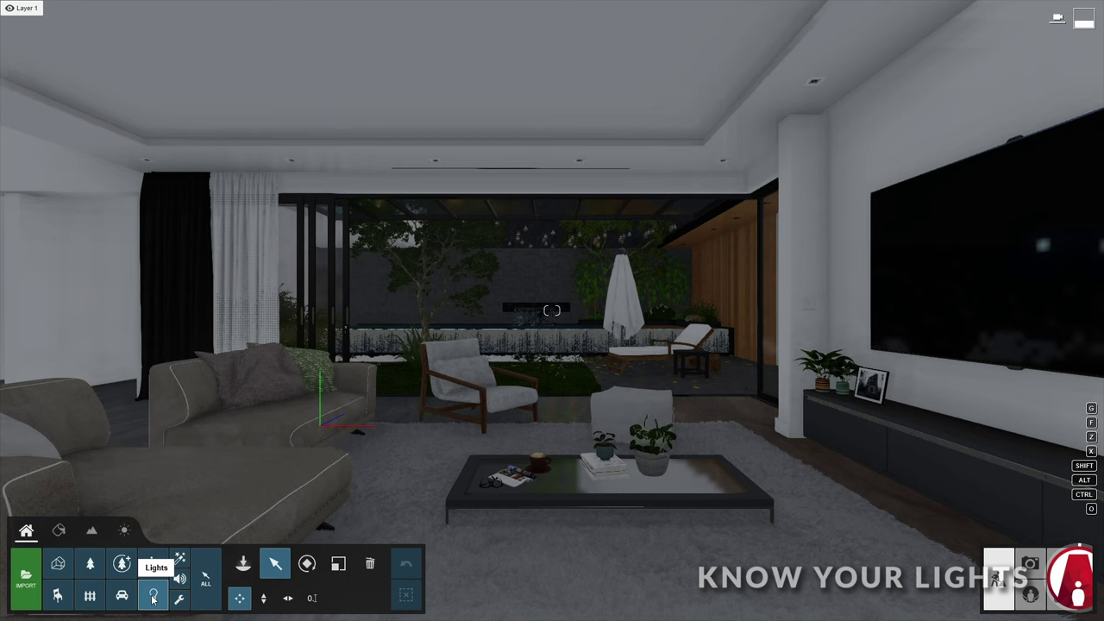
# Step: Place a spotlight from the Lights library on the living-room ceiling and raise the area light
pyautogui.click(153, 597)
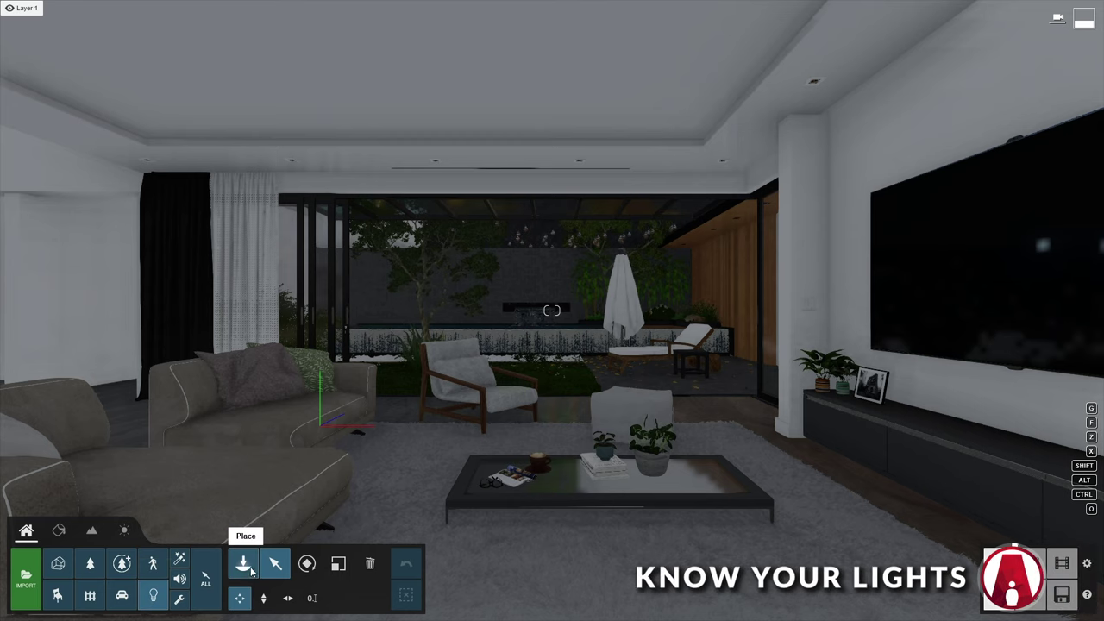
pyautogui.click(50, 91)
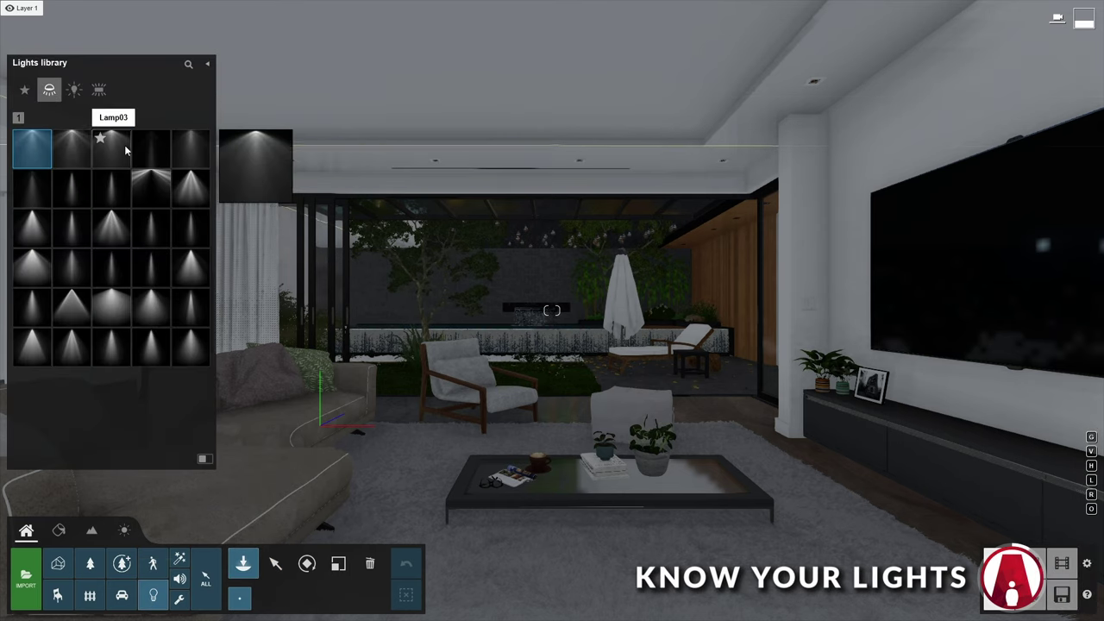
pyautogui.click(74, 91)
pyautogui.click(100, 90)
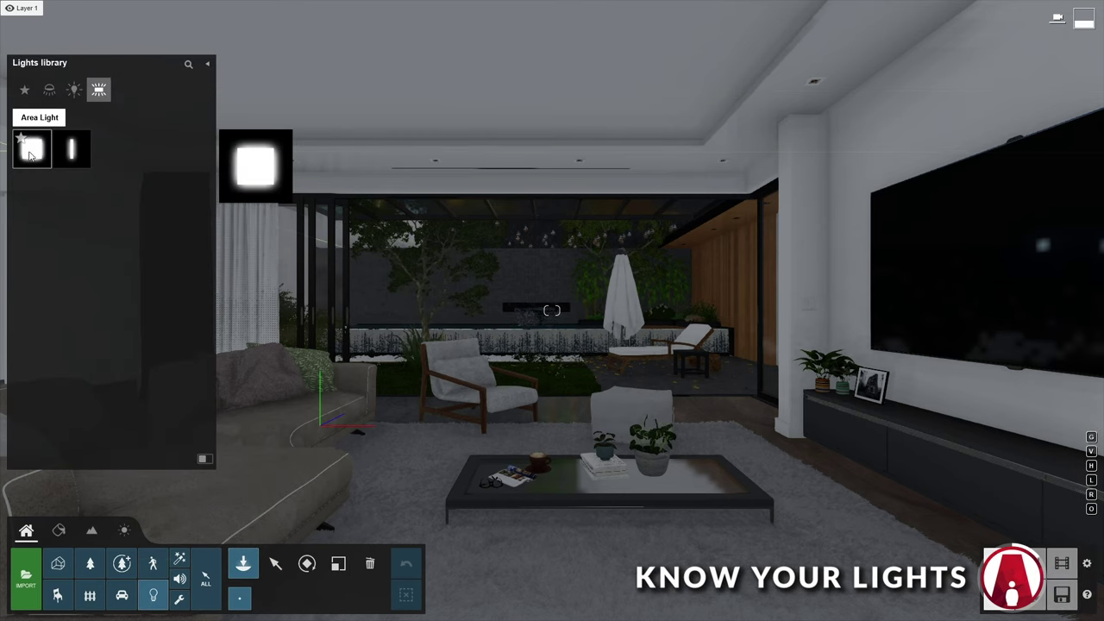
pyautogui.click(50, 91)
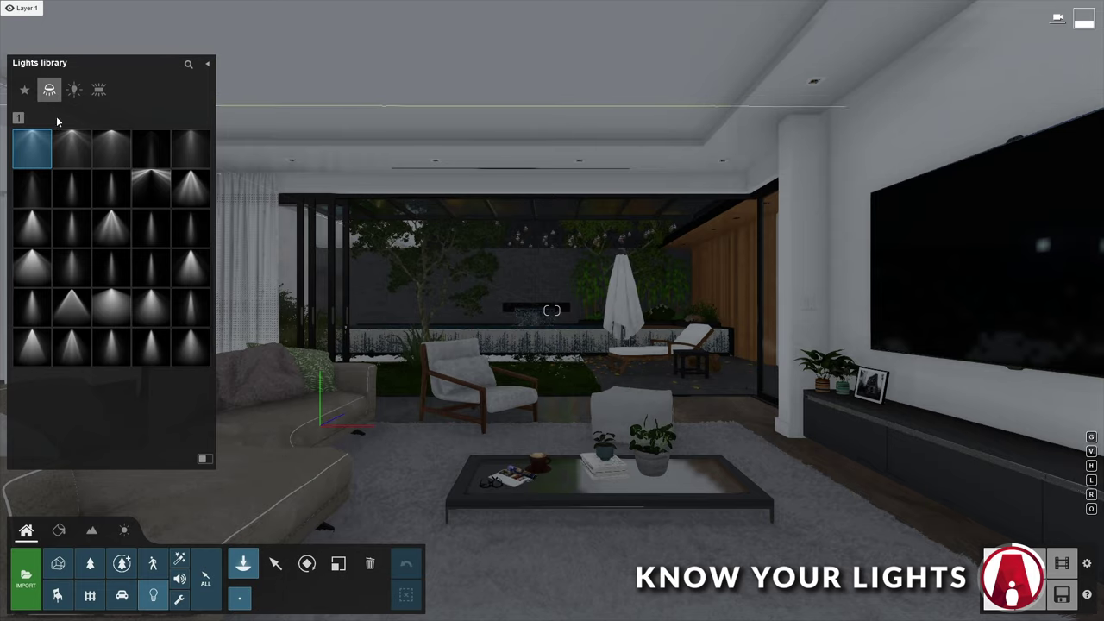
pyautogui.moveTo(190, 188); pyautogui.dragTo(437, 166)
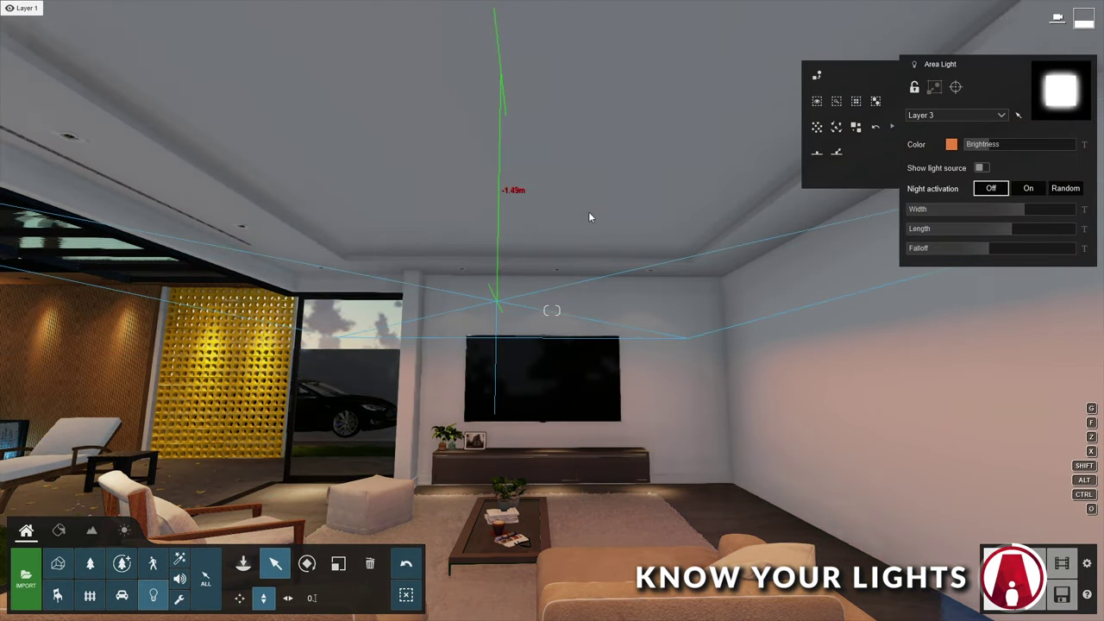
pyautogui.moveTo(590, 217); pyautogui.dragTo(595, 192)
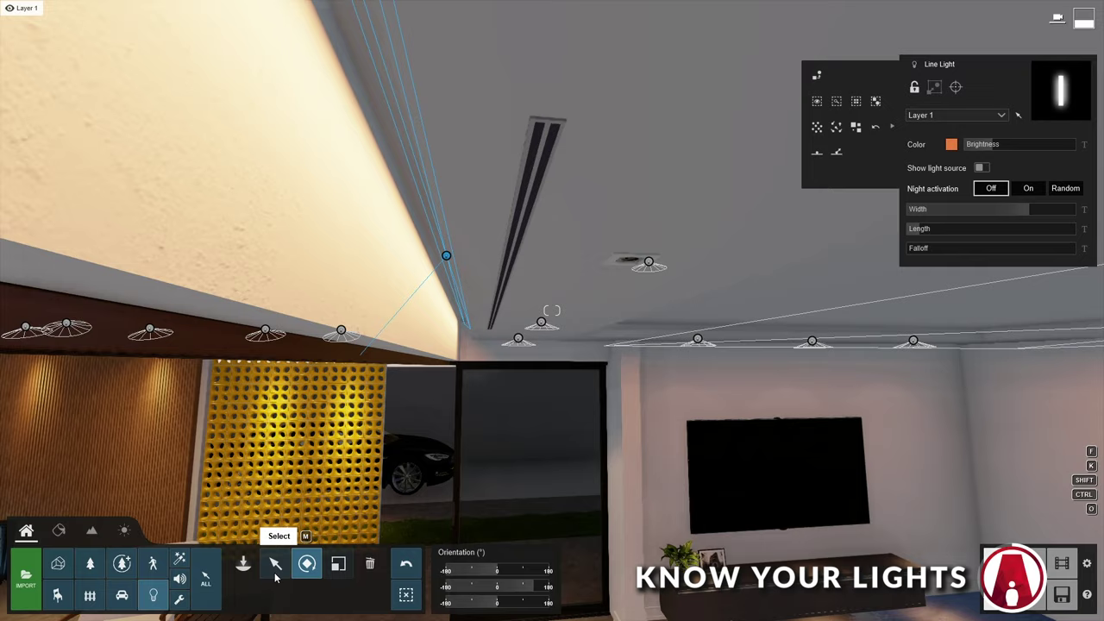
# Step: Move the line light's marker up into the ceiling cove
pyautogui.click(276, 565)
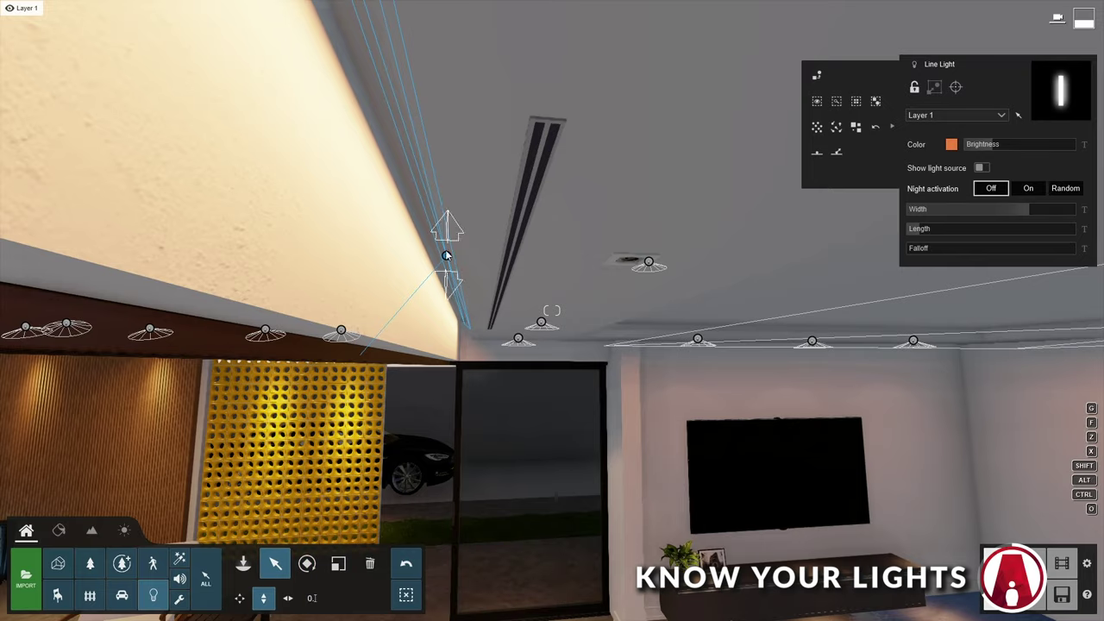
pyautogui.moveTo(443, 247); pyautogui.dragTo(443, 247, button='right')
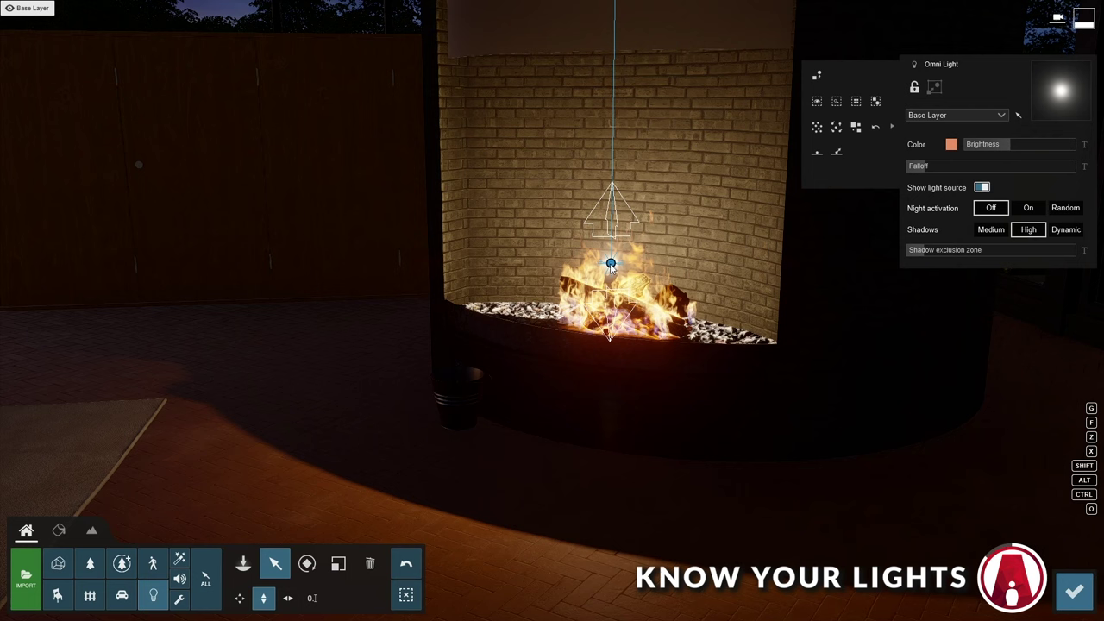
pyautogui.moveTo(612, 266)
pyautogui.mouseDown()
pyautogui.moveTo(613, 226)
pyautogui.moveTo(621, 254)
pyautogui.mouseUp()
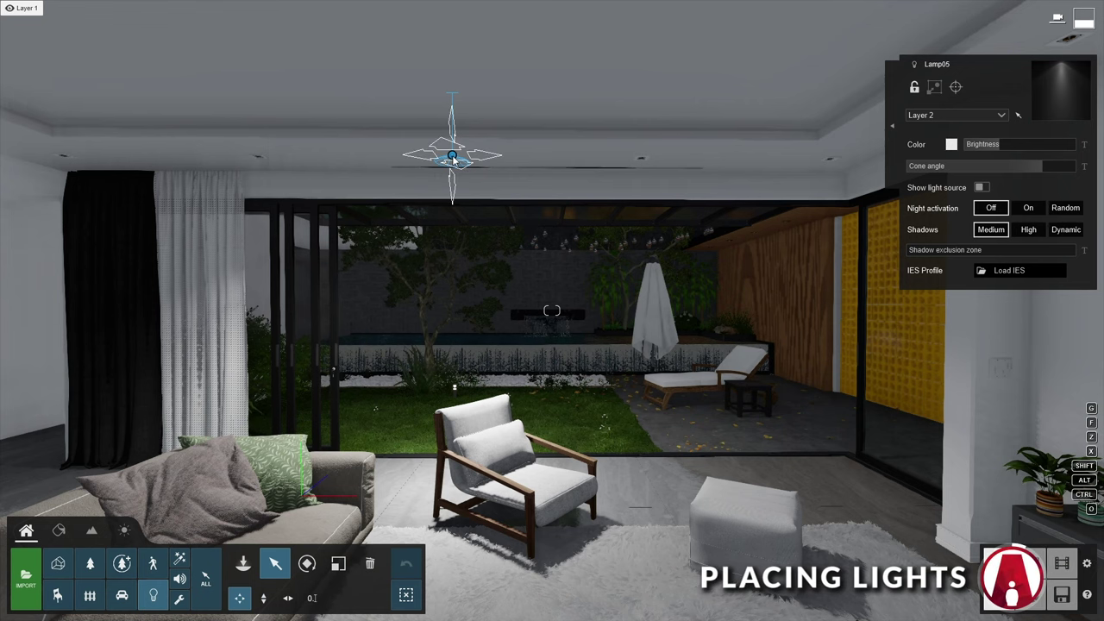
# Step: Alt-drag copy the Lamp05 spotlight 1.61 m along the ceiling, then show a lamp's advanced options
pyautogui.moveTo(452, 158)
pyautogui.keyDown('alt'); pyautogui.mouseDown()
pyautogui.moveTo(835, 165)
pyautogui.moveTo(62, 156)
pyautogui.mouseUp(); pyautogui.keyUp('alt')
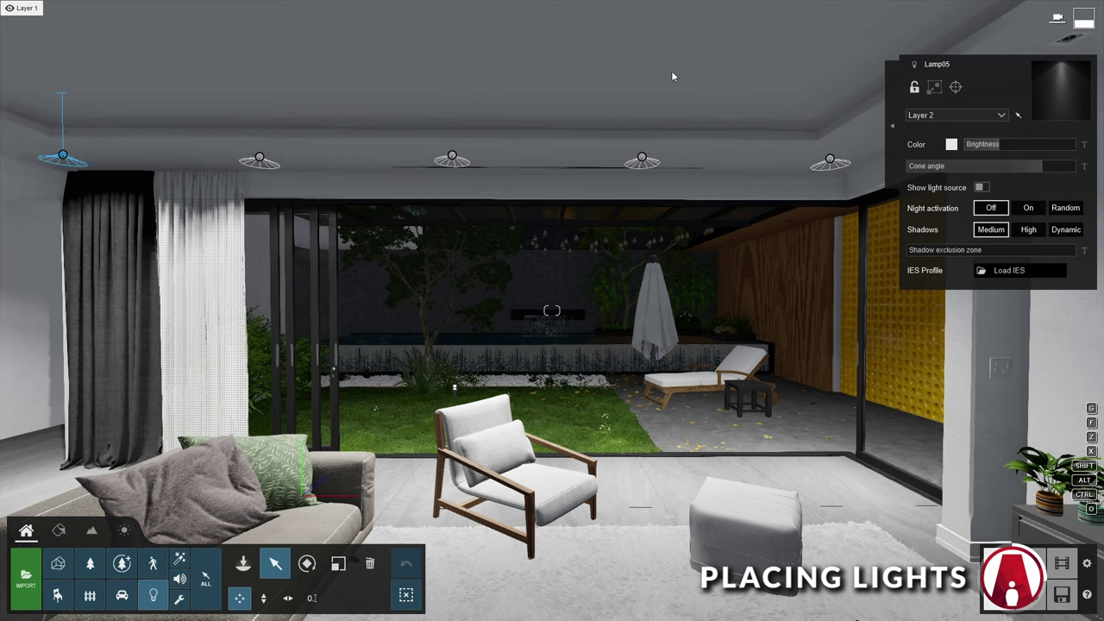
pyautogui.click(453, 159)
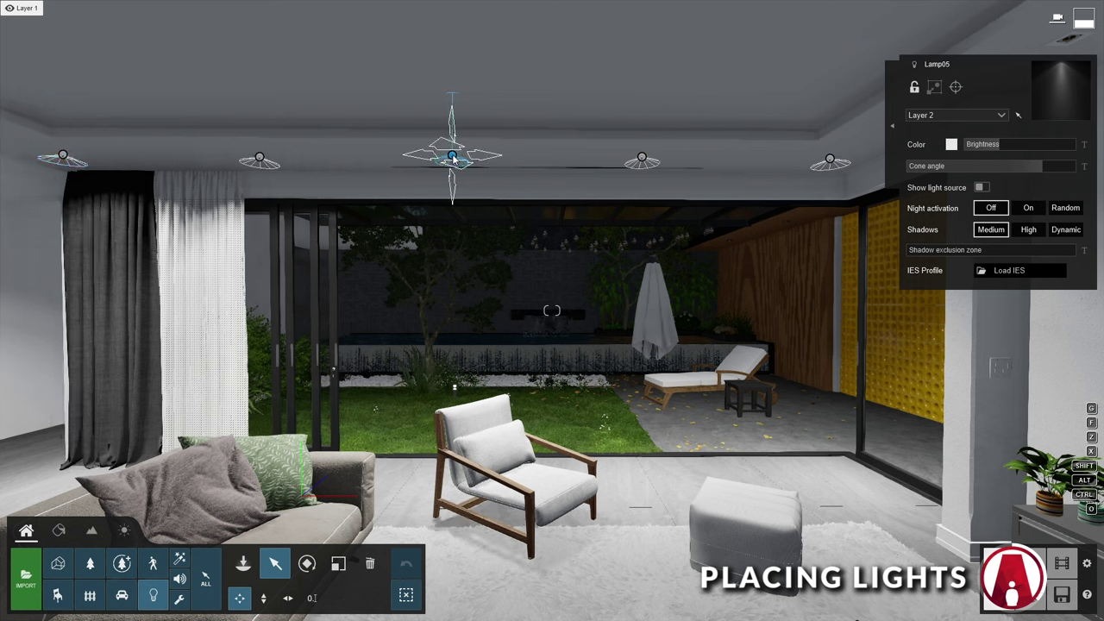
pyautogui.click(893, 126)
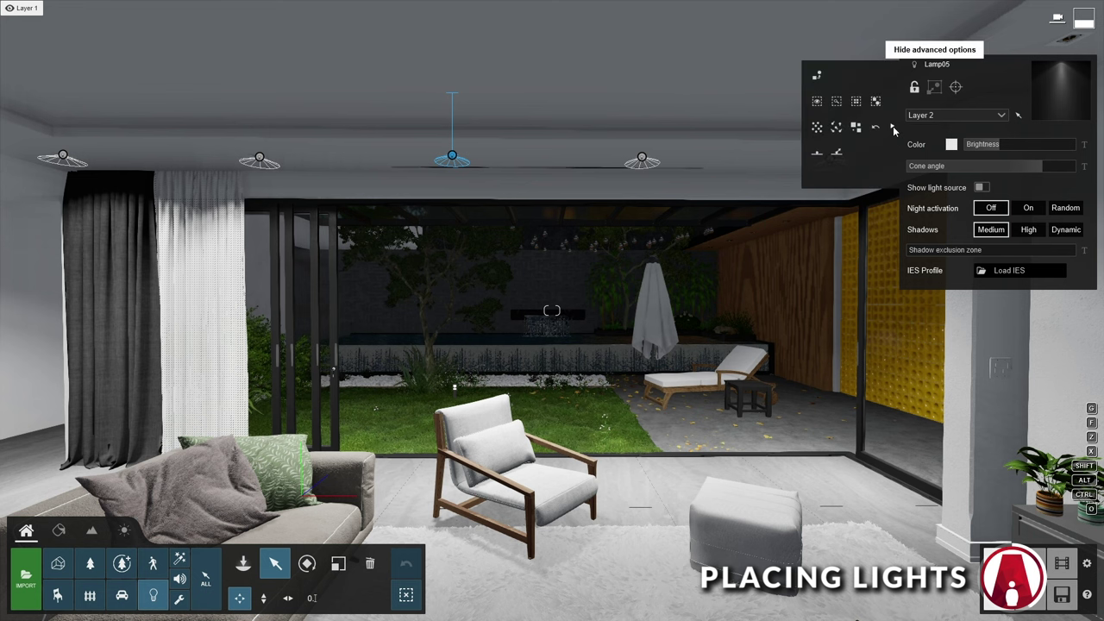
# Step: Swap the selected ceiling lamp for Lamp22 from the lights library
pyautogui.click(821, 79)
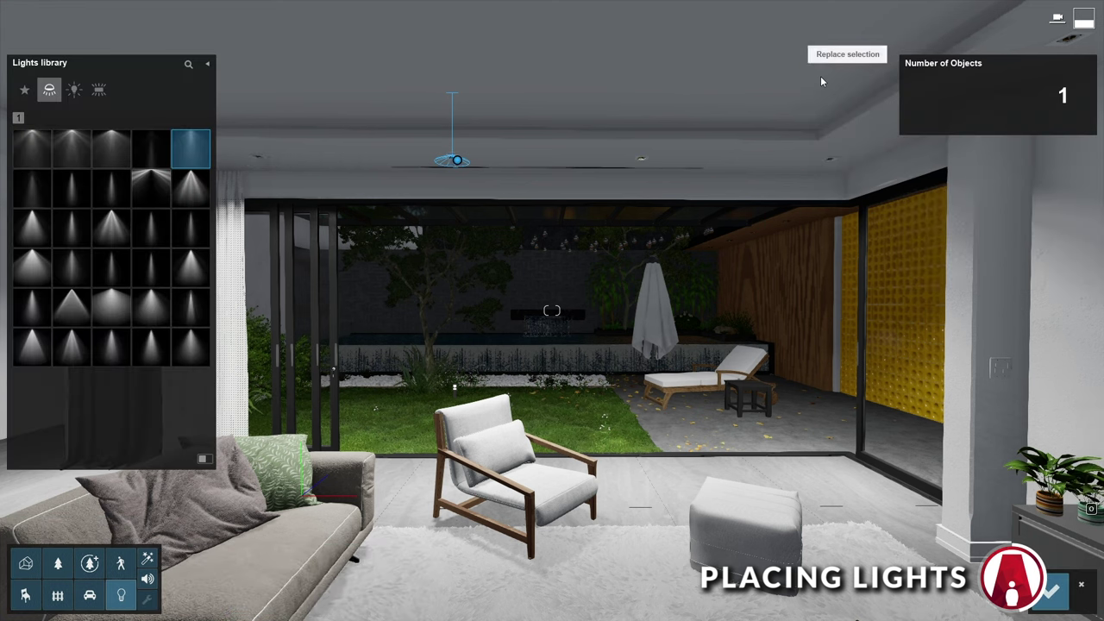
pyautogui.click(190, 184)
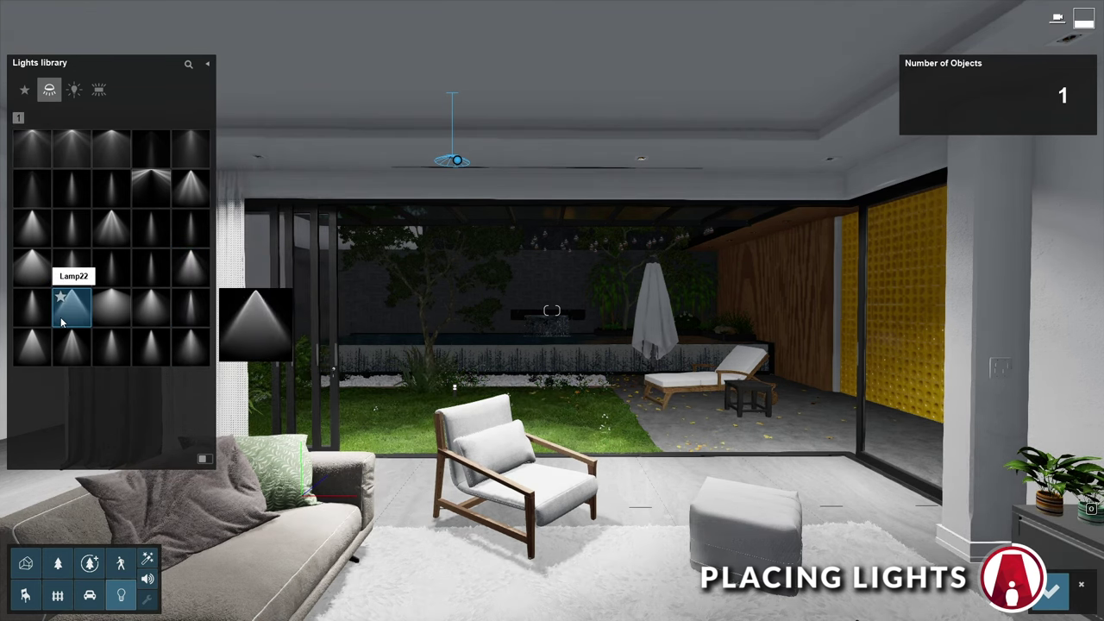
pyautogui.click(62, 318)
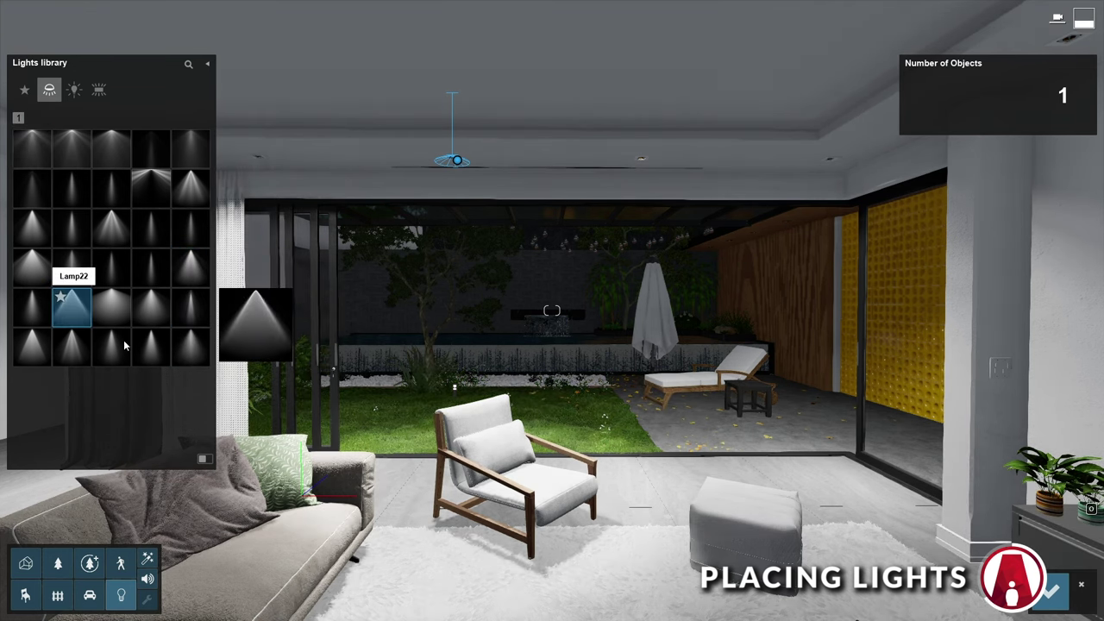
pyautogui.click(1051, 591)
# Step: Select all five ceiling lamps via 'Select all objects in the same category' and open the Lights library
pyautogui.keyDown('ctrl'); pyautogui.moveTo(34, 123); pyautogui.dragTo(978, 243); pyautogui.keyUp('ctrl')
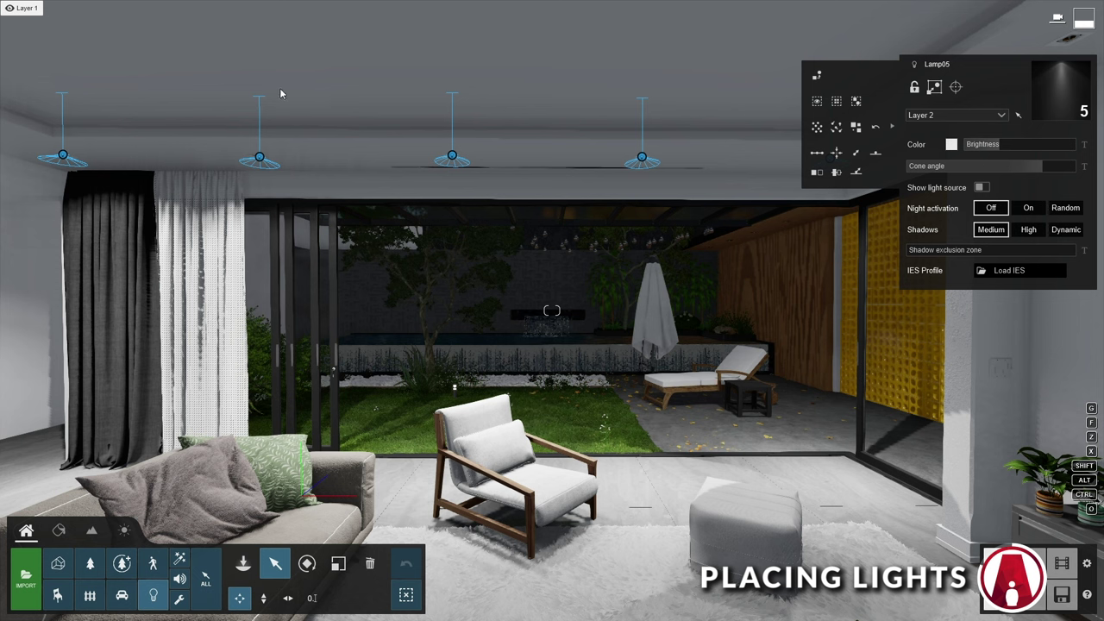
pyautogui.click(406, 595)
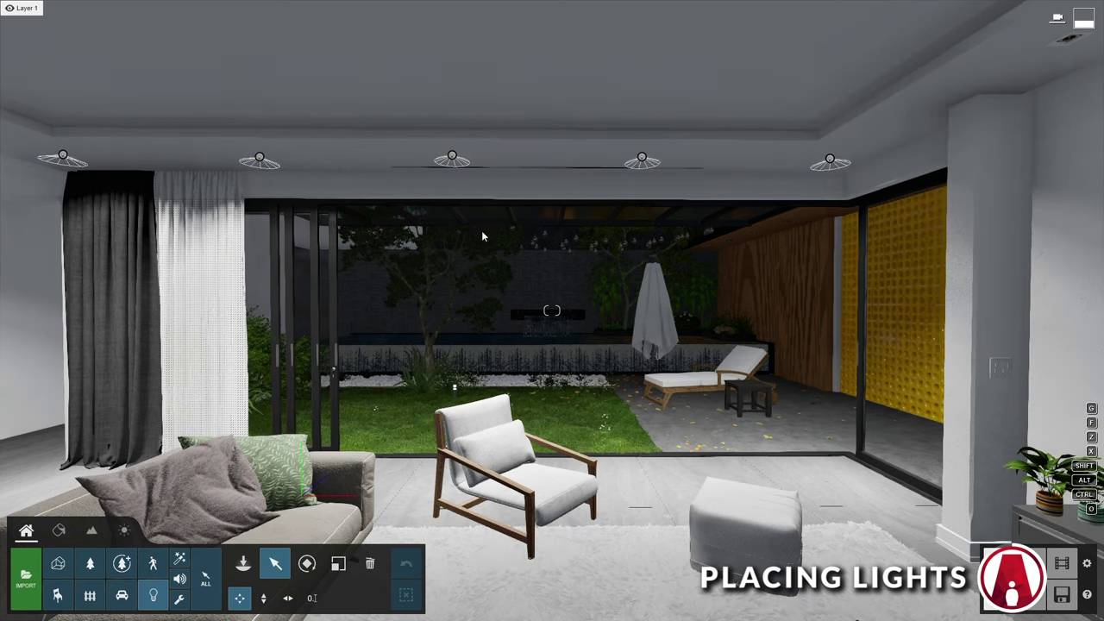
pyautogui.click(453, 158)
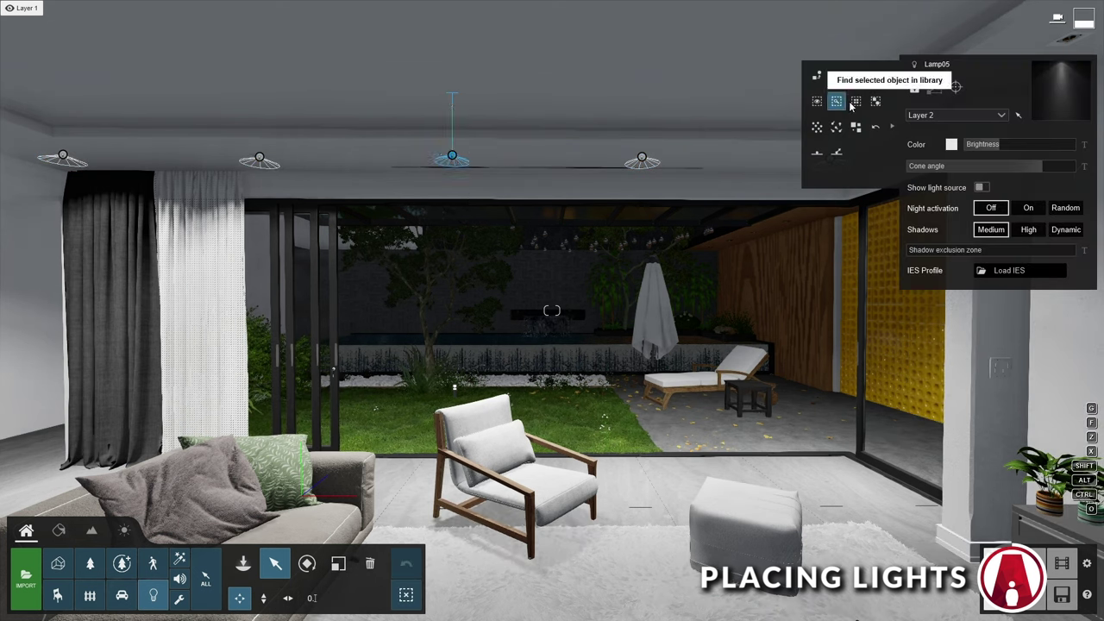
pyautogui.click(855, 103)
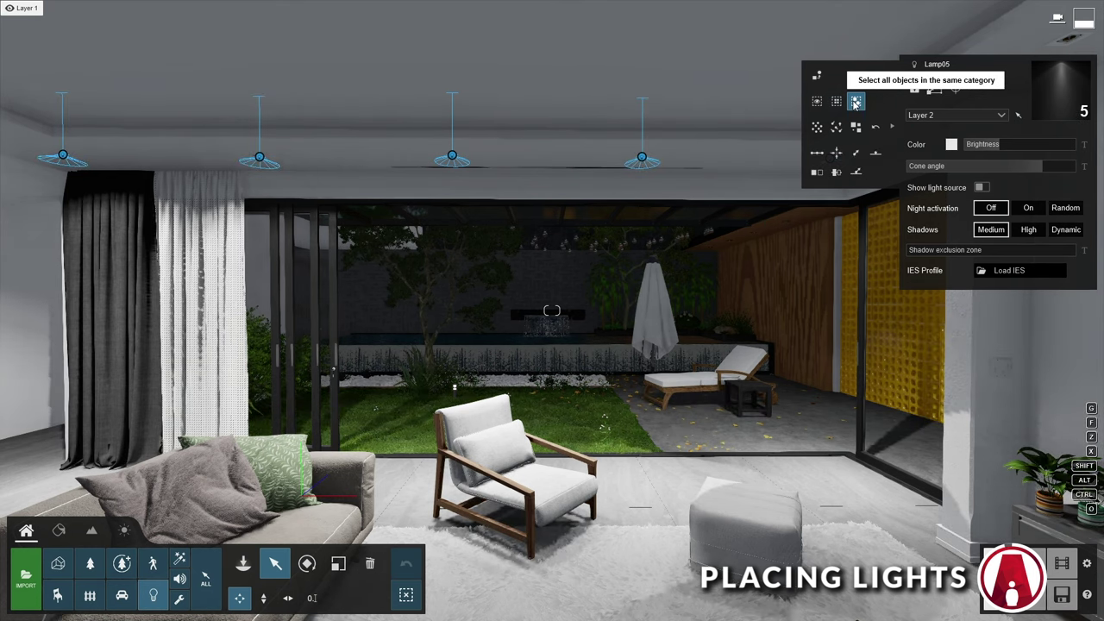
pyautogui.click(816, 77)
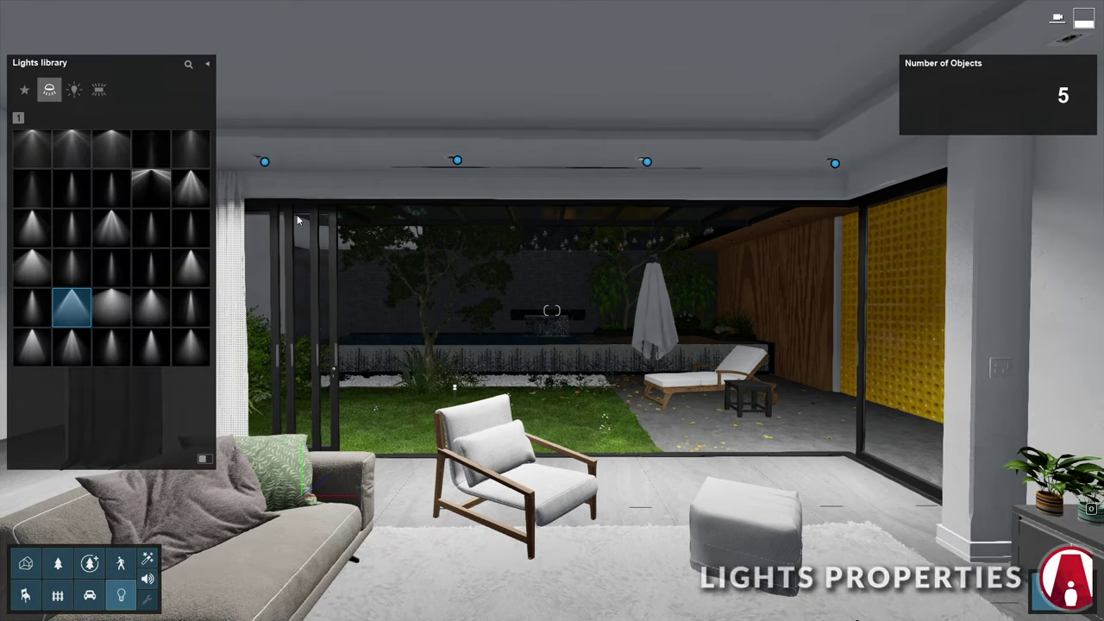
# Step: Swap the lamps' light type, set brightness to 8.1, and tint the light orange with hue 24
pyautogui.click(189, 231)
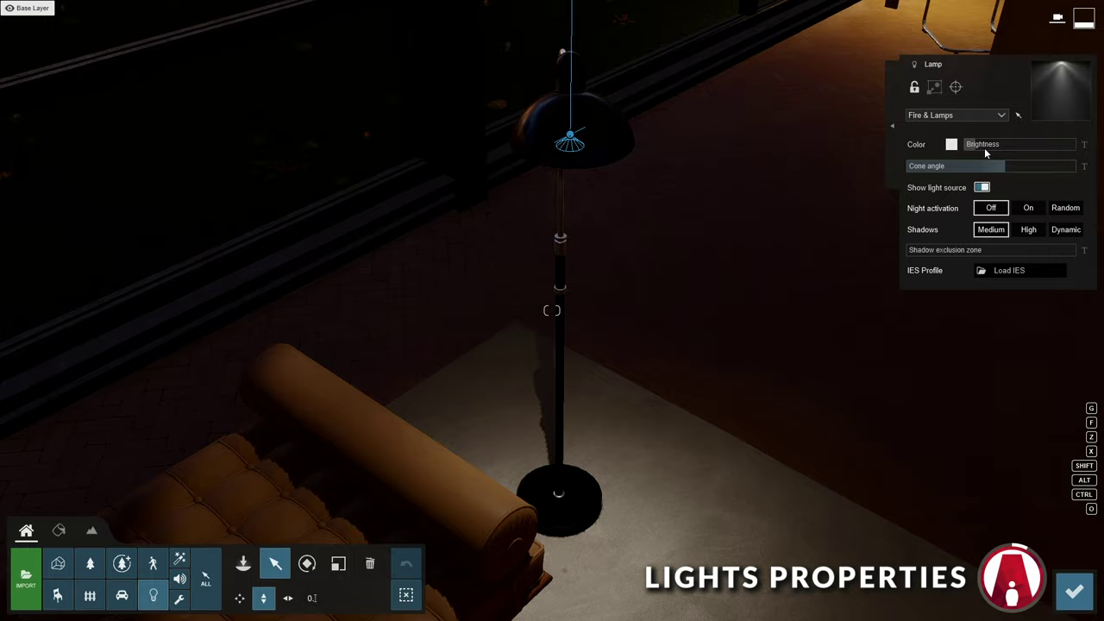
pyautogui.moveTo(984, 148)
pyautogui.mouseDown()
pyautogui.moveTo(1009, 147)
pyautogui.moveTo(981, 148)
pyautogui.mouseUp()
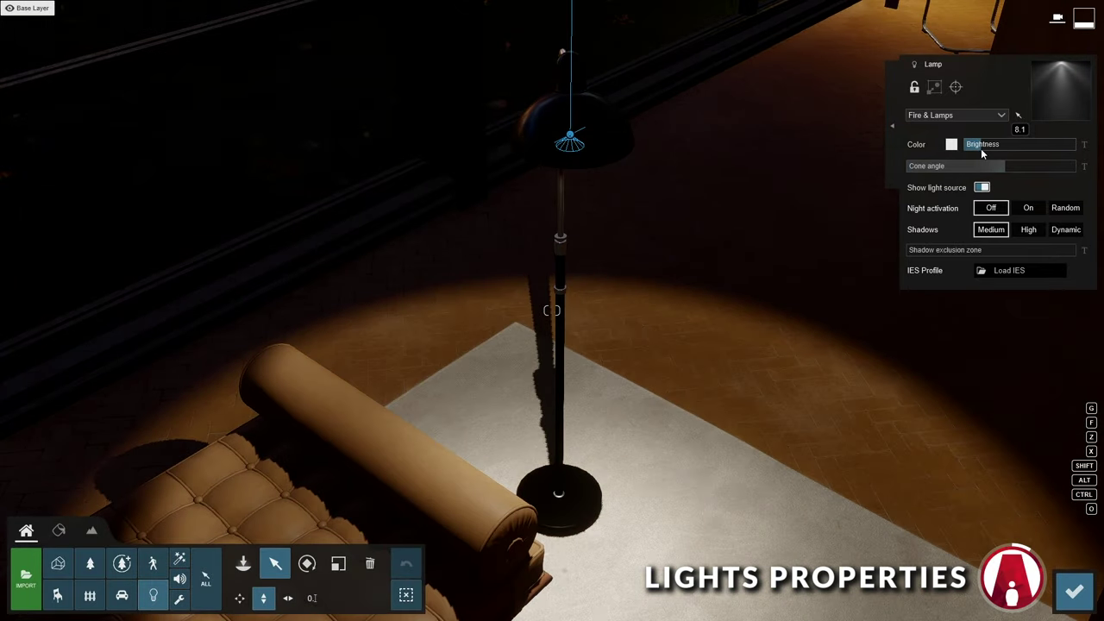
pyautogui.click(952, 144)
pyautogui.moveTo(774, 188); pyautogui.dragTo(850, 189)
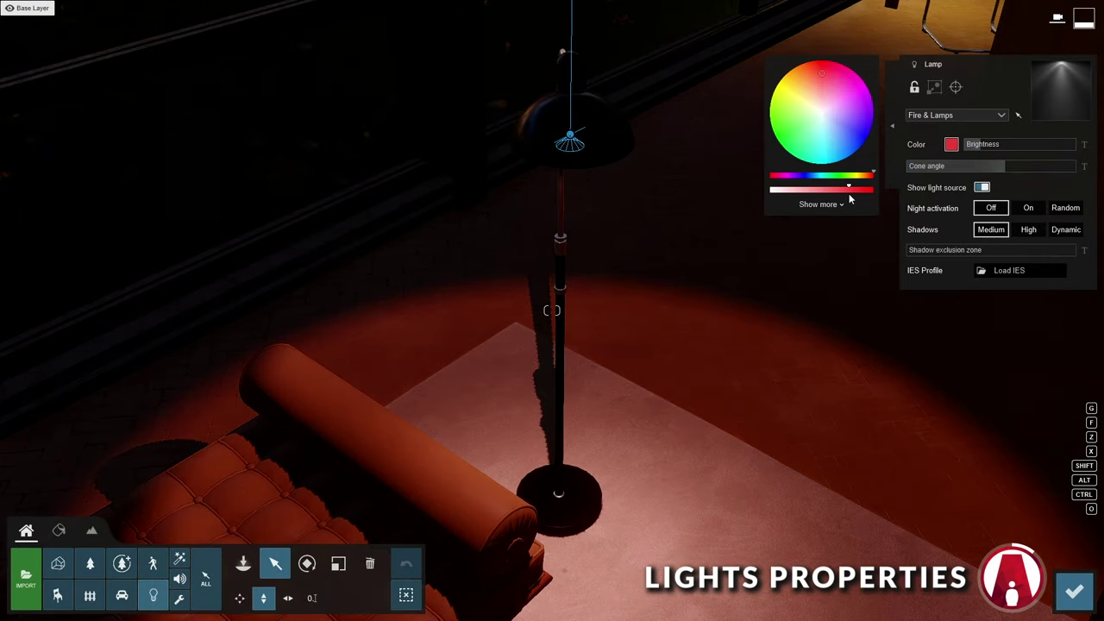
pyautogui.click(868, 176)
pyautogui.click(842, 205)
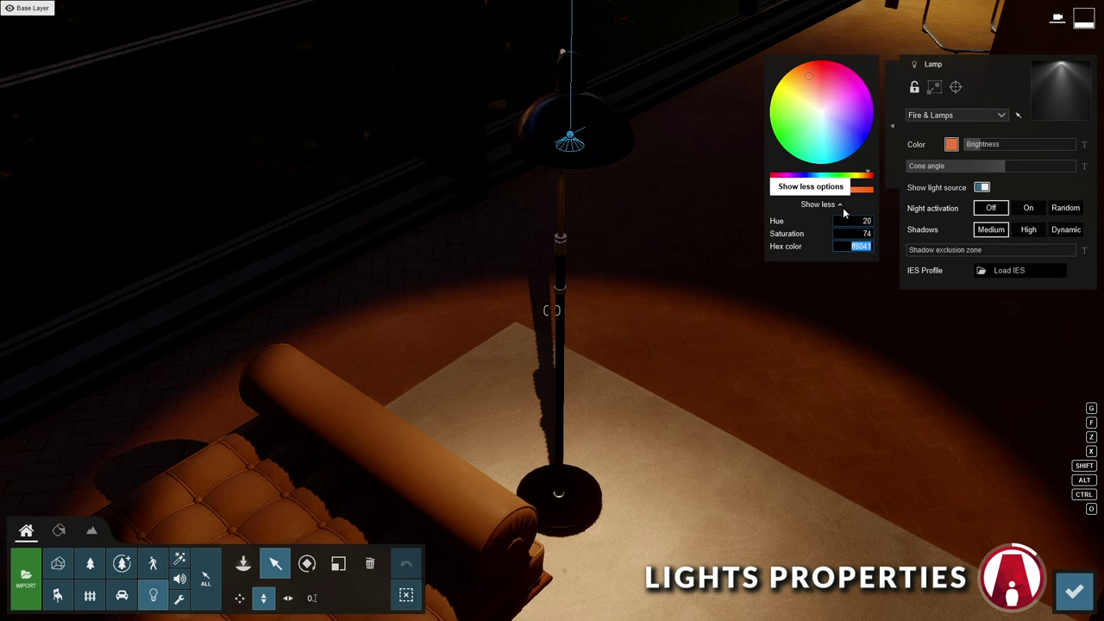
pyautogui.click(866, 246)
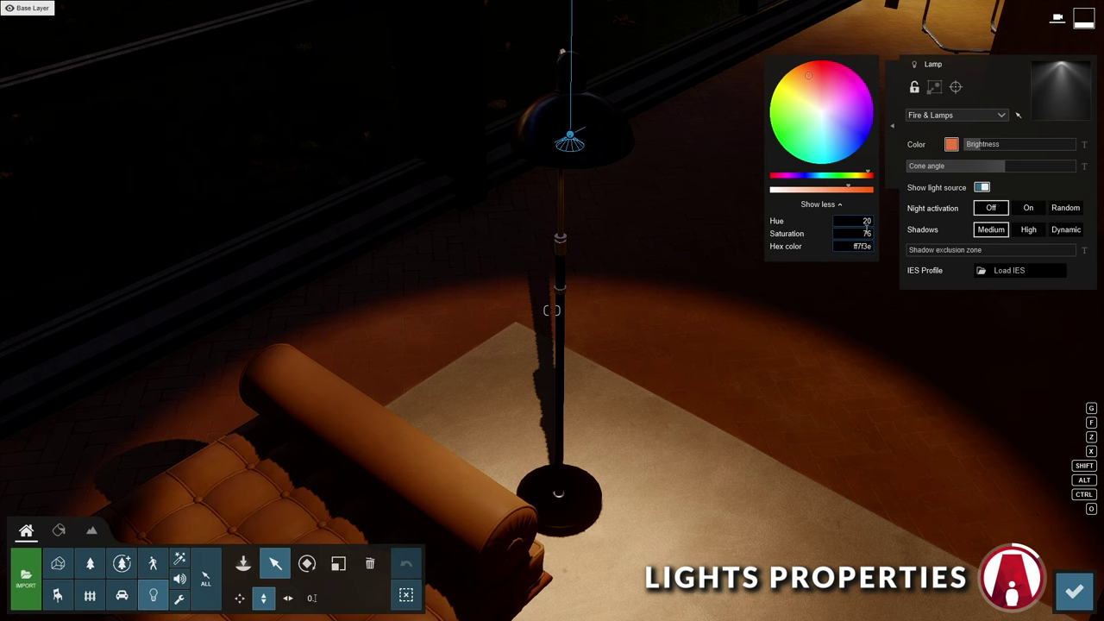
pyautogui.write('24')
pyautogui.press('Return')
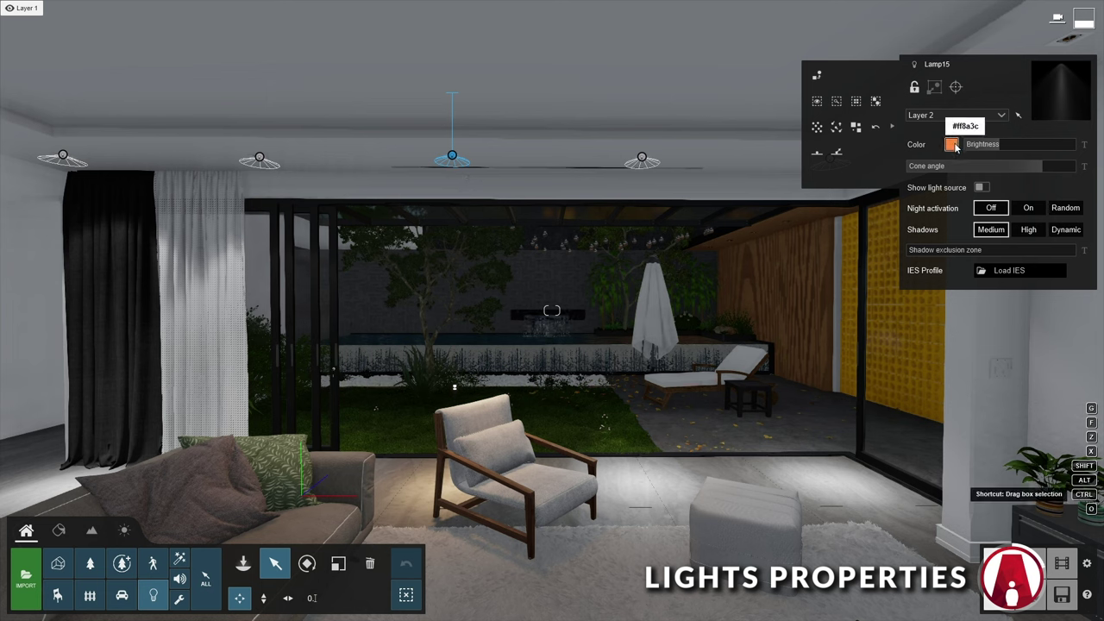
# Step: Paste the copied orange colour onto one ceiling lamp, then onto all five ceiling lamps
pyautogui.click(642, 158)
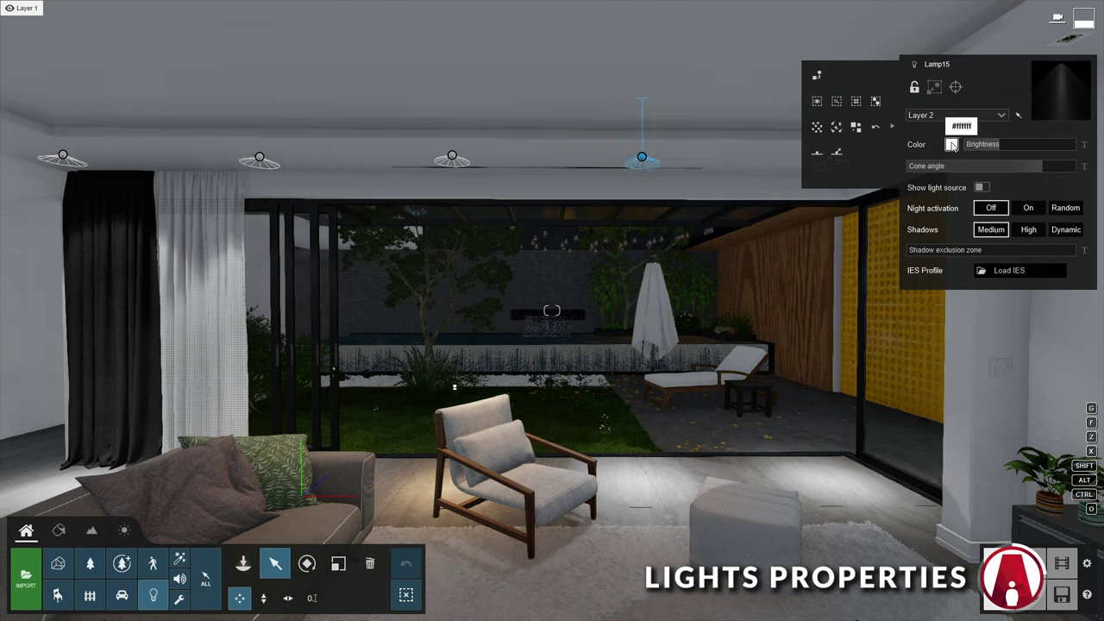
pyautogui.hotkey('ctrl', 'v')
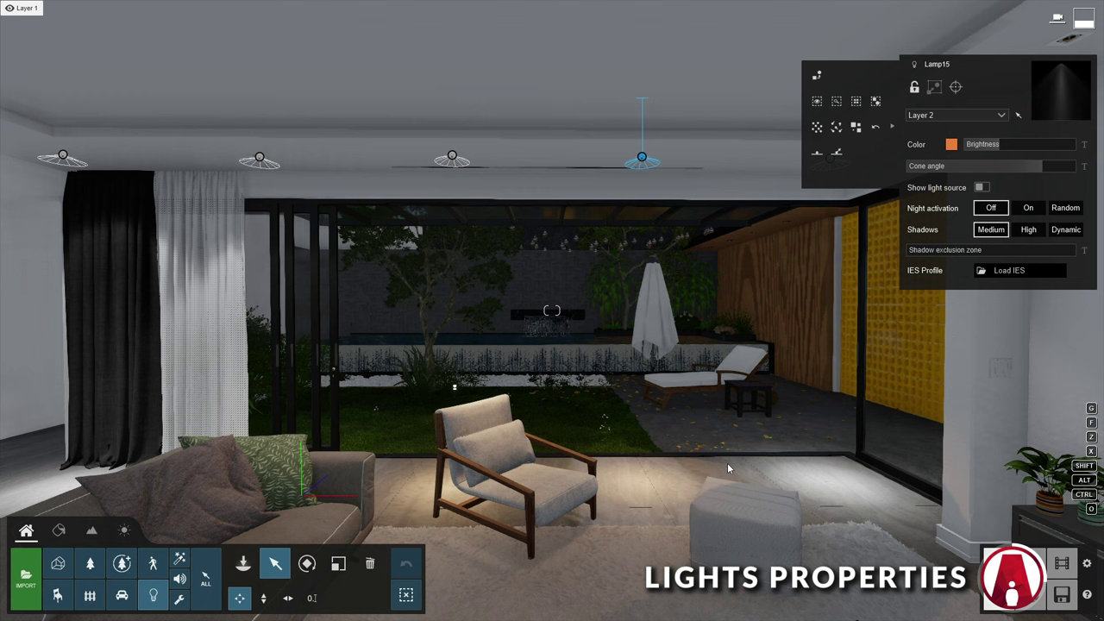
pyautogui.keyDown('ctrl'); pyautogui.moveTo(44, 183); pyautogui.dragTo(930, 110); pyautogui.keyUp('ctrl')
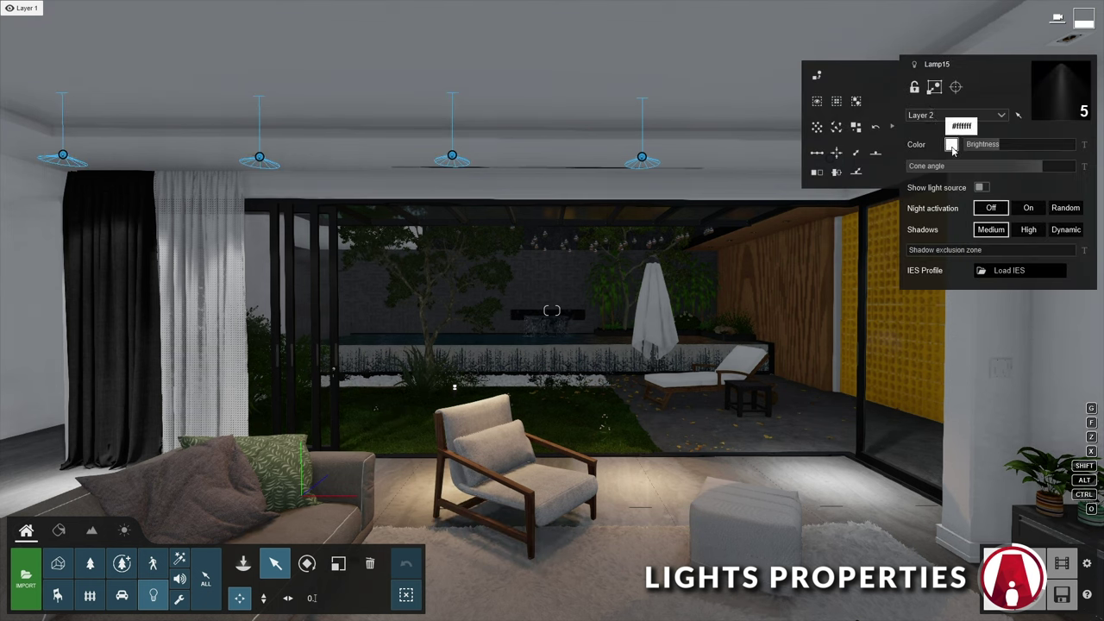
pyautogui.hotkey('ctrl', 'v')
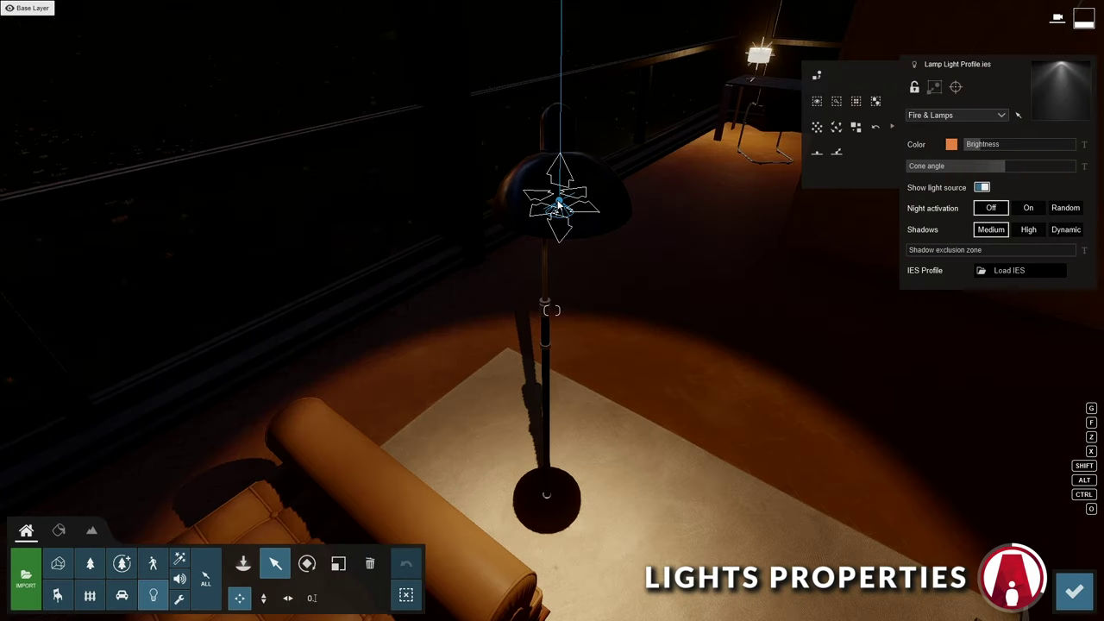
# Step: Set the standing lamp's cone angle to 41.8° and load the Light Profile.ies profile
pyautogui.moveTo(1018, 166); pyautogui.dragTo(1030, 186)
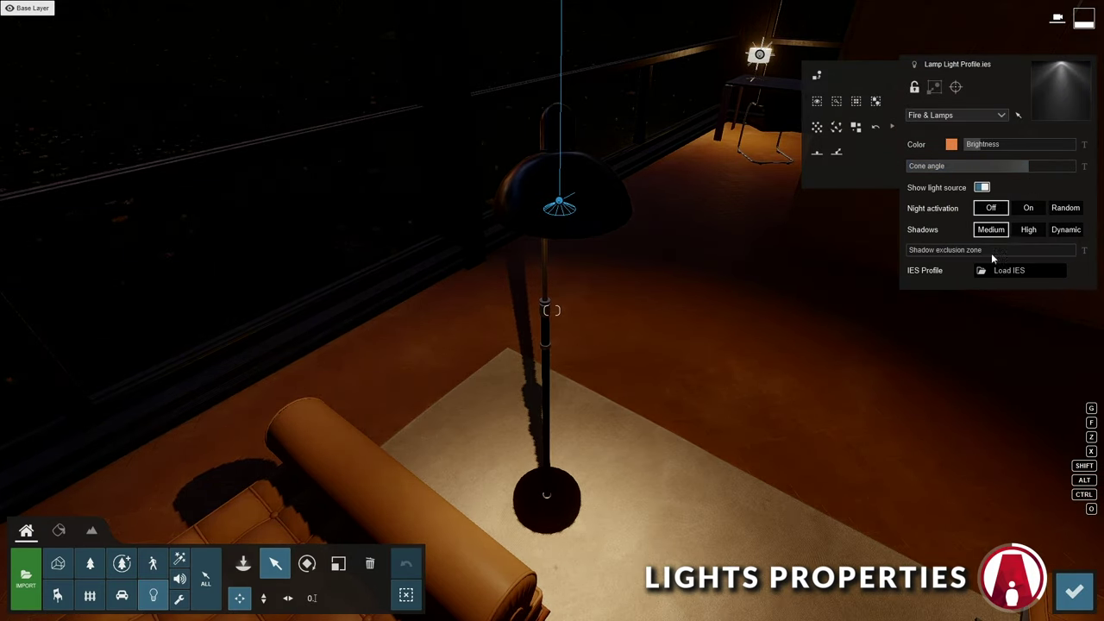
pyautogui.click(1023, 273)
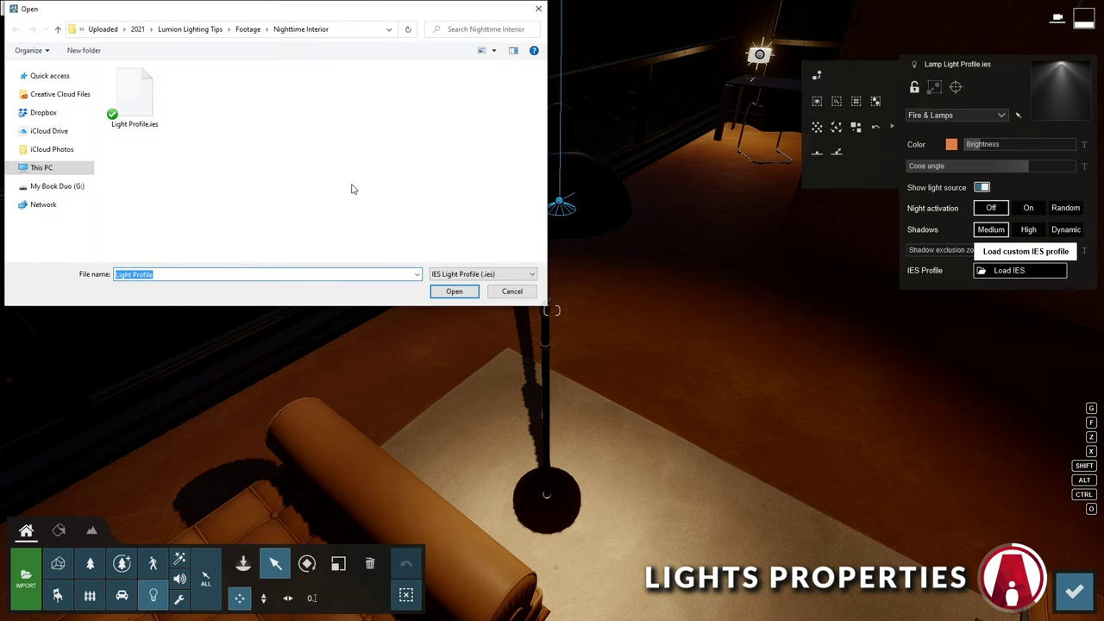
pyautogui.doubleClick(135, 111)
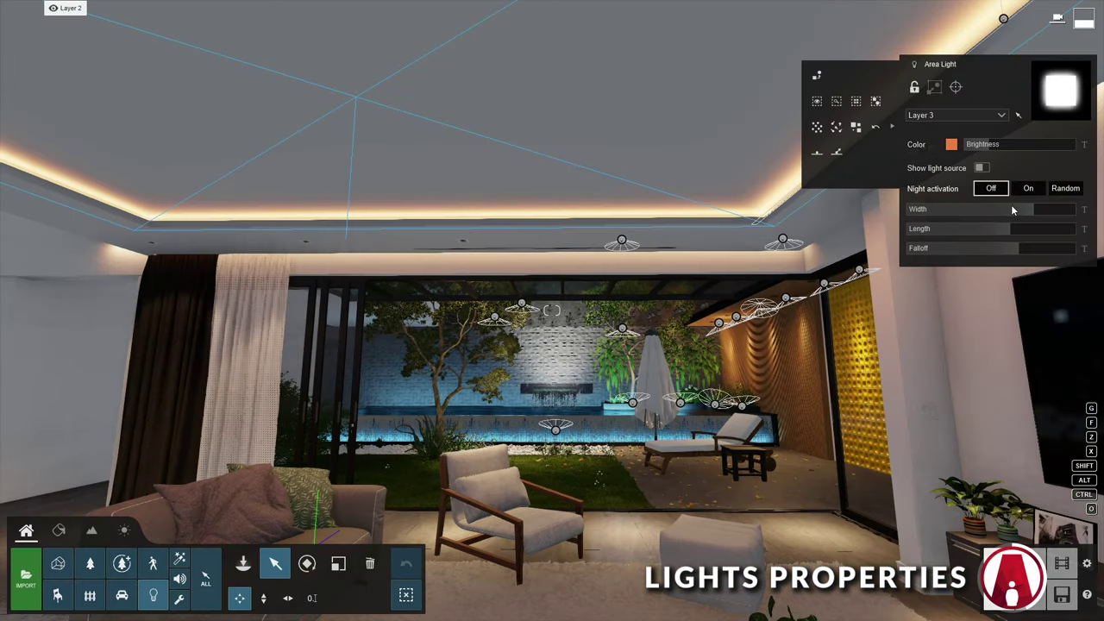
# Step: Widen the area light to 4.8 m, check the ceiling line light, and show the area light's source
pyautogui.moveTo(1011, 204); pyautogui.dragTo(1013, 228)
pyautogui.click(449, 220)
pyautogui.click(356, 99)
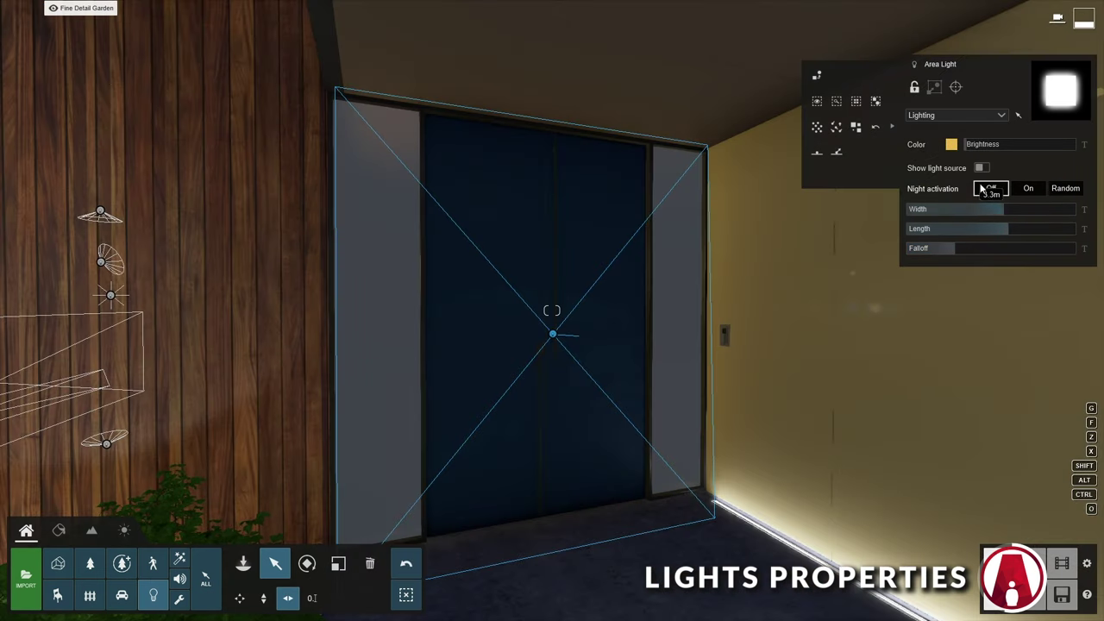
pyautogui.click(981, 168)
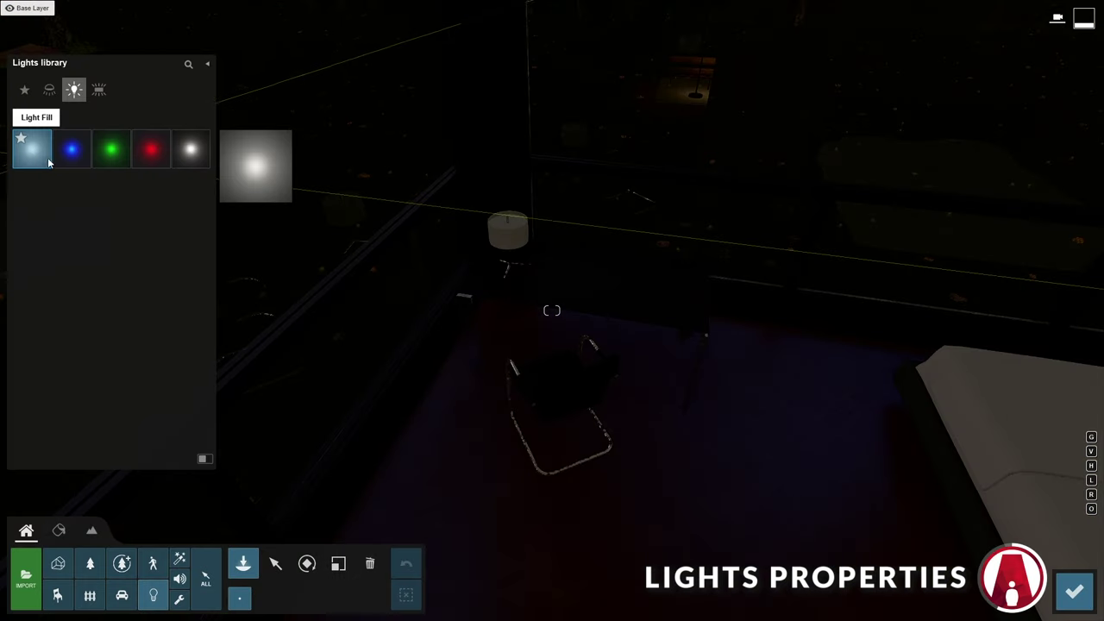
# Step: Place an omni light at the table lamp and set its colour to orange
pyautogui.moveTo(180, 157); pyautogui.dragTo(510, 232)
pyautogui.click(275, 564)
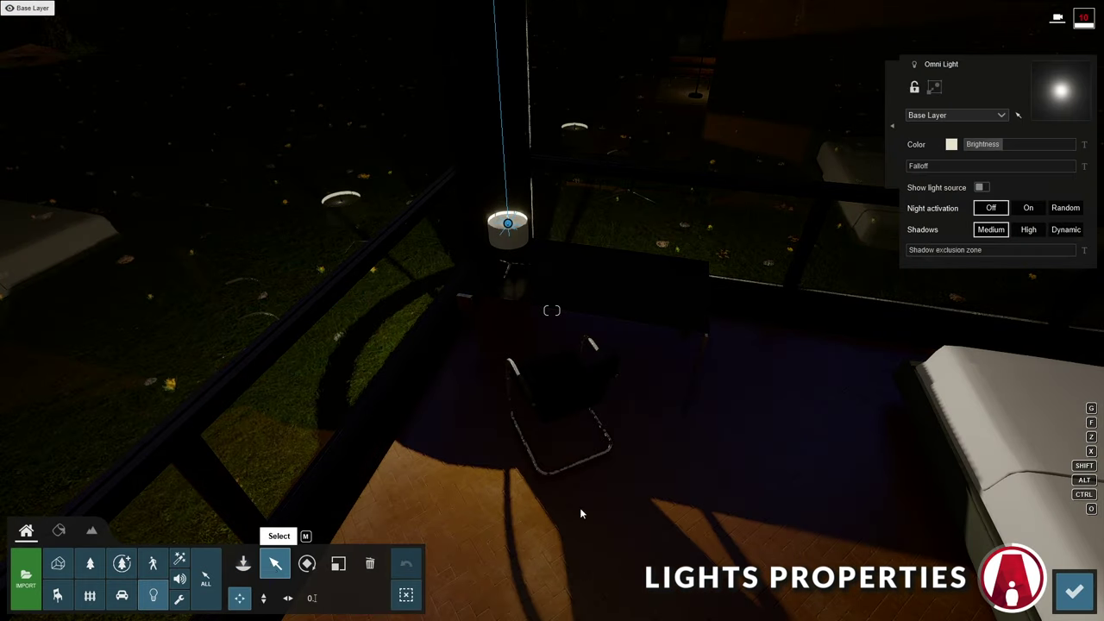
pyautogui.click(952, 144)
pyautogui.moveTo(866, 177); pyautogui.dragTo(961, 176)
pyautogui.click(822, 204)
pyautogui.click(938, 176)
# Step: Show the omni light's source, set shadow exclusion zone to 0.2, and use high-quality shadows
pyautogui.click(982, 187)
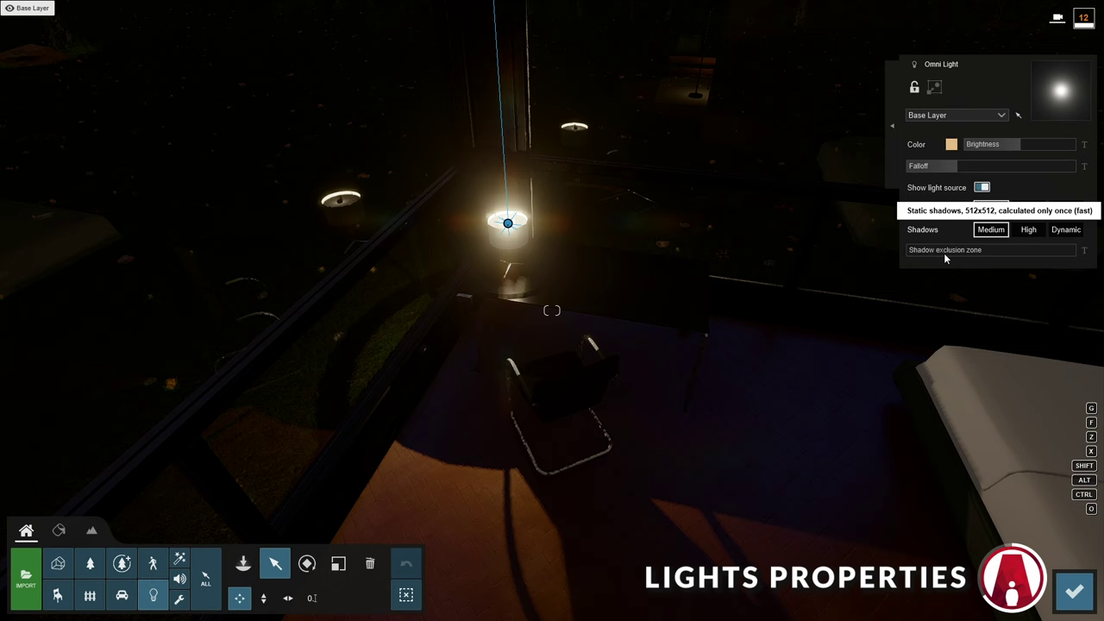
pyautogui.moveTo(935, 254)
pyautogui.mouseDown()
pyautogui.moveTo(946, 255)
pyautogui.moveTo(921, 252)
pyautogui.moveTo(942, 251)
pyautogui.mouseUp()
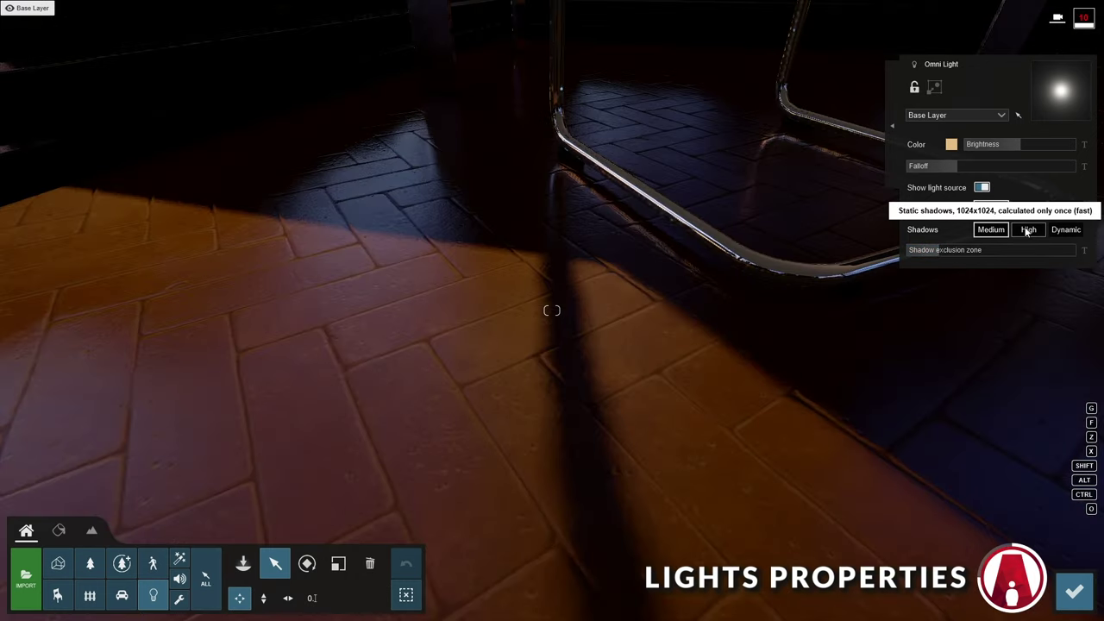
pyautogui.click(1027, 231)
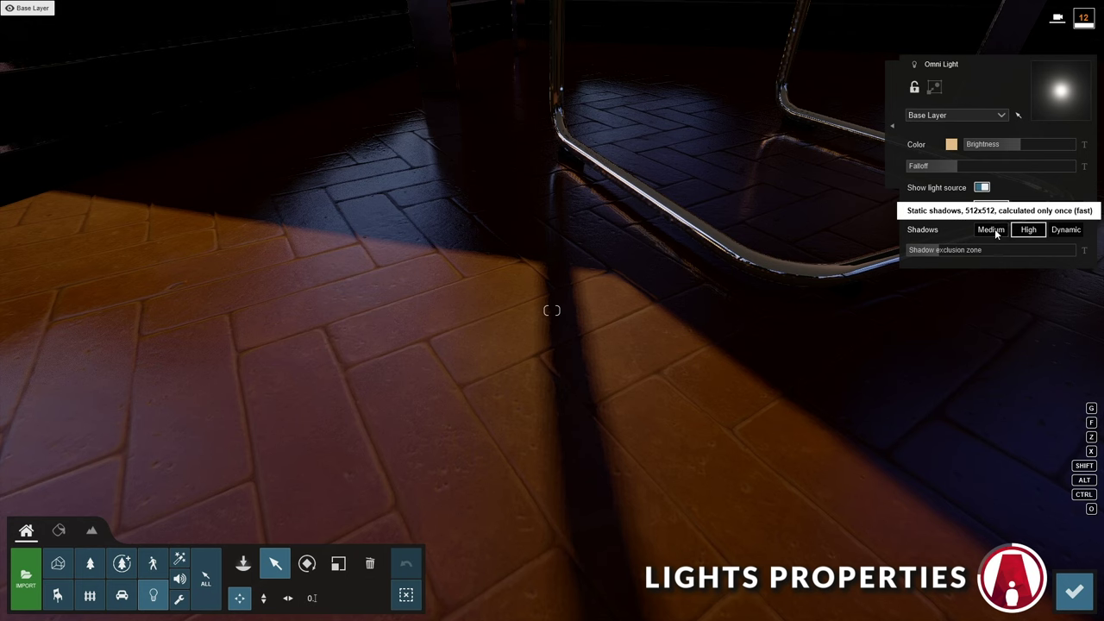
pyautogui.click(994, 231)
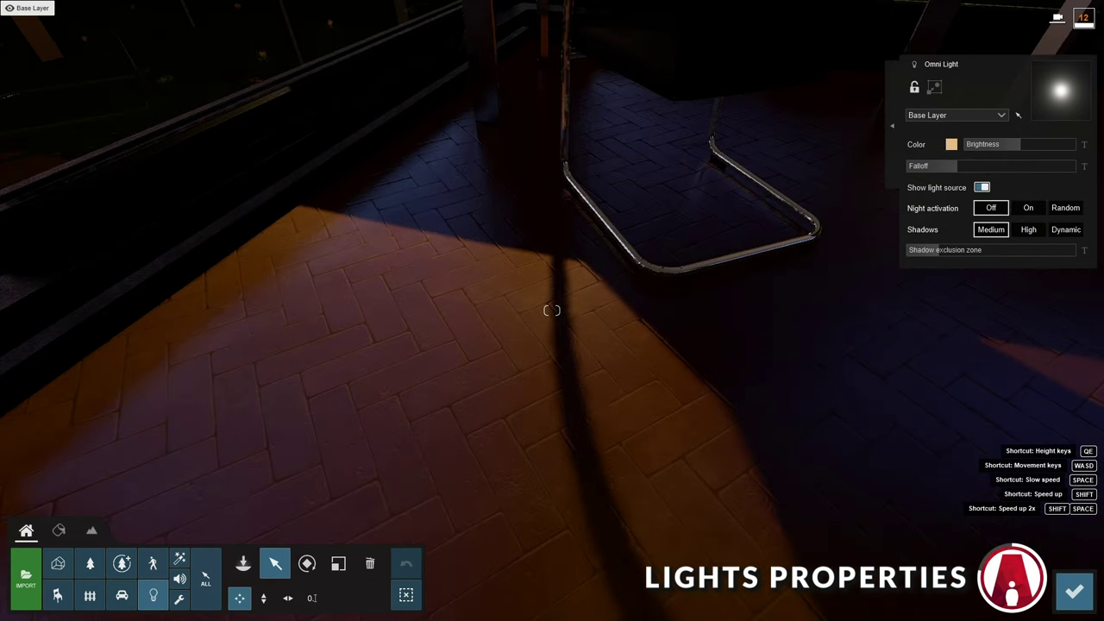
pyautogui.click(1028, 231)
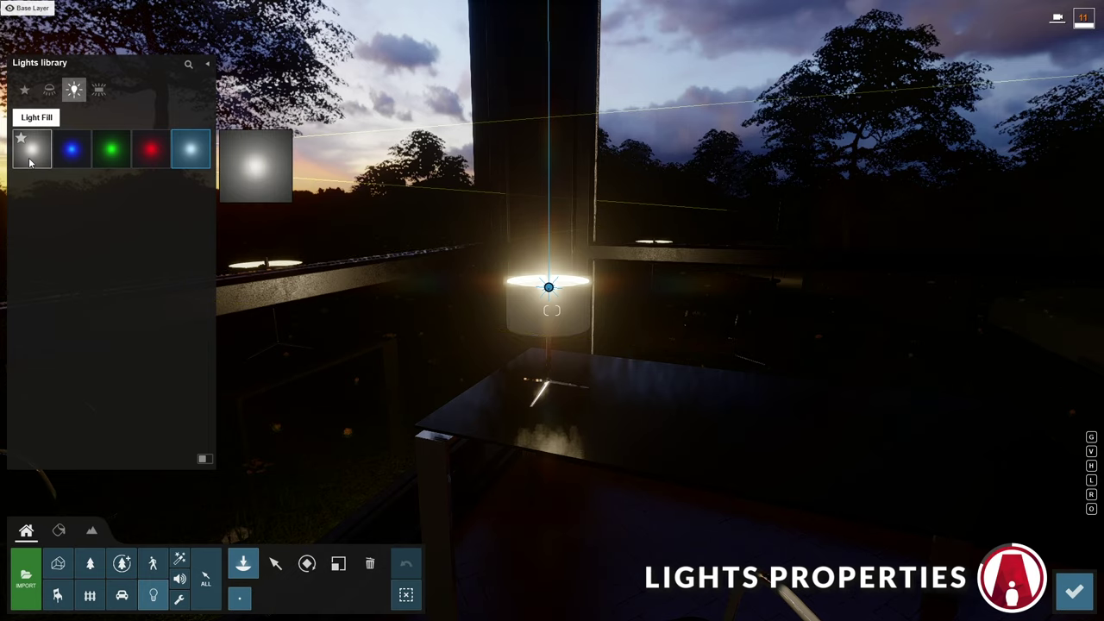
# Step: Place a Light Fill light inside the table lamp's shade
pyautogui.click(29, 160)
pyautogui.moveTo(509, 252); pyautogui.dragTo(518, 250, button='right')
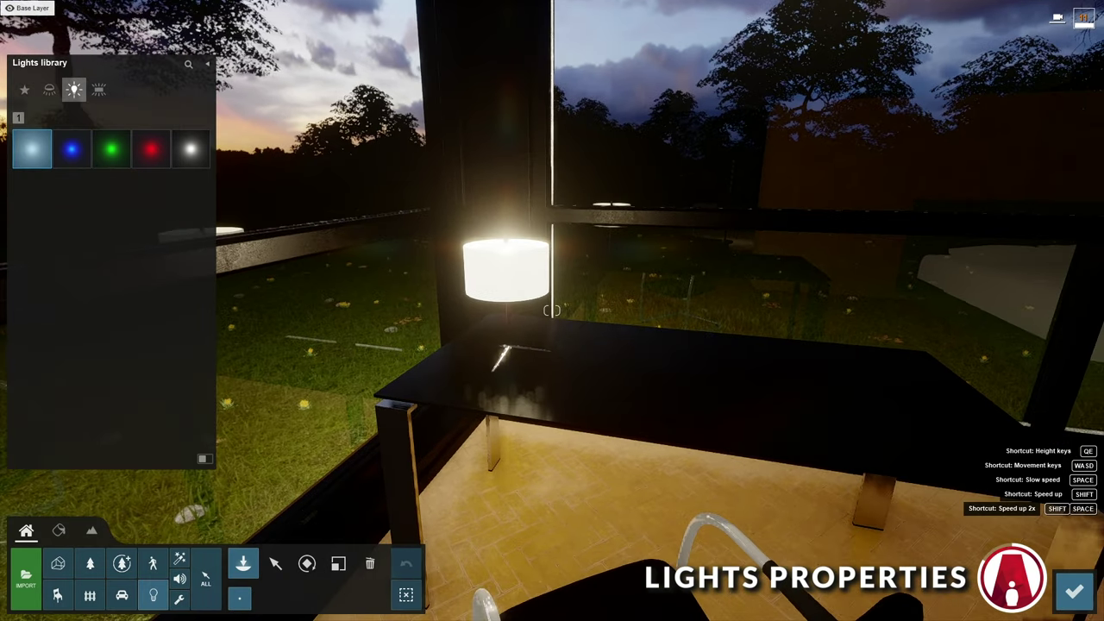
pyautogui.press('w')
pyautogui.moveTo(552, 310)
pyautogui.mouseDown(button='right')
pyautogui.moveTo(549, 331)
pyautogui.moveTo(542, 315)
pyautogui.mouseUp(button='right')
pyautogui.click(536, 338)
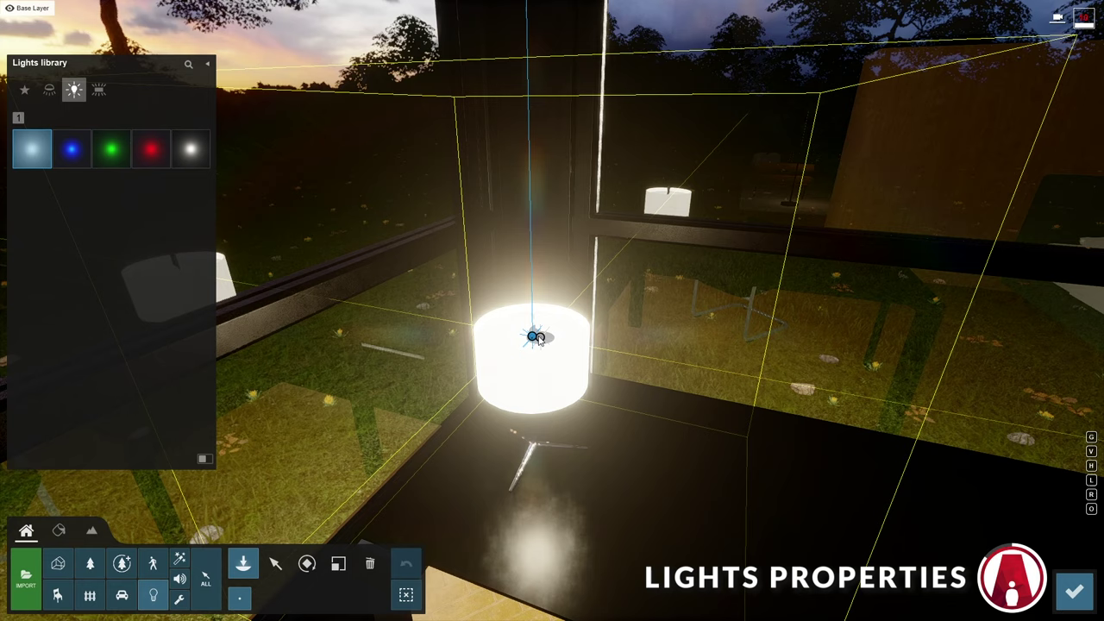
# Step: Dim the fill light's brightness so the shade glows softly
pyautogui.click(275, 564)
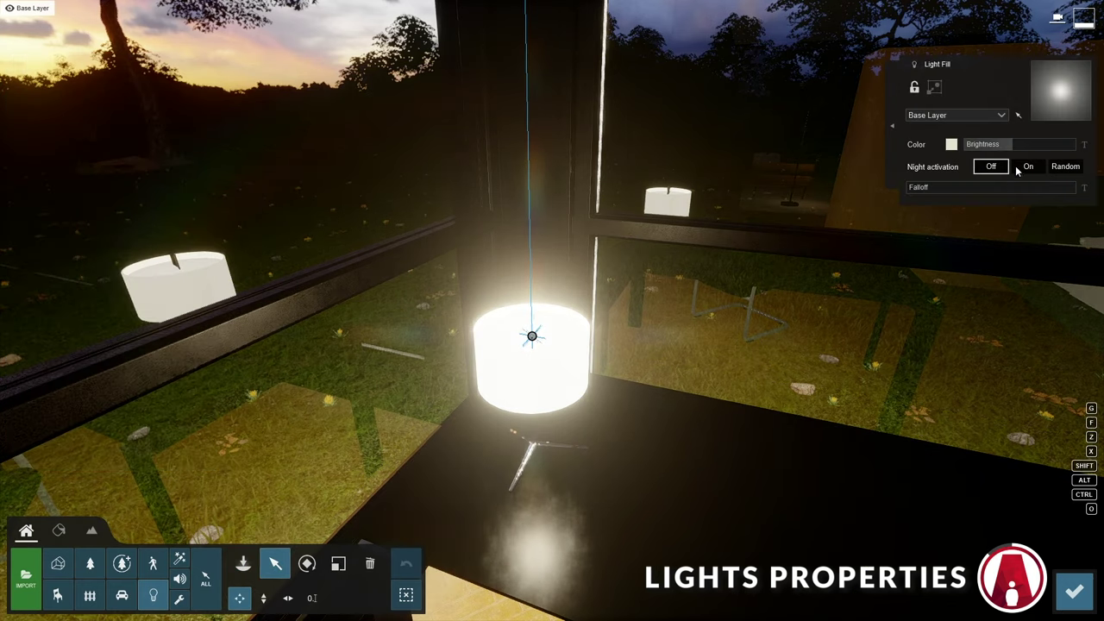
pyautogui.moveTo(1009, 146); pyautogui.dragTo(1004, 147)
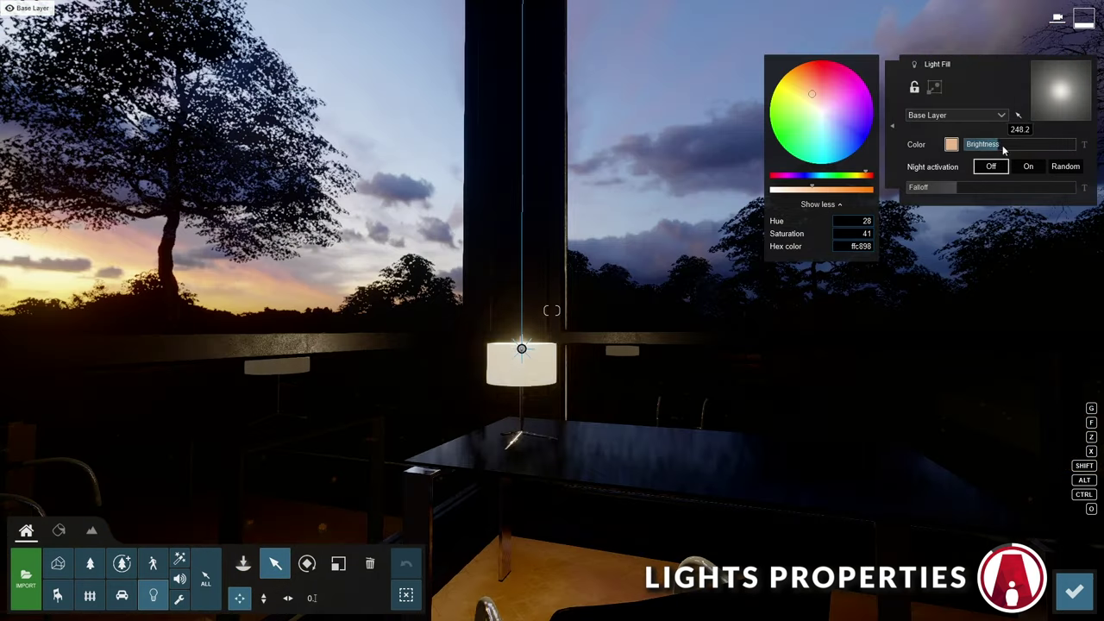
pyautogui.moveTo(1003, 149); pyautogui.dragTo(1008, 148)
pyautogui.moveTo(552, 310)
pyautogui.mouseDown(button='right')
pyautogui.moveTo(517, 298)
pyautogui.moveTo(552, 311)
pyautogui.mouseUp(button='right')
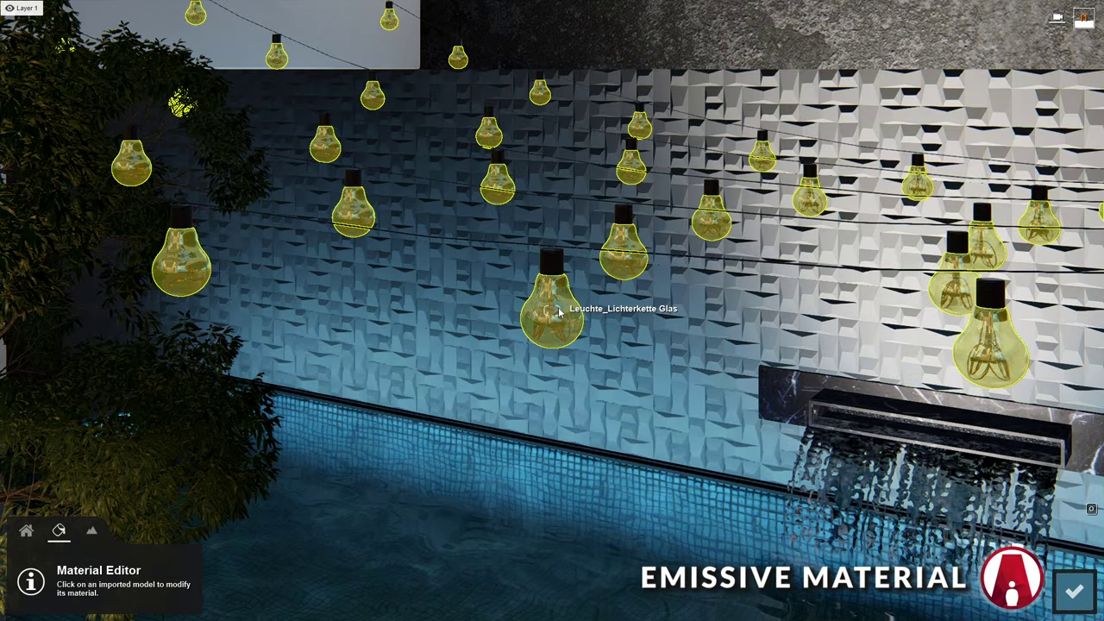
# Step: Raise the string-light bulb filament material's emissive value to 8.0
pyautogui.scroll(5, 558, 312)
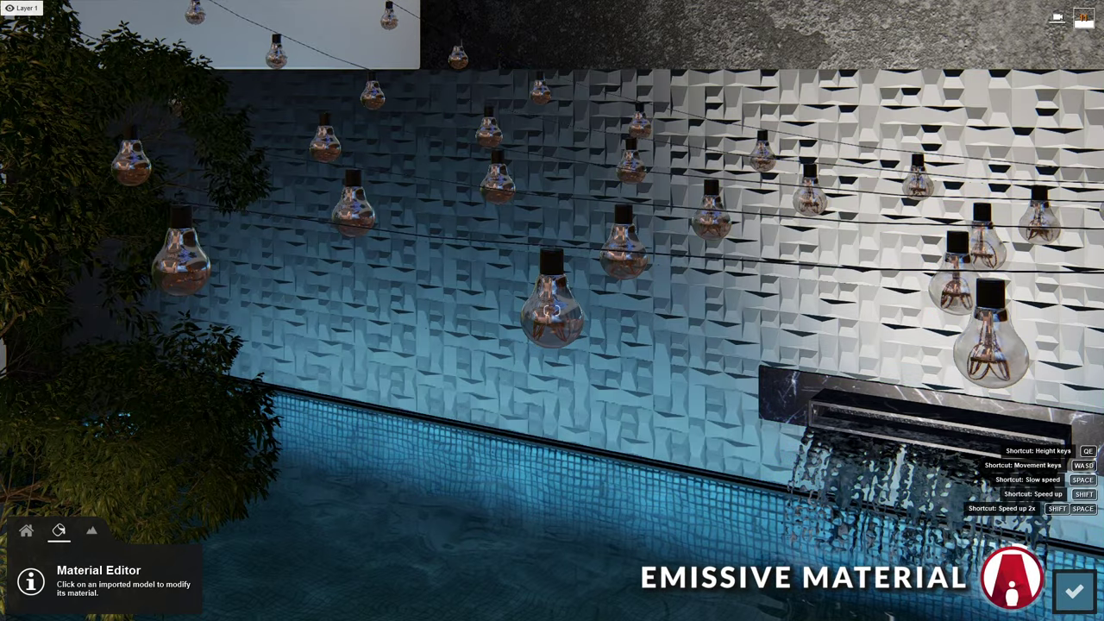
pyautogui.scroll(5, 552, 311)
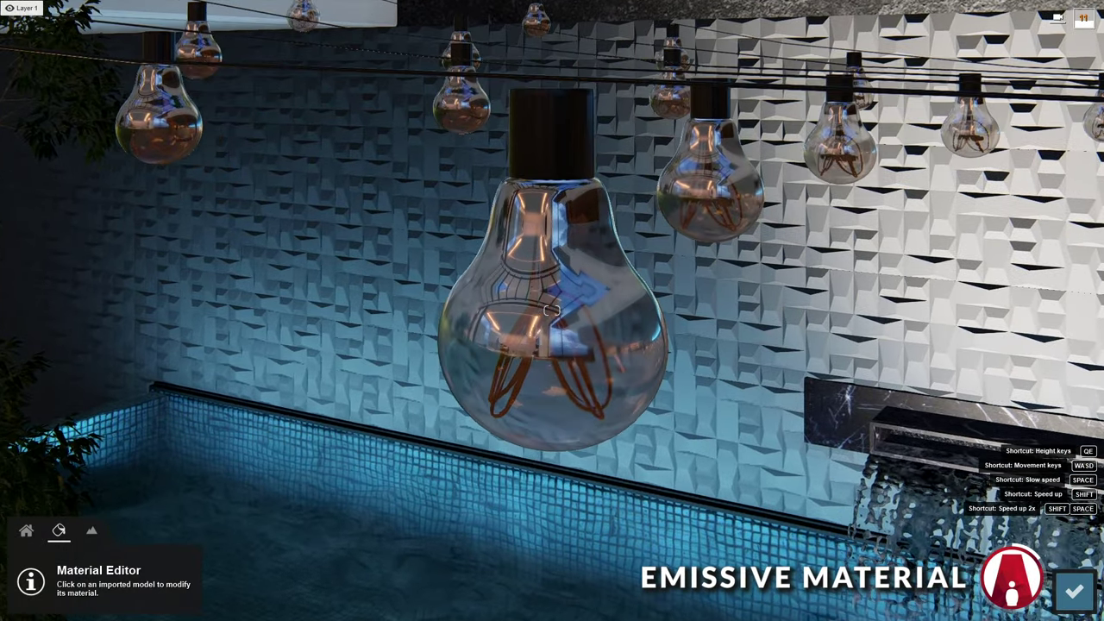
pyautogui.scroll(3, 552, 310)
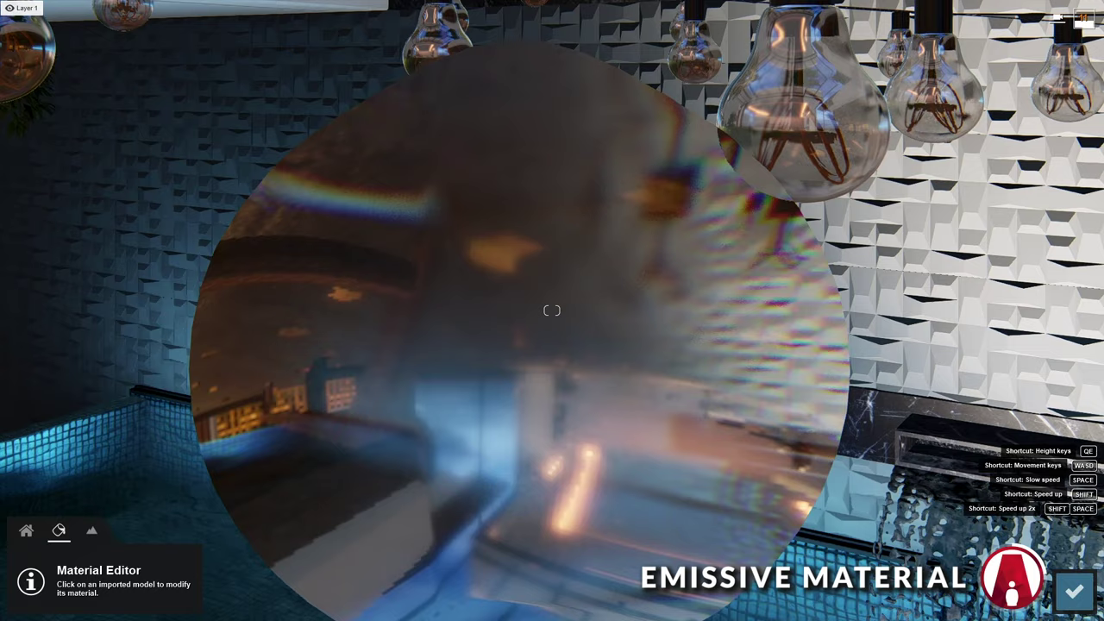
pyautogui.scroll(-3, 552, 311)
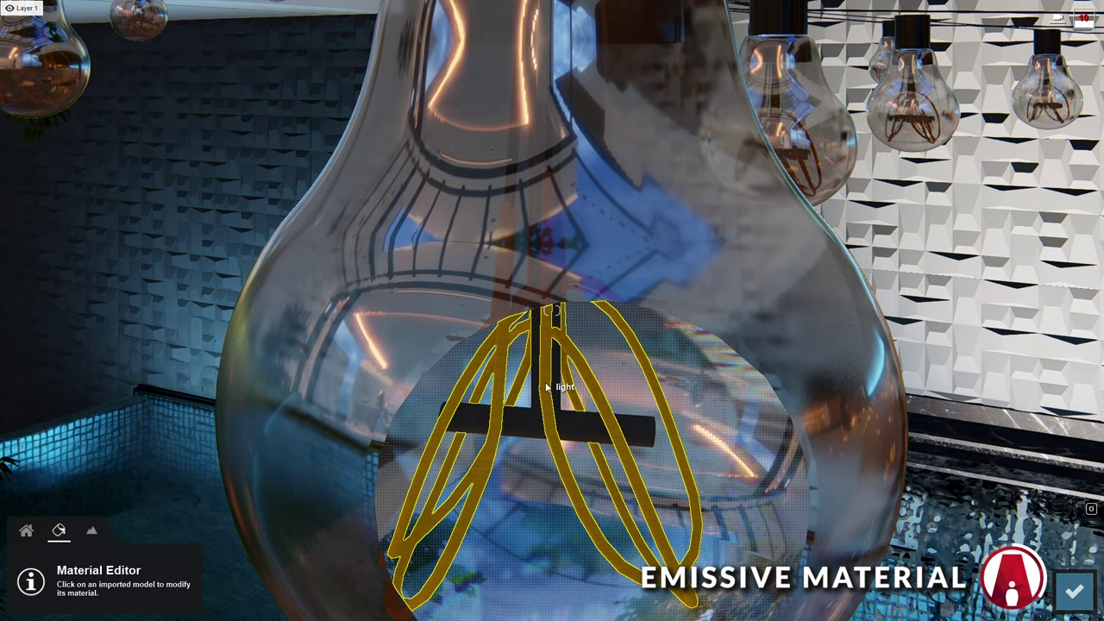
pyautogui.click(546, 388)
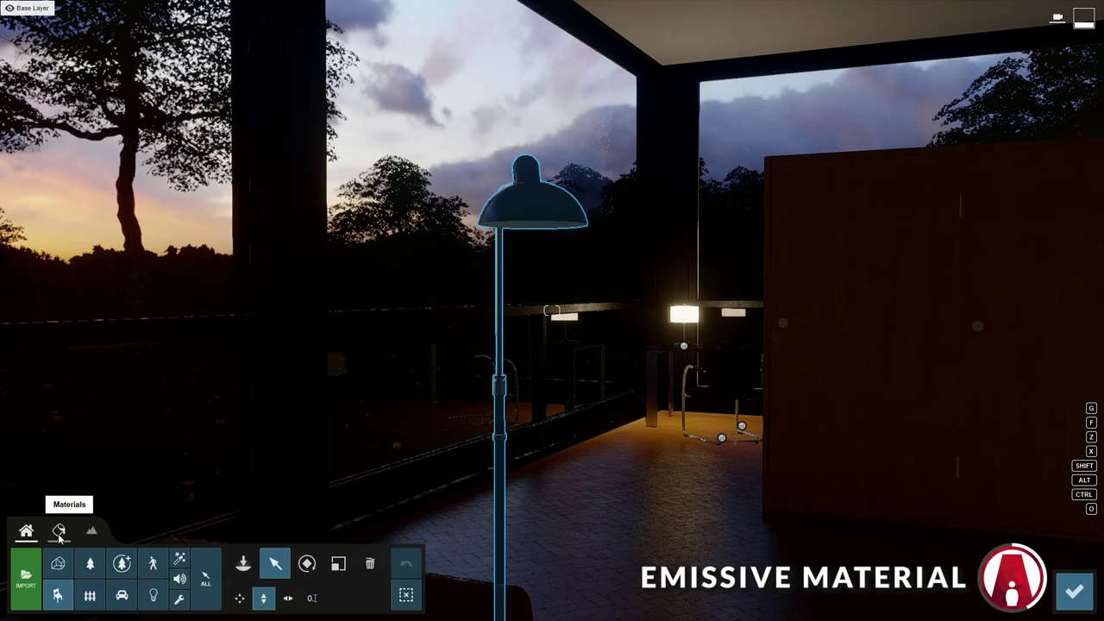
pyautogui.click(59, 532)
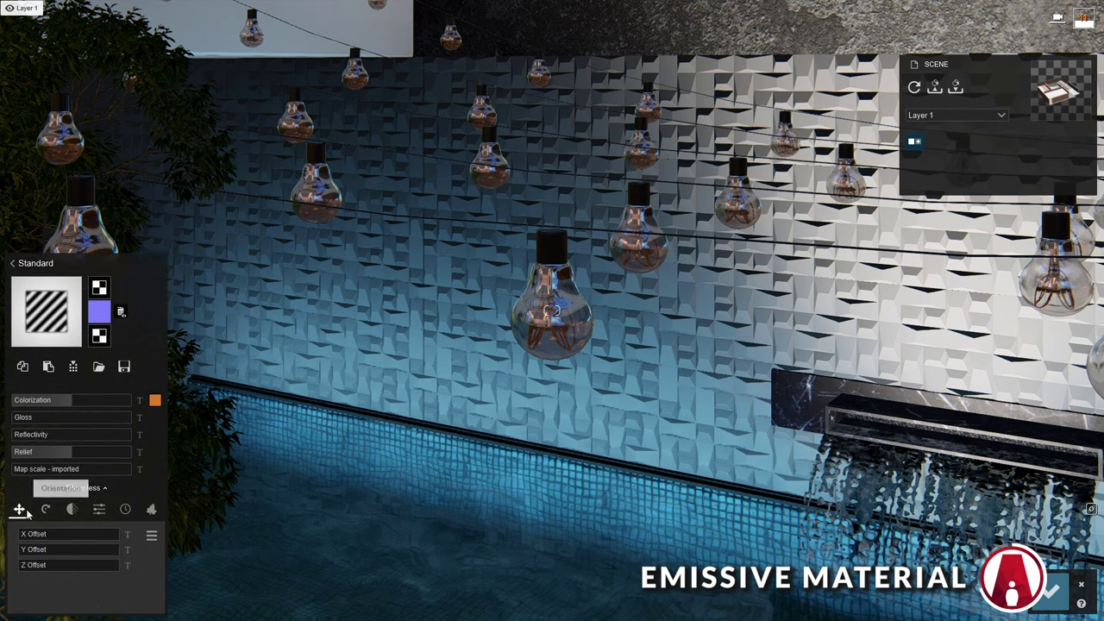
pyautogui.click(99, 509)
pyautogui.moveTo(39, 534); pyautogui.dragTo(99, 540)
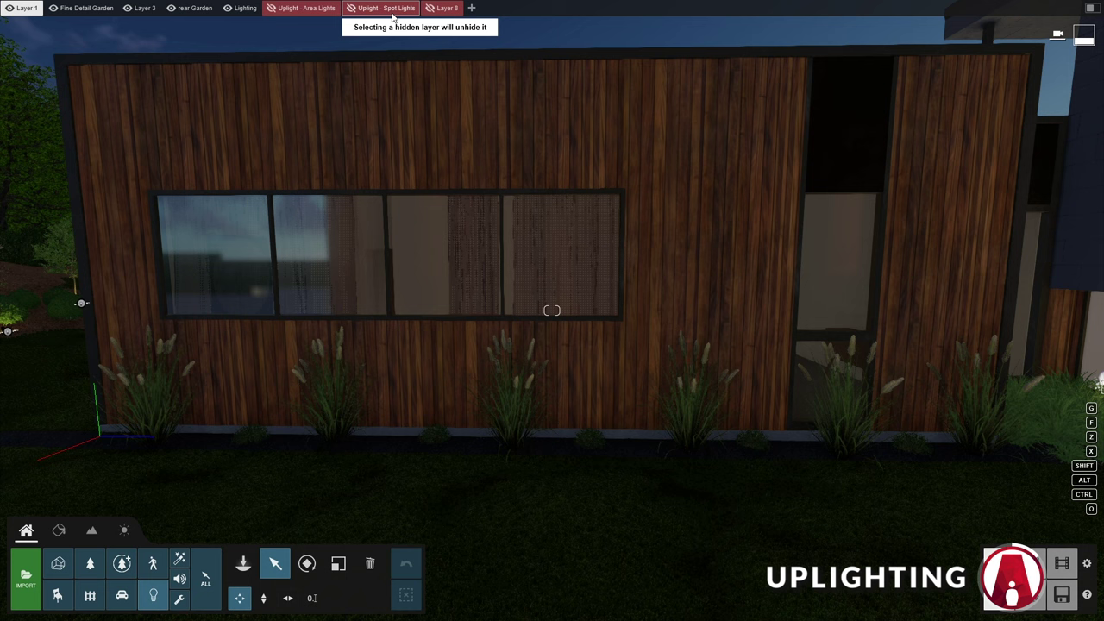
# Step: Unhide the Uplight - Spot Lights layer and raise the five wall uplights' brightness
pyautogui.click(352, 8)
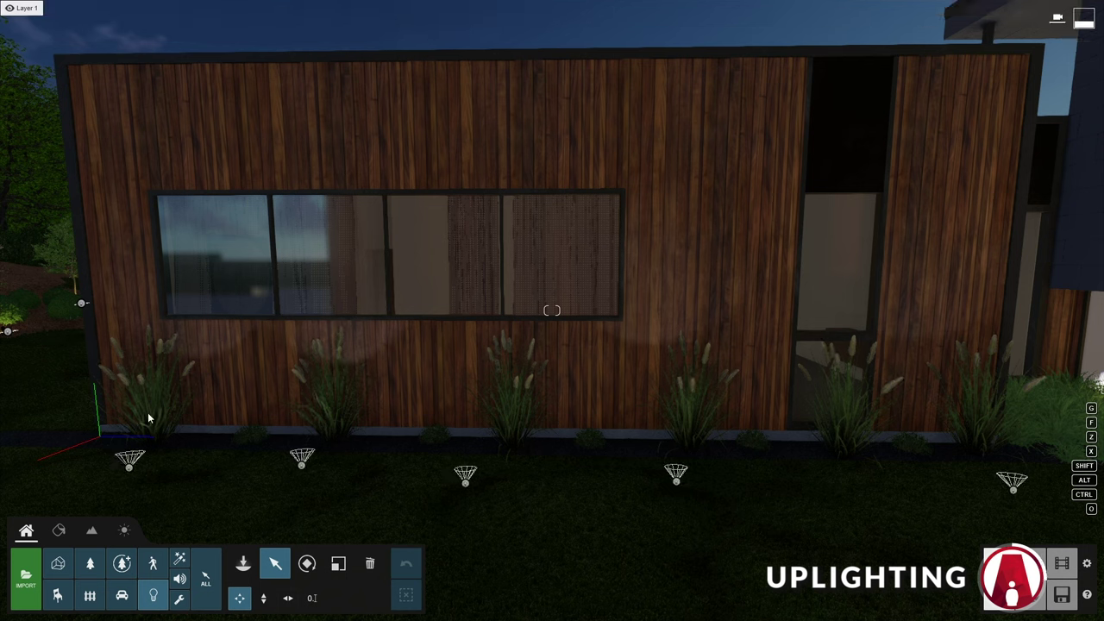
pyautogui.moveTo(91, 407); pyautogui.dragTo(1055, 527)
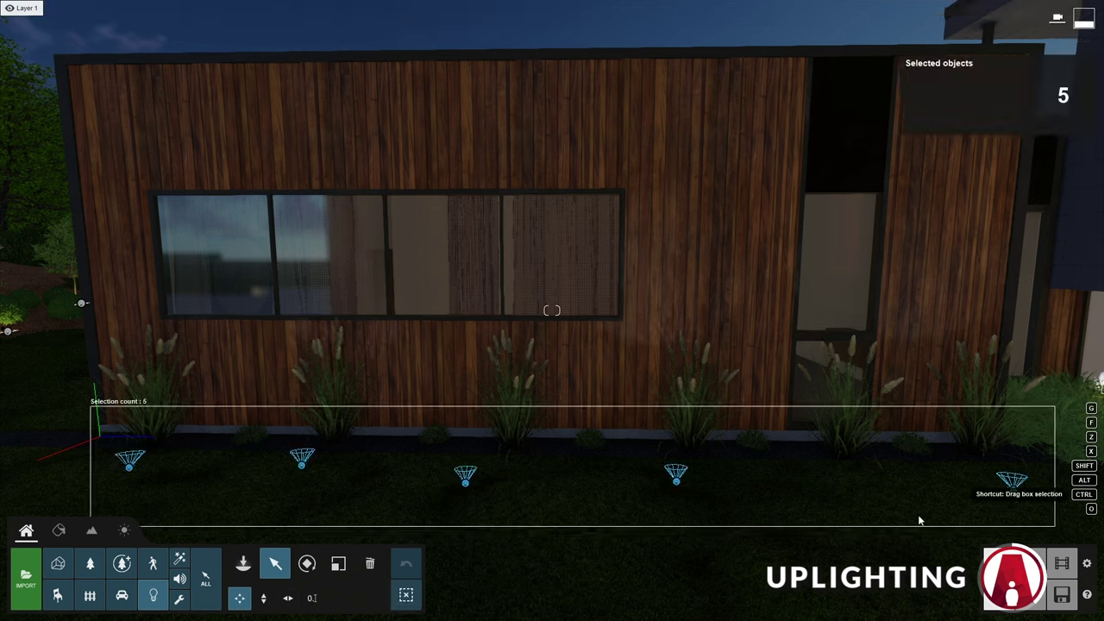
pyautogui.moveTo(980, 145)
pyautogui.mouseDown()
pyautogui.moveTo(1012, 144)
pyautogui.moveTo(979, 148)
pyautogui.mouseUp()
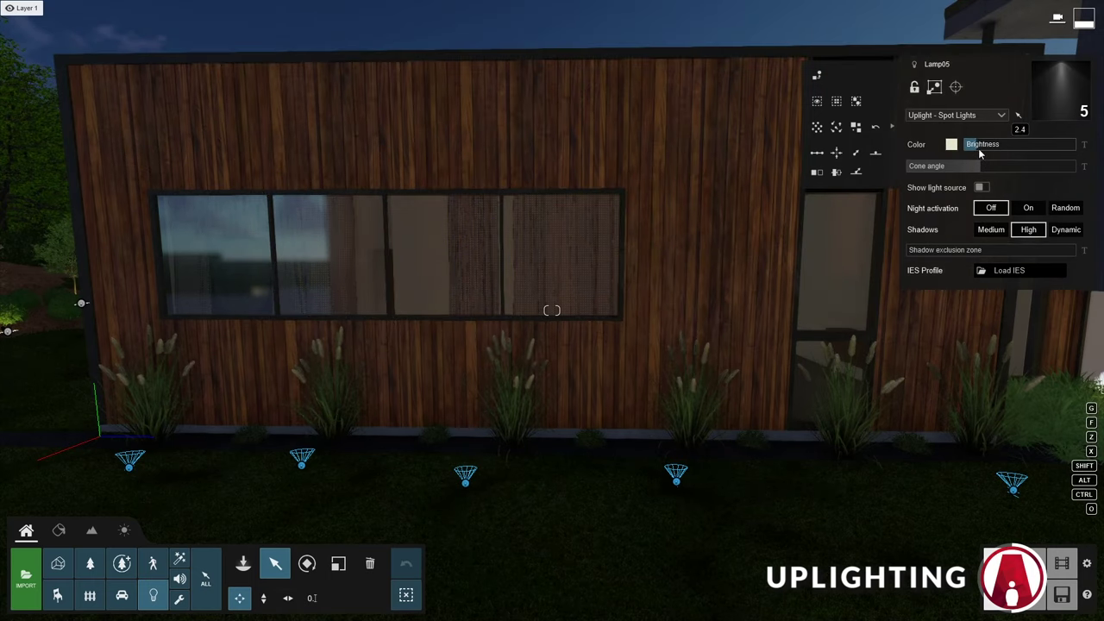
# Step: Unhide the Uplight - Area Lights layer and adjust the five wall area lights' brightness
pyautogui.moveTo(422, 35)
pyautogui.click(272, 8)
pyautogui.moveTo(48, 418); pyautogui.dragTo(1014, 469)
pyautogui.moveTo(980, 145)
pyautogui.mouseDown()
pyautogui.moveTo(997, 145)
pyautogui.moveTo(984, 147)
pyautogui.mouseUp()
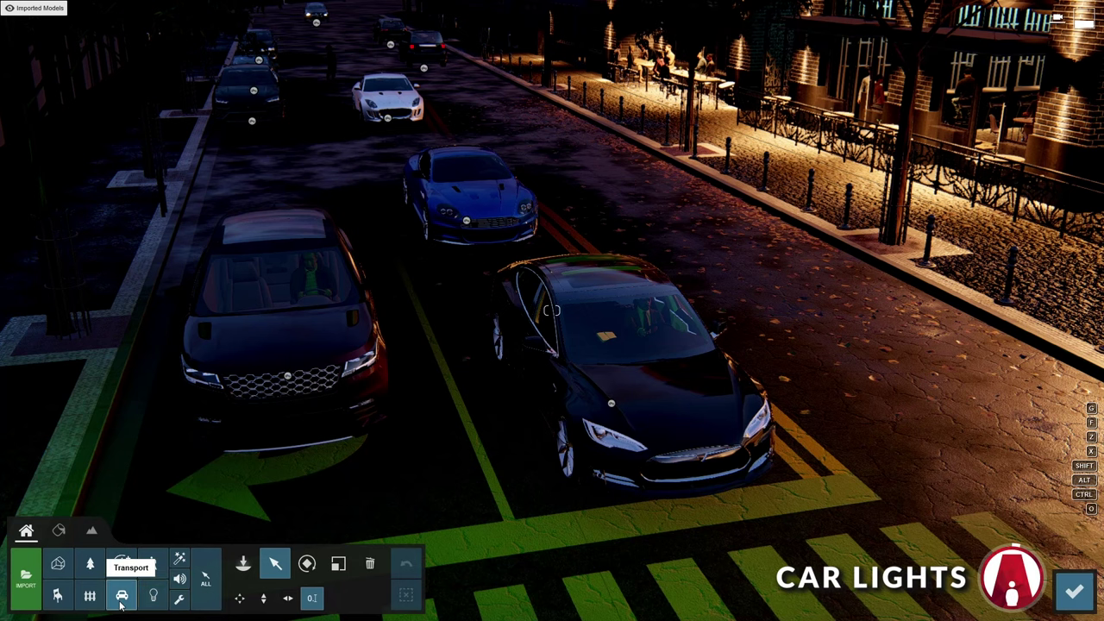
# Step: Turn on headlights for the black Tesla, blue car, Range Rover and white car, then rewind the clip preview
pyautogui.click(612, 371)
pyautogui.click(913, 168)
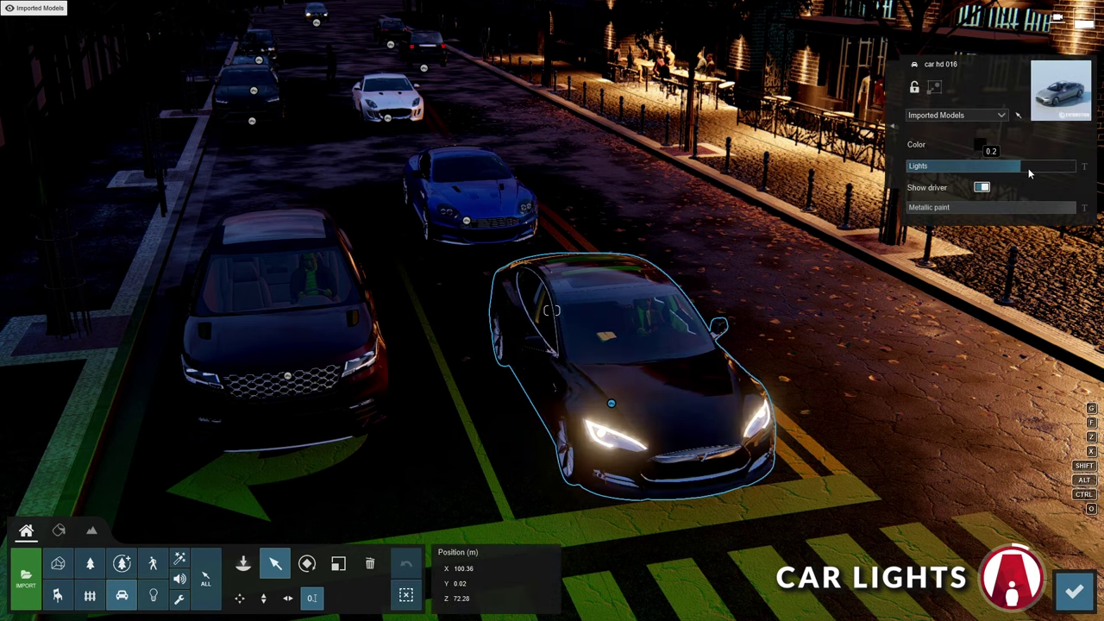
pyautogui.keyDown('ctrl'); pyautogui.click(448, 180); pyautogui.keyUp('ctrl')
pyautogui.keyDown('ctrl'); pyautogui.click(276, 285); pyautogui.keyUp('ctrl')
pyautogui.keyDown('ctrl'); pyautogui.click(389, 100); pyautogui.keyUp('ctrl')
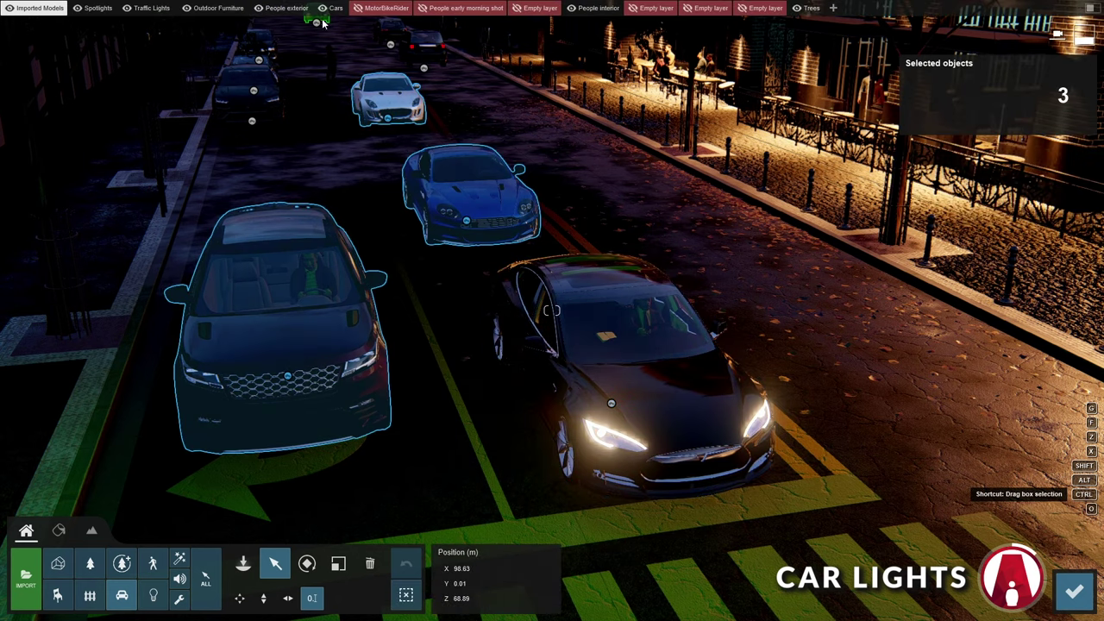
pyautogui.click(1018, 169)
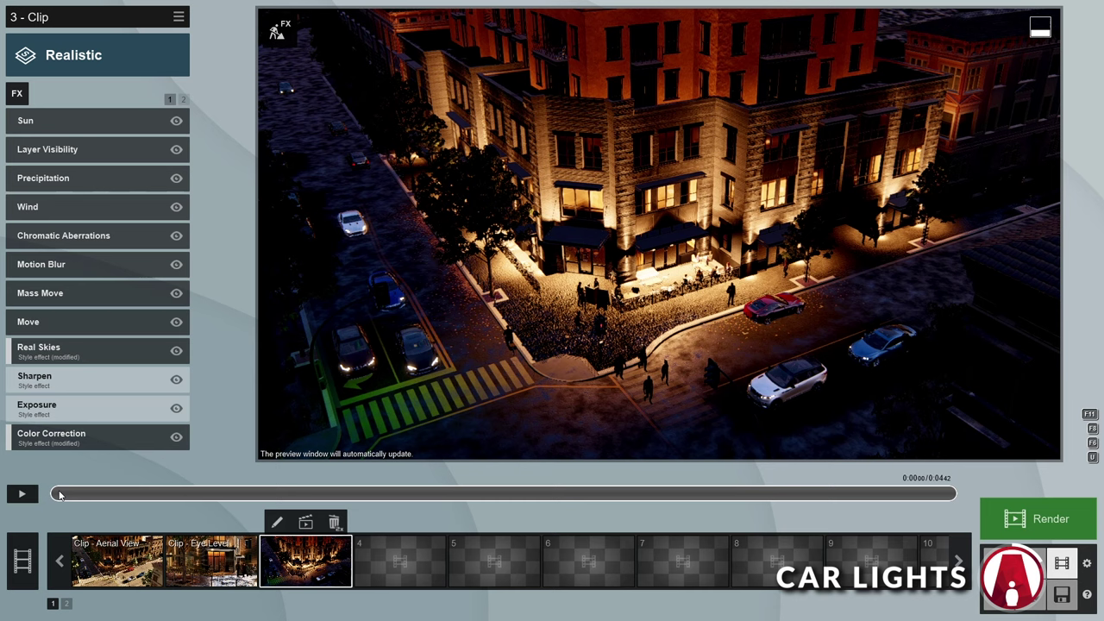
pyautogui.click(24, 496)
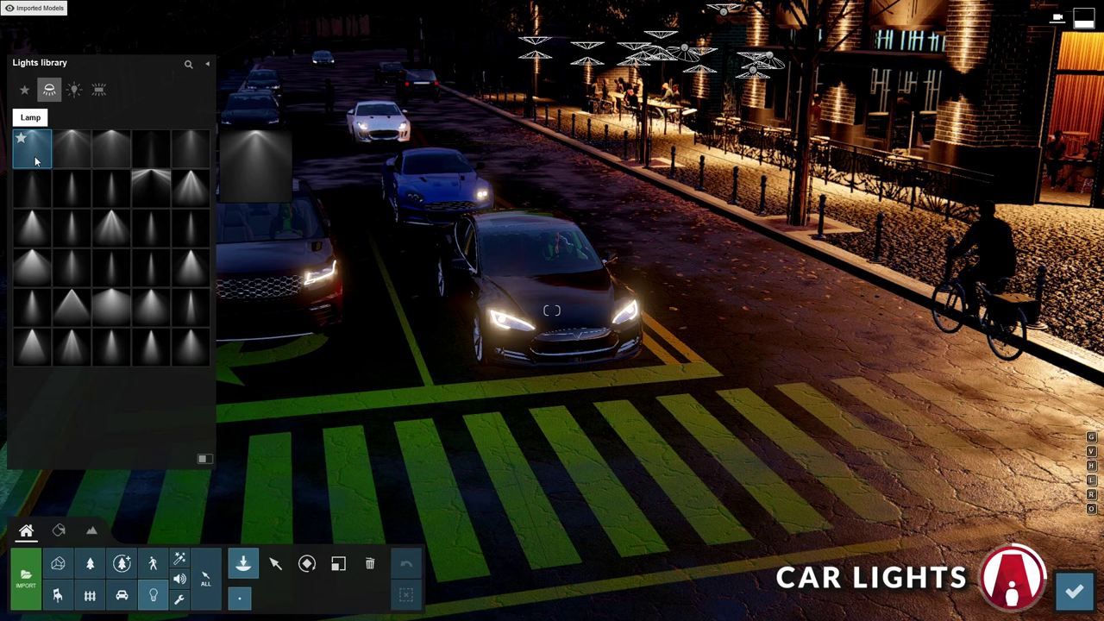
# Step: Place a spot light on the Tesla's right headlight, aimed to light a circle on the crosswalk
pyautogui.click(514, 330)
pyautogui.click(609, 315)
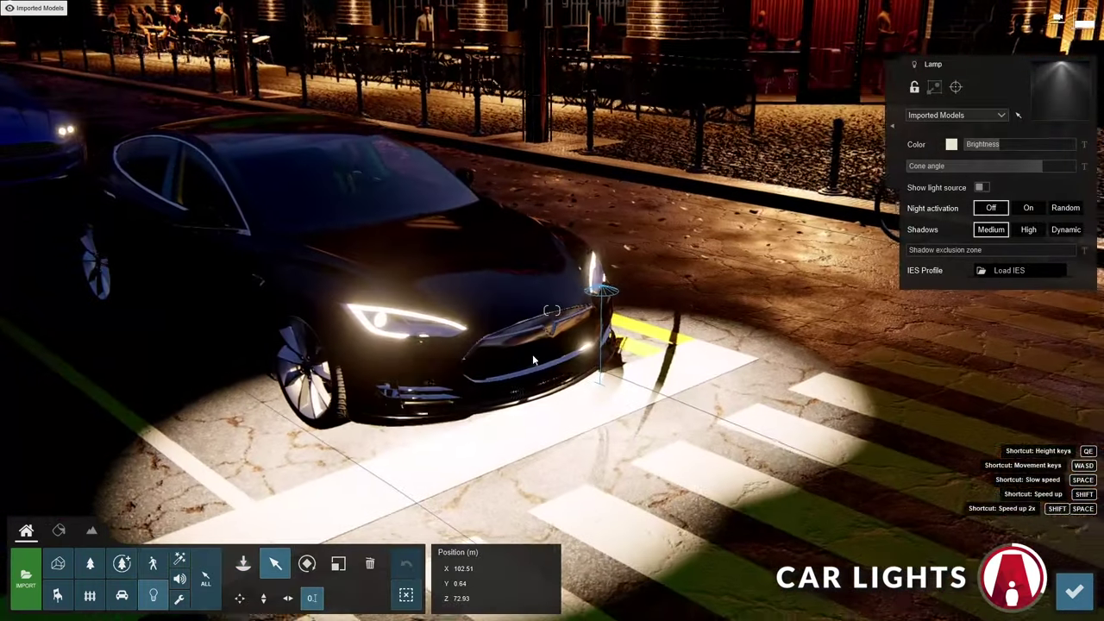
pyautogui.moveTo(533, 361); pyautogui.dragTo(505, 242, button='right')
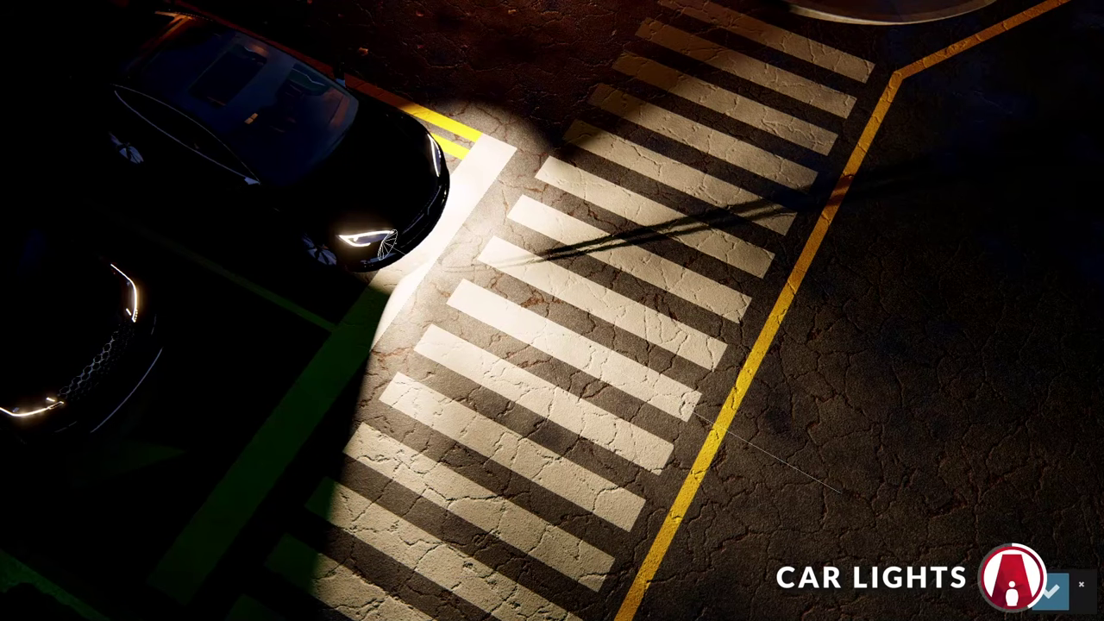
# Step: Play the movie clip to check the headlight beams, then select both headlight spot lights
pyautogui.click(1051, 591)
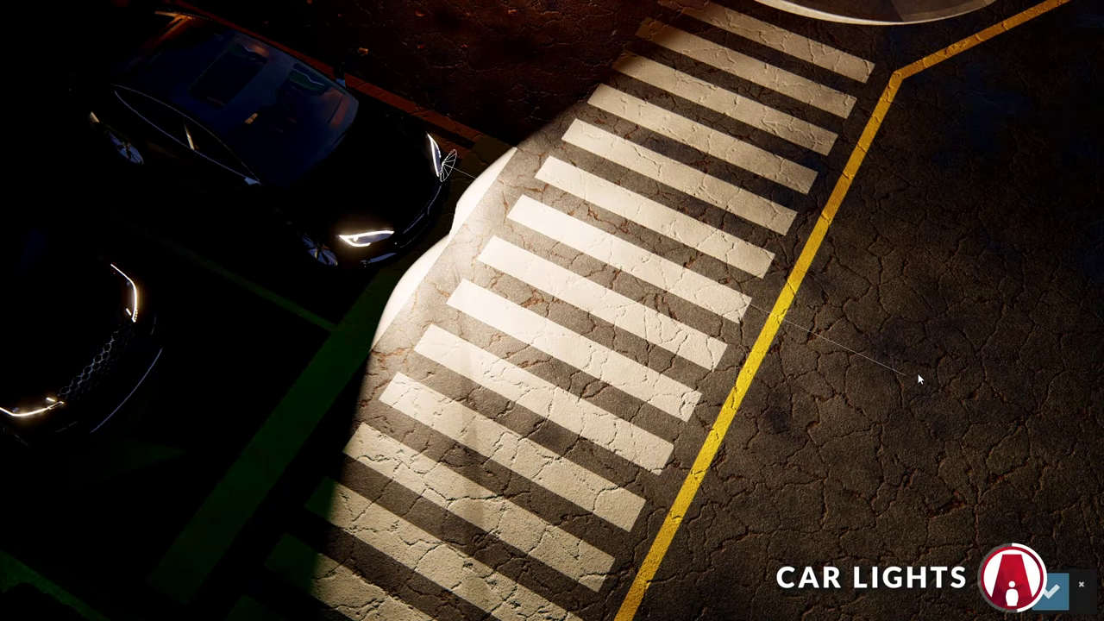
pyautogui.click(1050, 591)
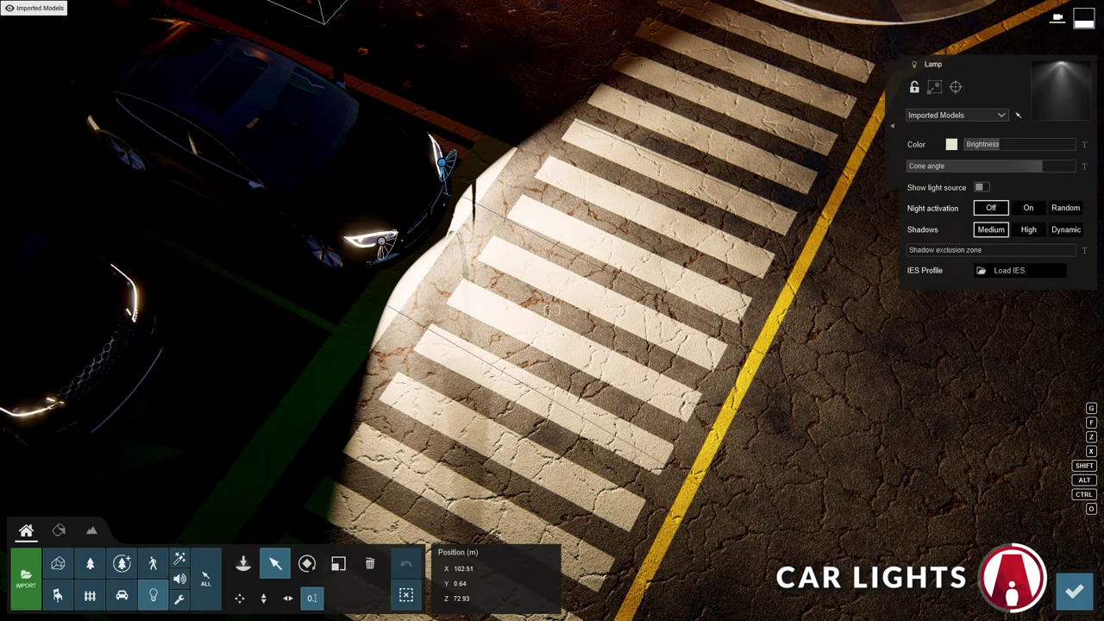
pyautogui.click(1072, 592)
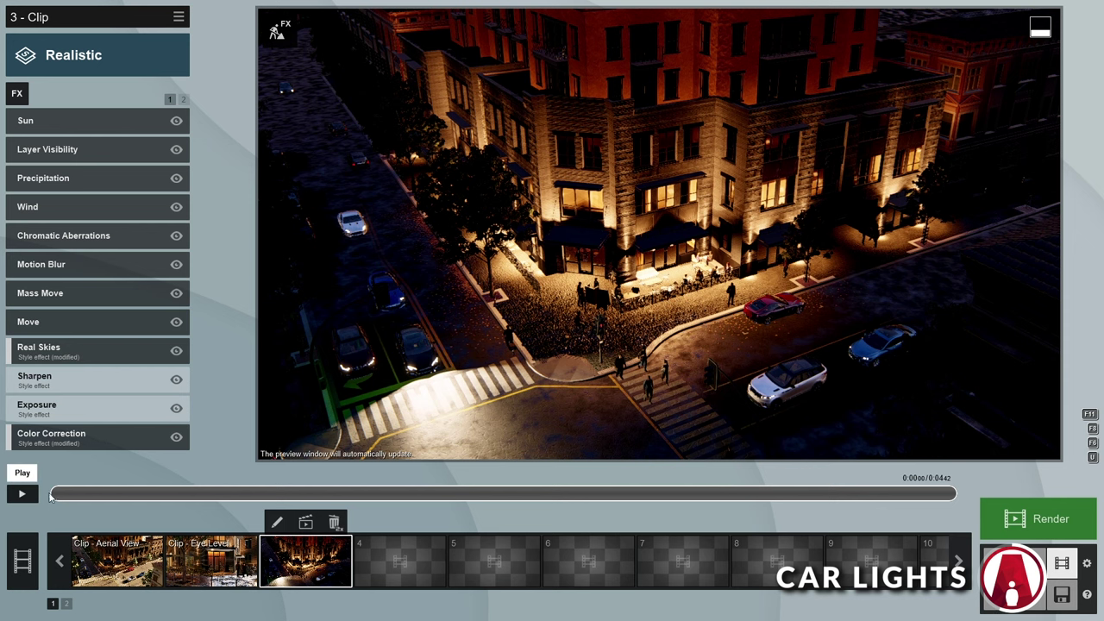
pyautogui.click(21, 493)
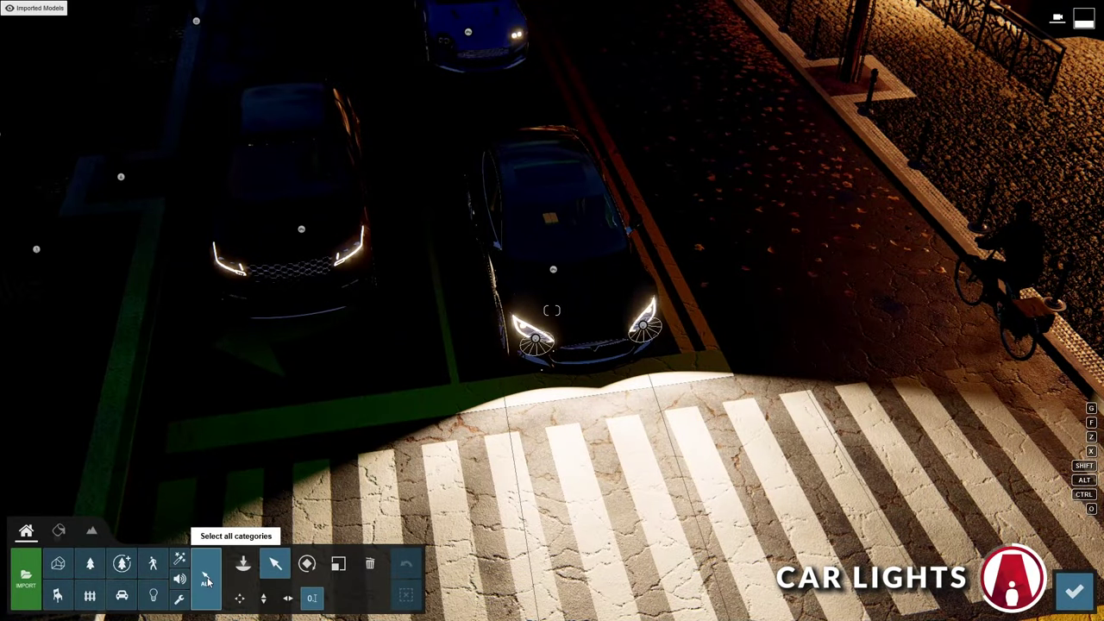
pyautogui.click(207, 582)
pyautogui.click(587, 284)
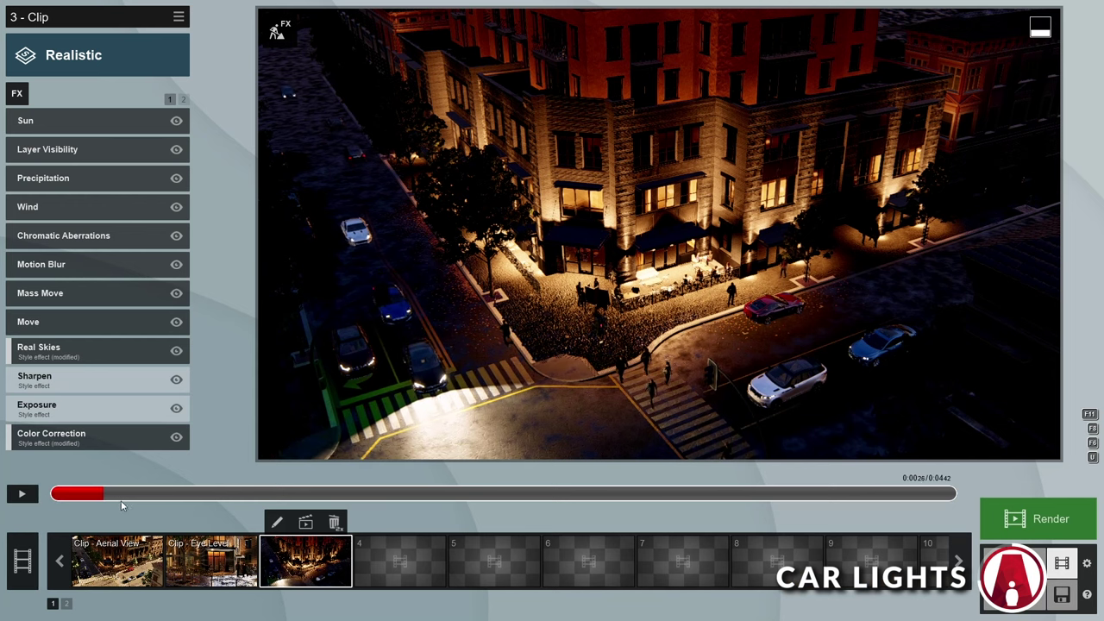
# Step: Rewind the clip and set both Tesla headlight spots to brightness 9.4, cone angle 80.3°
pyautogui.moveTo(463, 513); pyautogui.dragTo(52, 493)
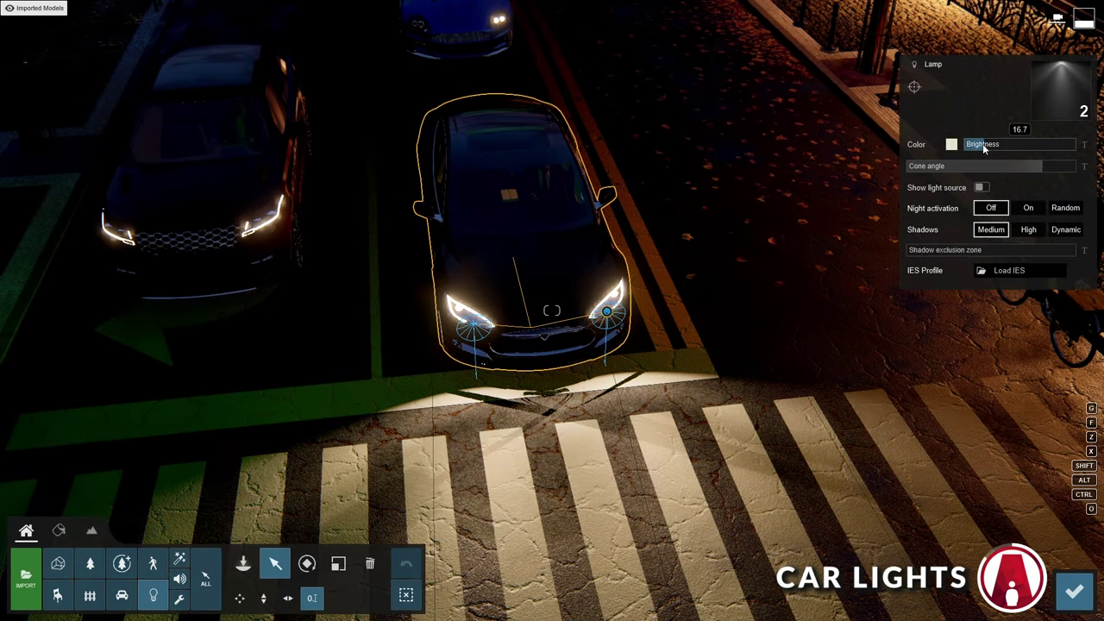
pyautogui.moveTo(983, 148); pyautogui.dragTo(983, 149)
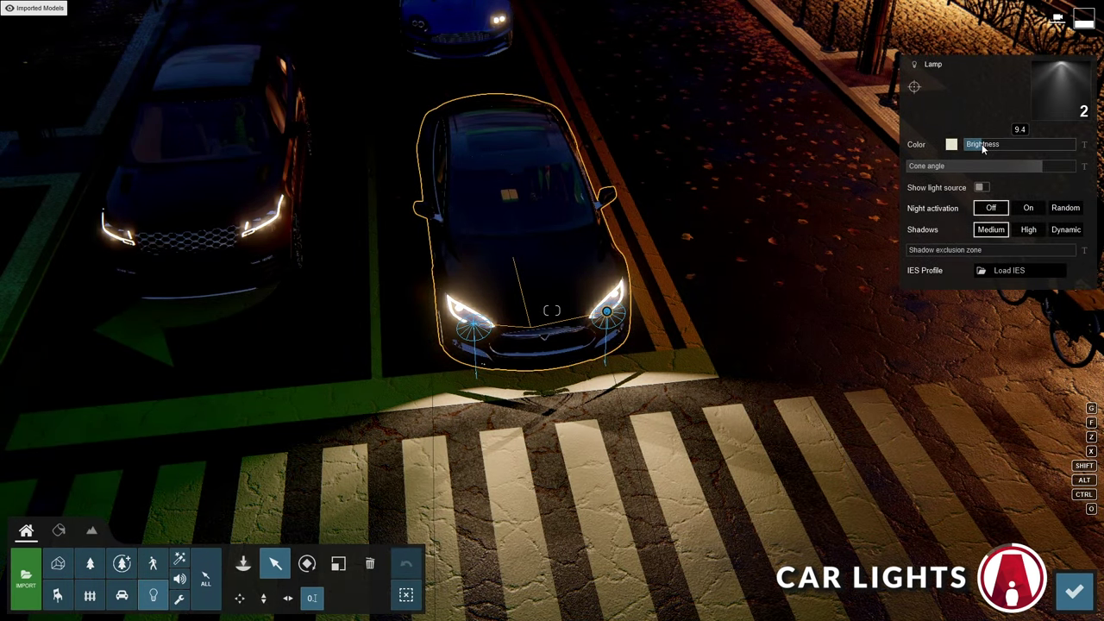
pyautogui.moveTo(1035, 174); pyautogui.dragTo(989, 173)
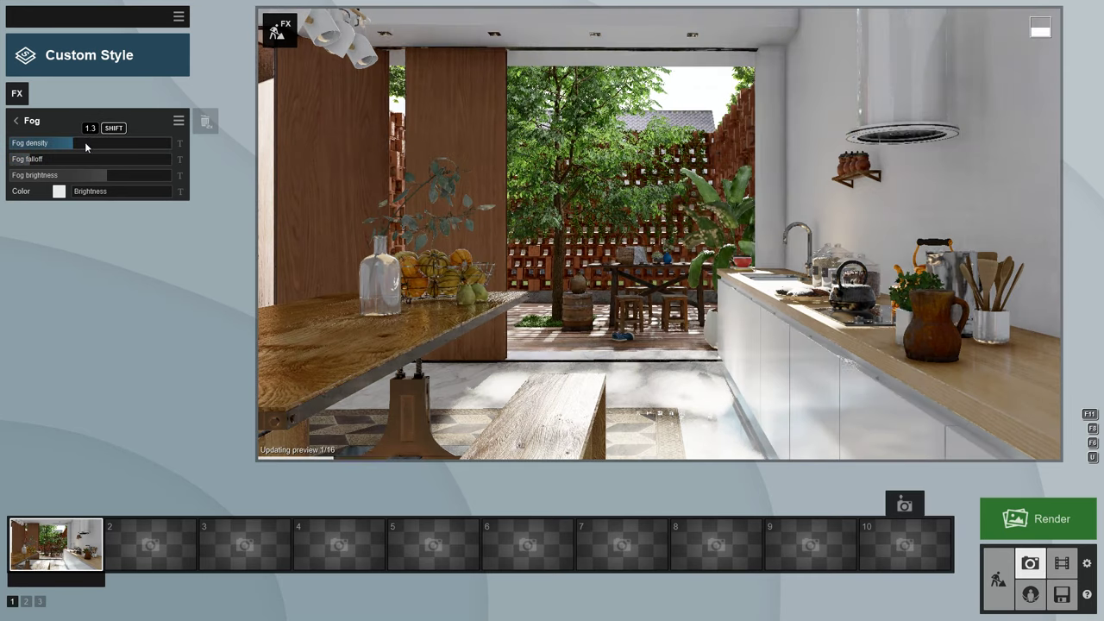
# Step: Set the kitchen photo's fog density to 1.7 and God Rays length to 4.1 with lower intensity
pyautogui.moveTo(84, 141); pyautogui.dragTo(32, 161)
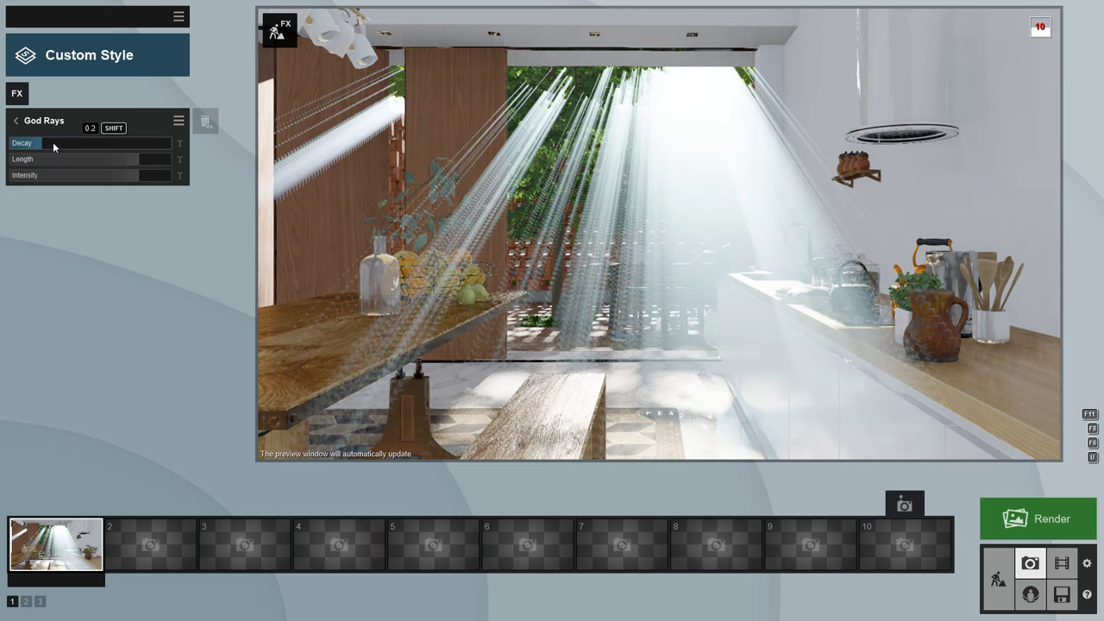
pyautogui.moveTo(53, 159); pyautogui.dragTo(135, 163)
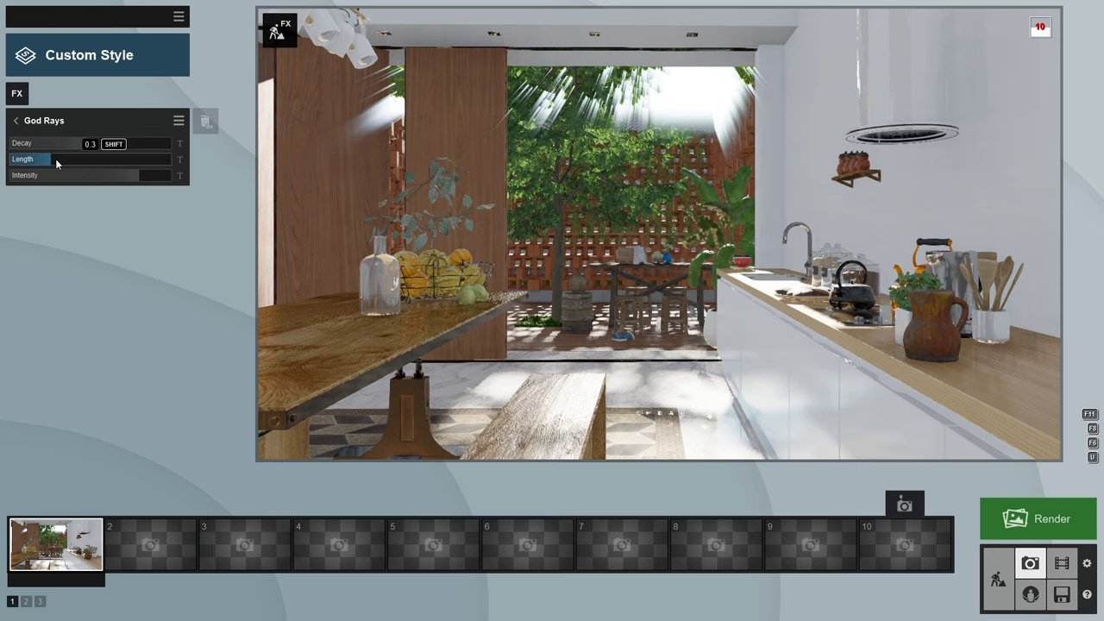
pyautogui.moveTo(55, 158); pyautogui.dragTo(44, 186)
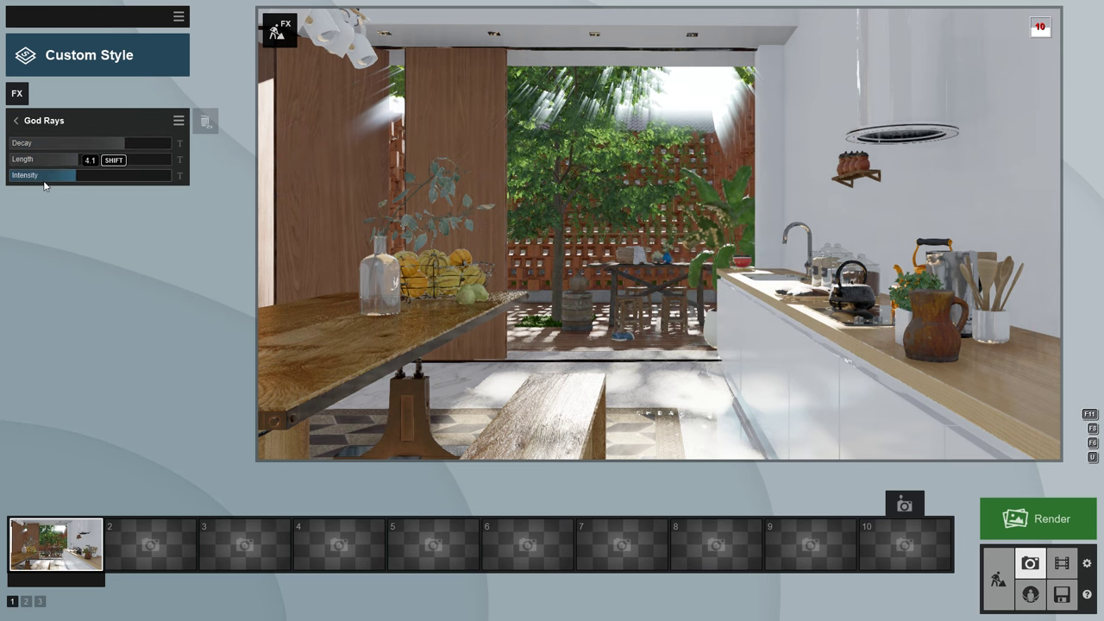